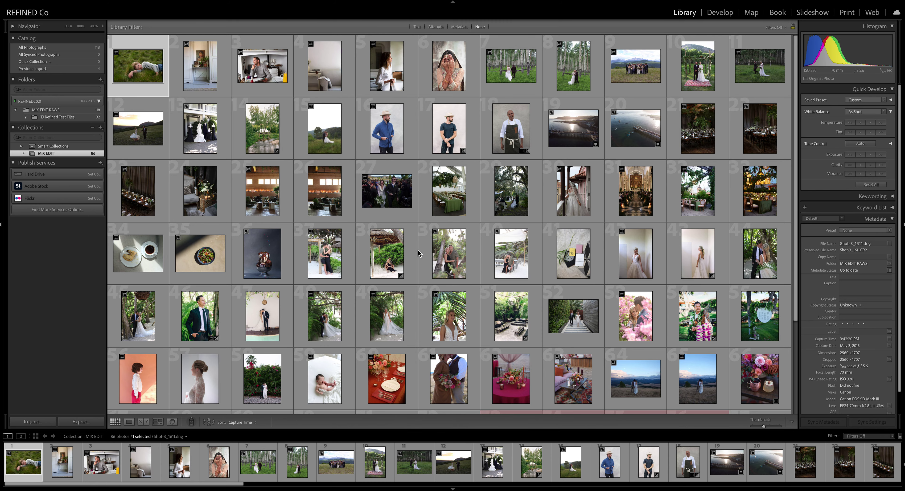
Step: Look over all the photos in the MIX EDIT collection
scroll(455, 288, "down", 2)
scroll(455, 289, "down", 1)
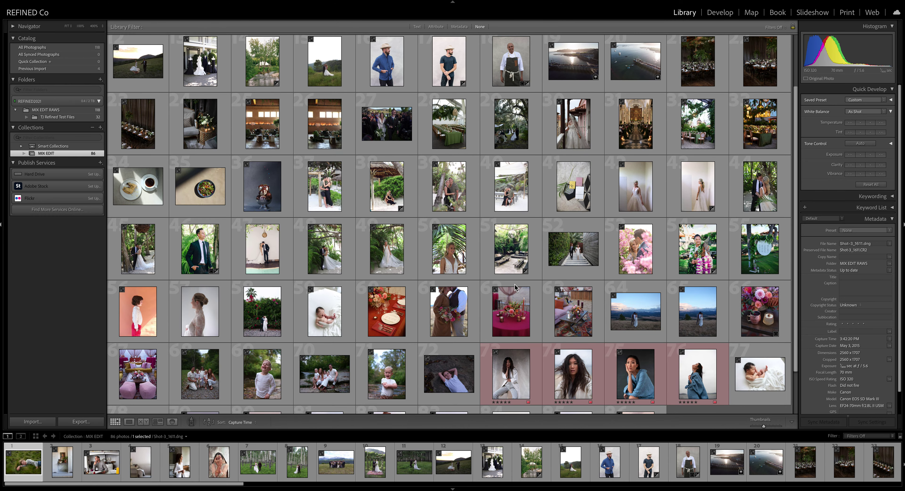
scroll(488, 251, "down", 2)
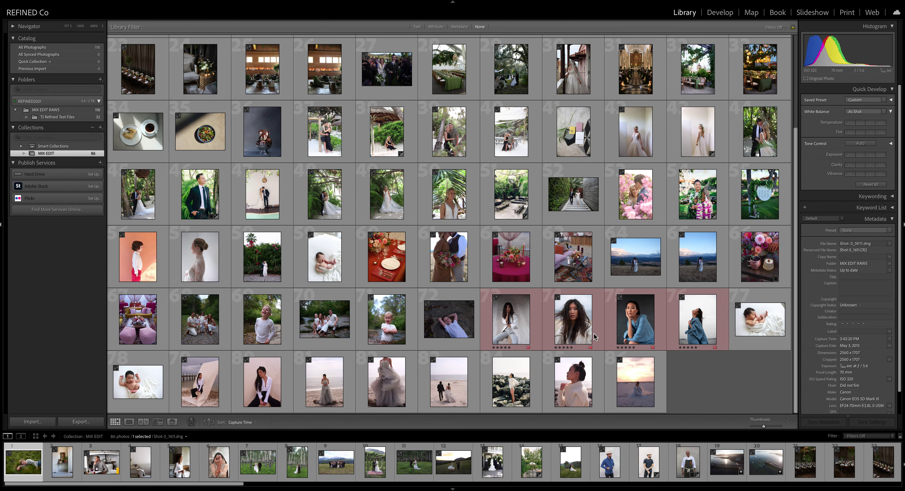
scroll(576, 360, "up", 3)
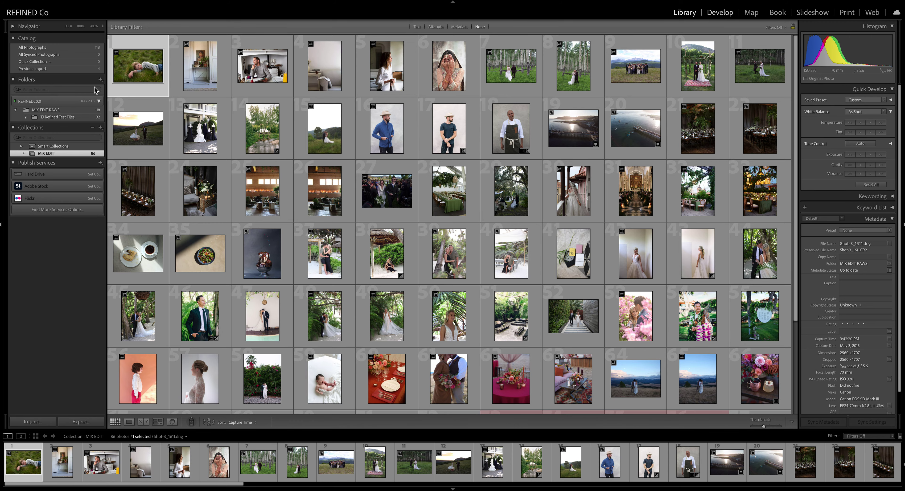
Step: Open the first photo in the Develop module and look through the MOBILE and PROFILES preset groups, leaving both collapsed
key("d")
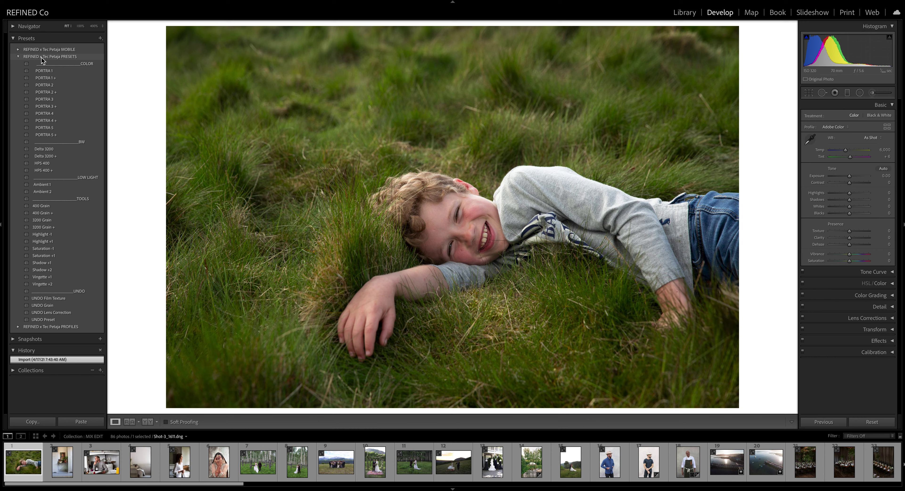
left_click(19, 49)
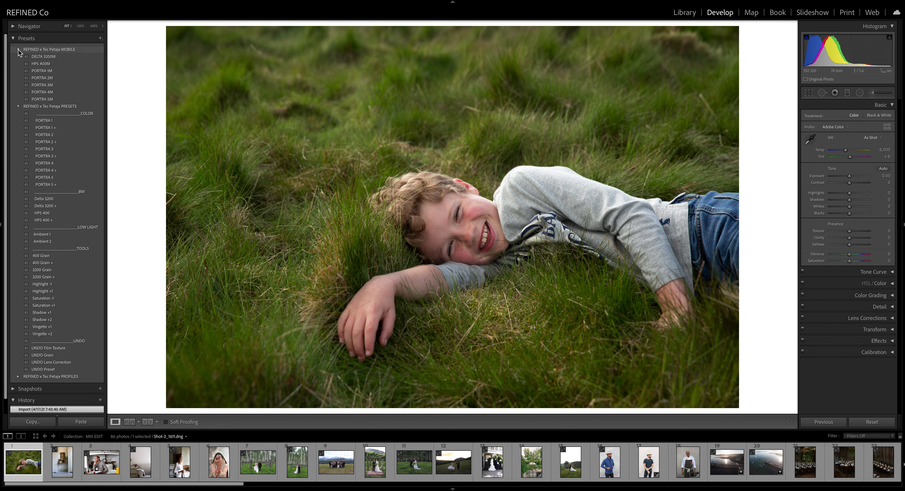
left_click(18, 50)
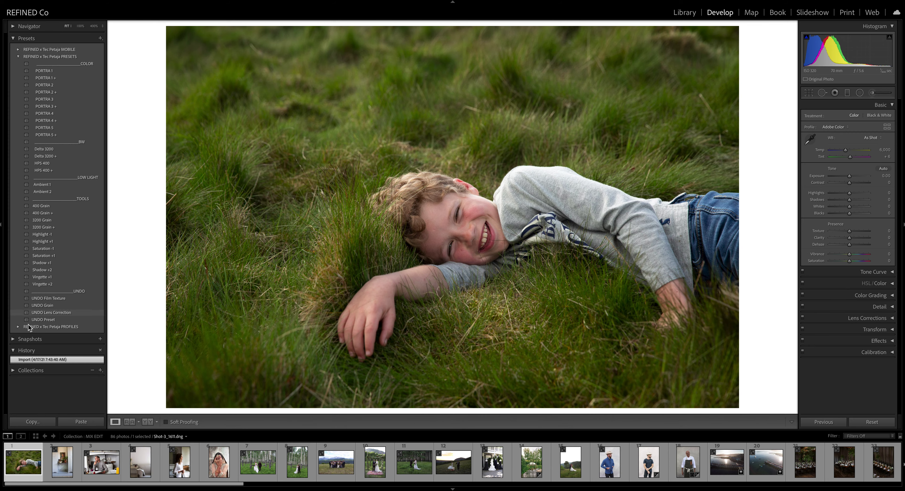
left_click(17, 327)
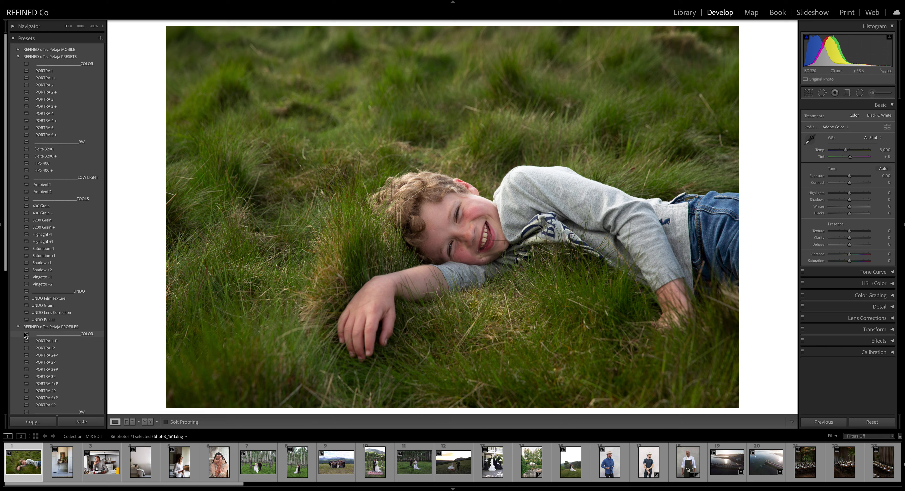
scroll(24, 333, "down", 3)
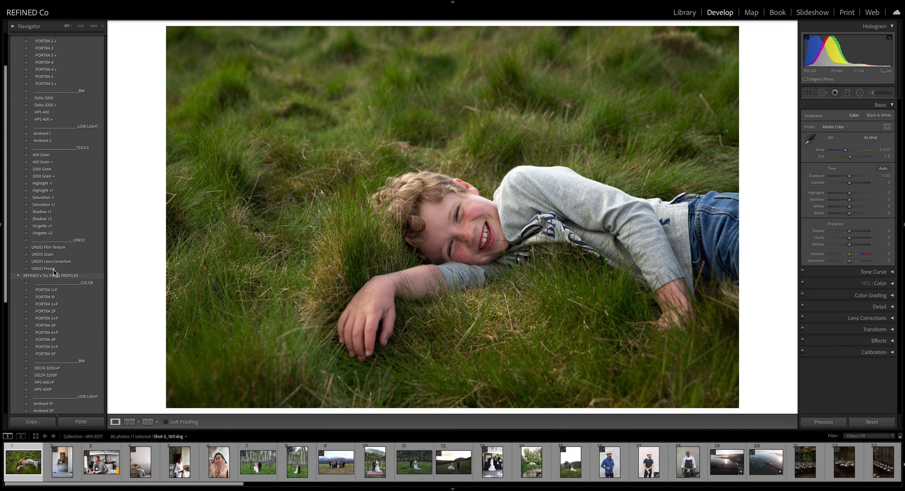
left_click(18, 278)
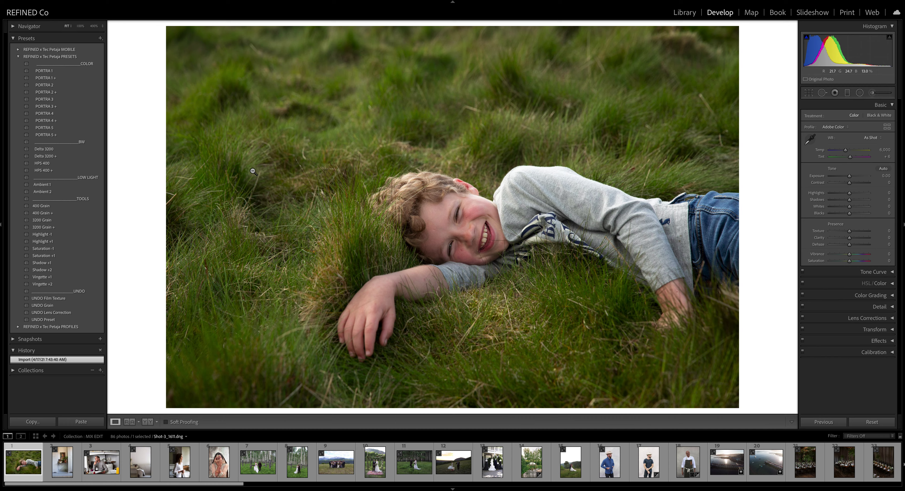
Step: Try the PORTRA 1, PORTRA 1+, PORTRA 2 and PORTRA 2+ presets on the photo of the boy in the grass
left_click(49, 71)
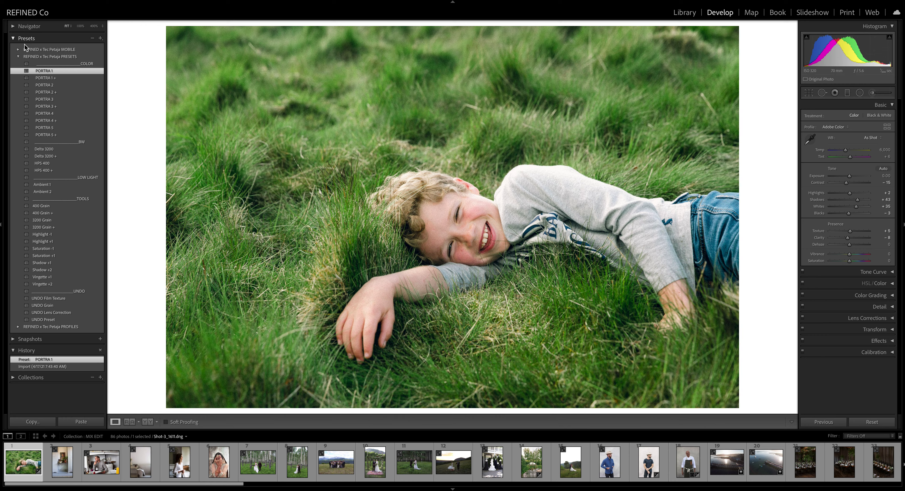
left_click(55, 78)
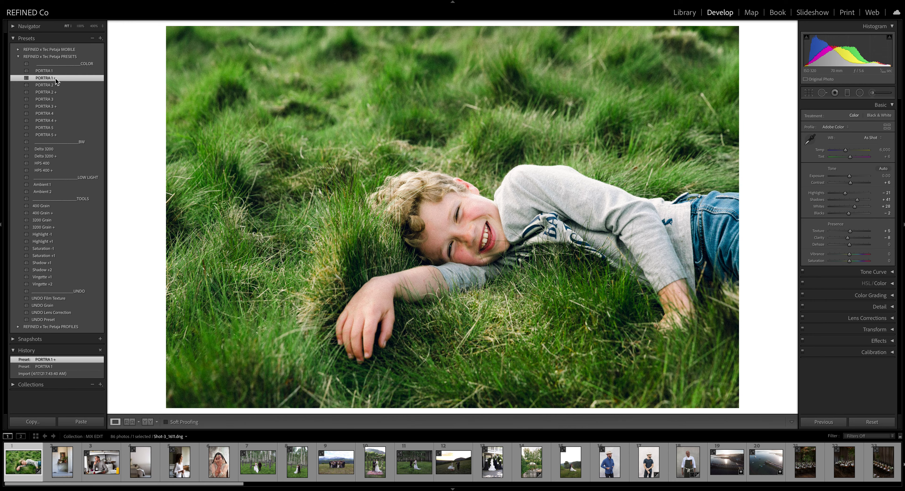
left_click(54, 71)
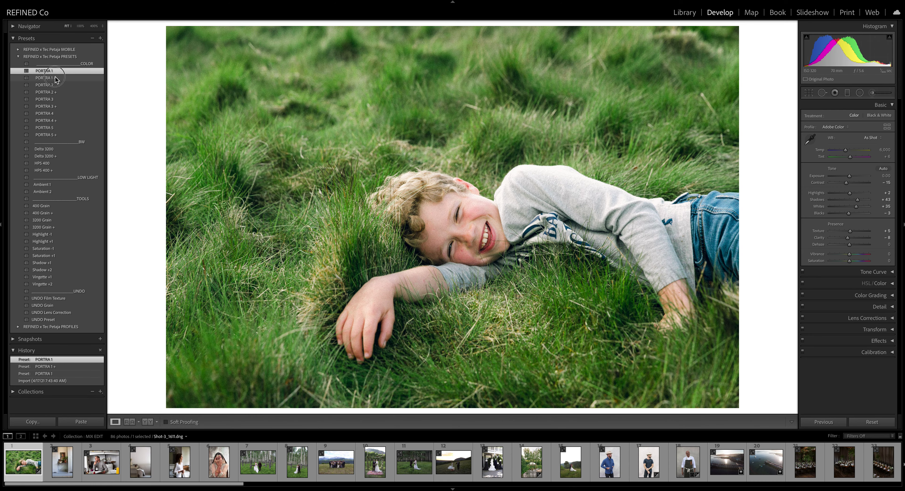
left_click(55, 78)
left_click(55, 85)
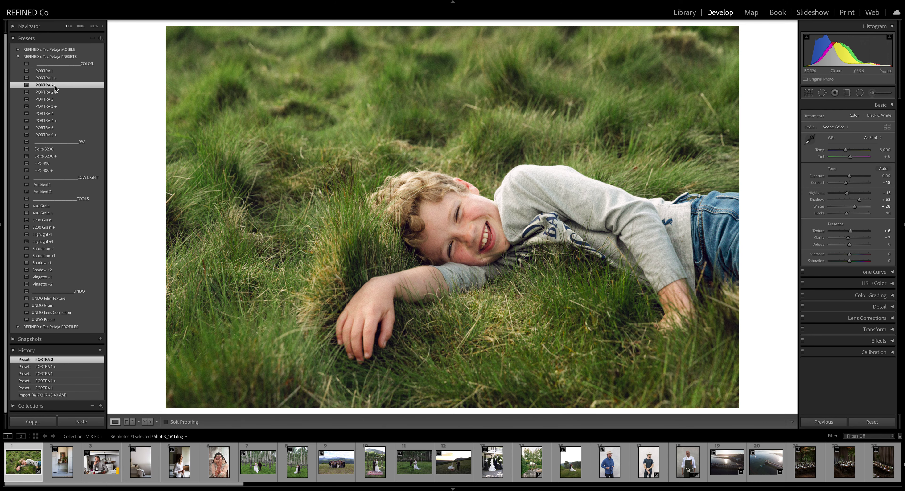
left_click(53, 93)
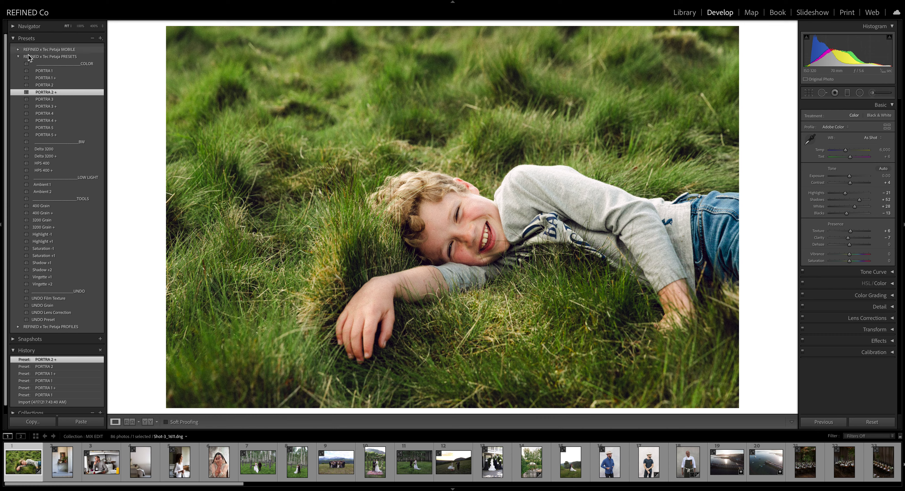
left_click(53, 88)
left_click(53, 93)
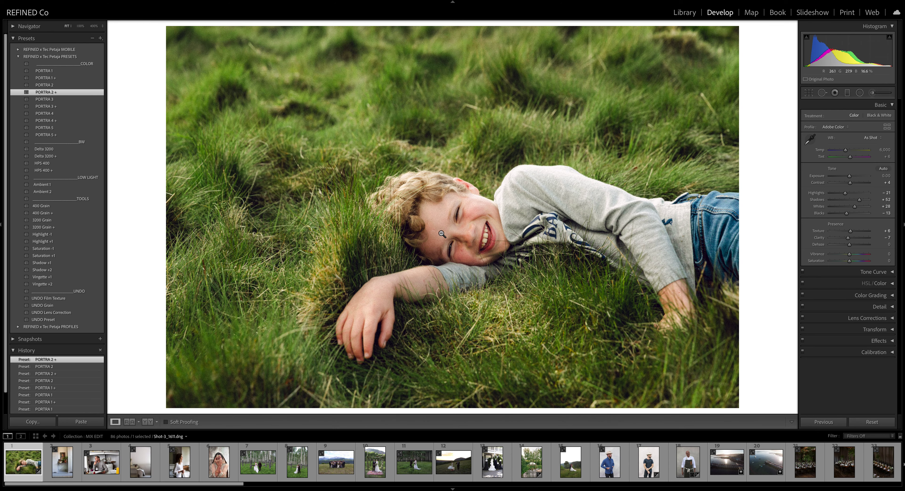
Step: Try the PORTRA 3, 3+, 4, 4+, 5 and 5+ presets on the photo of the boy
left_click(46, 106)
left_click(45, 114)
left_click(46, 106)
left_click(44, 99)
left_click(44, 113)
left_click(46, 121)
left_click(44, 127)
left_click(46, 135)
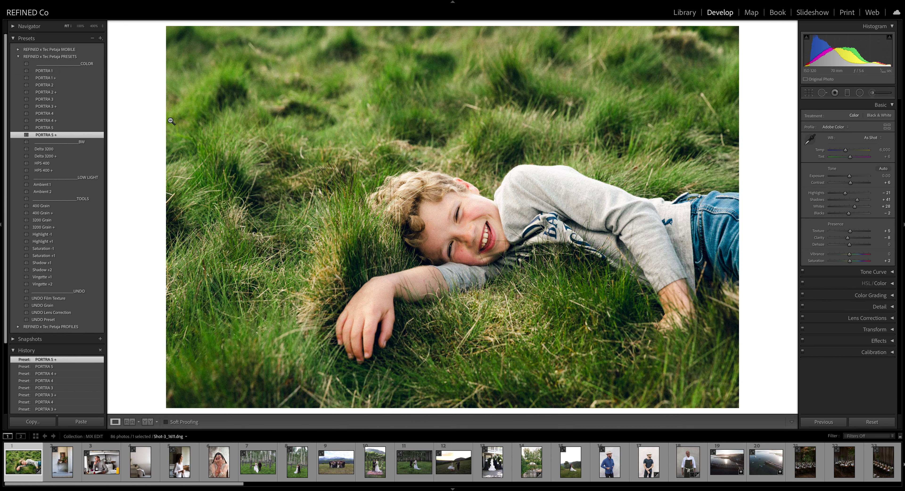
Step: Compare the PORTRA 1+ and PORTRA 5+ presets by alternating between them on the same photo
left_click(52, 72)
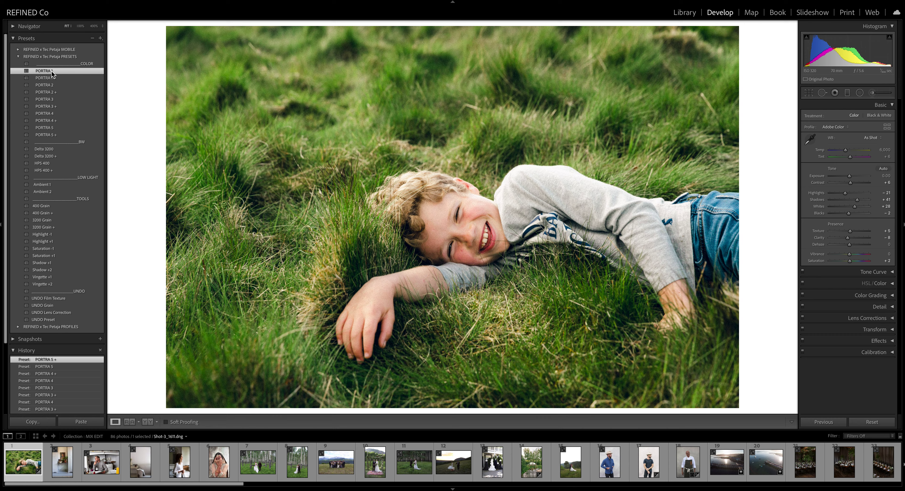
left_click(52, 77)
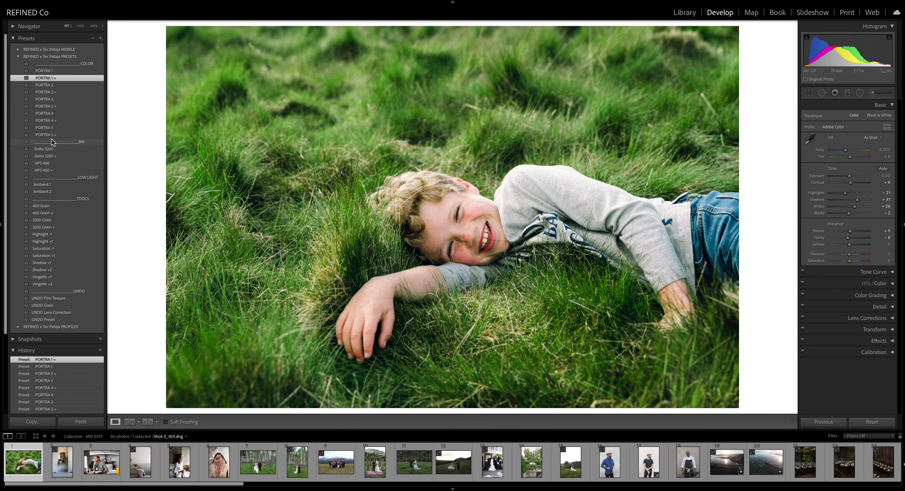
left_click(53, 135)
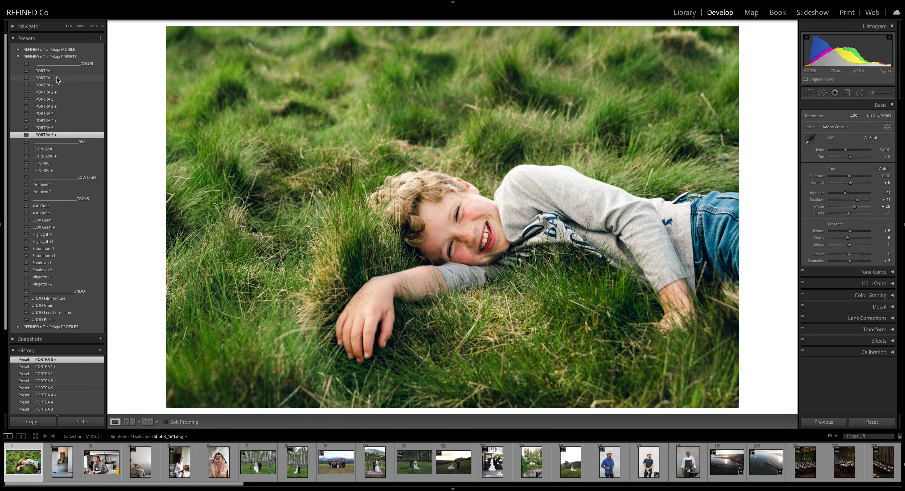
left_click(56, 78)
left_click(57, 137)
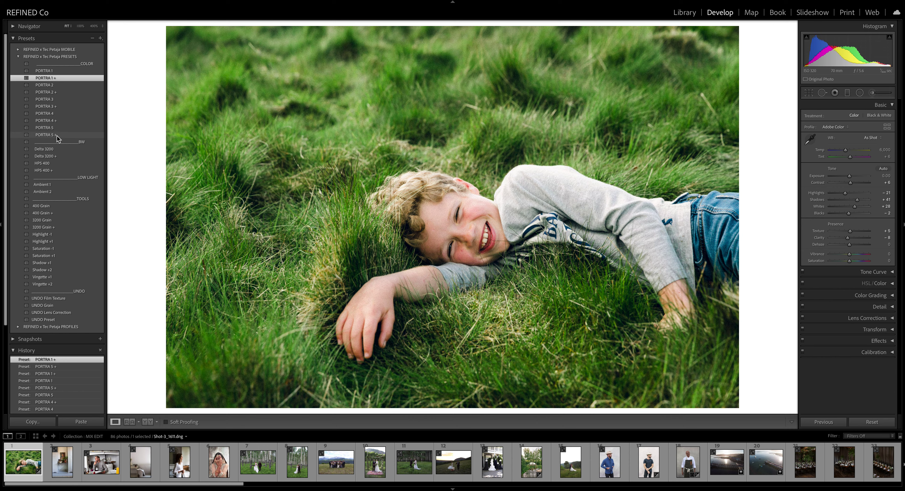
left_click(56, 75)
left_click(59, 136)
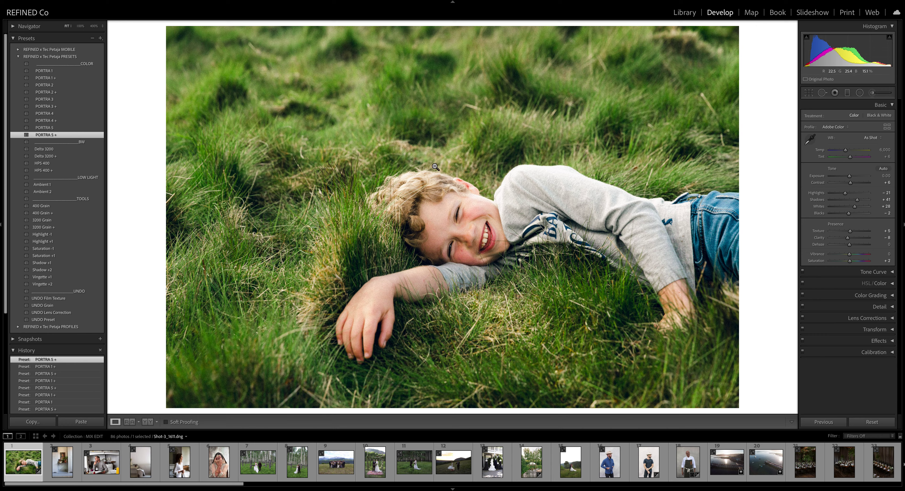
Step: Compare PORTRA 2, PORTRA 1+ and PORTRA 2+ on the photo of the boy, and settle on the PORTRA 1 preset
left_click(53, 85)
left_click(56, 79)
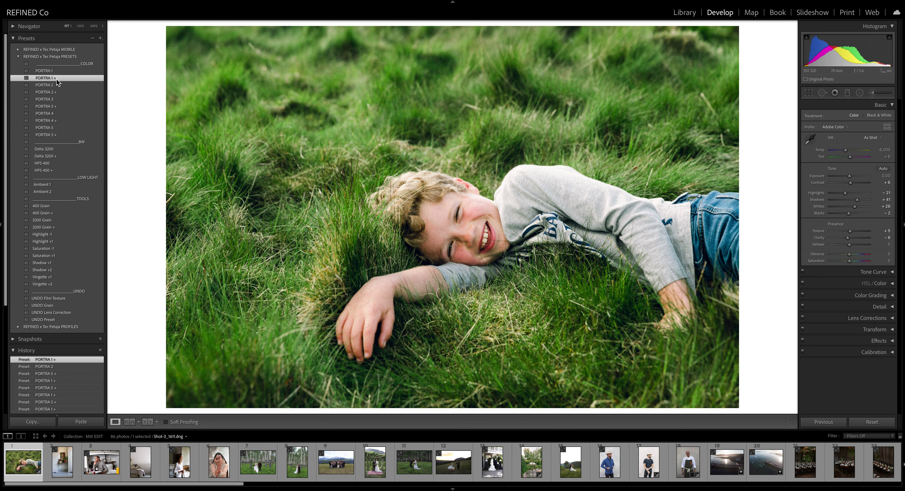
left_click(51, 93)
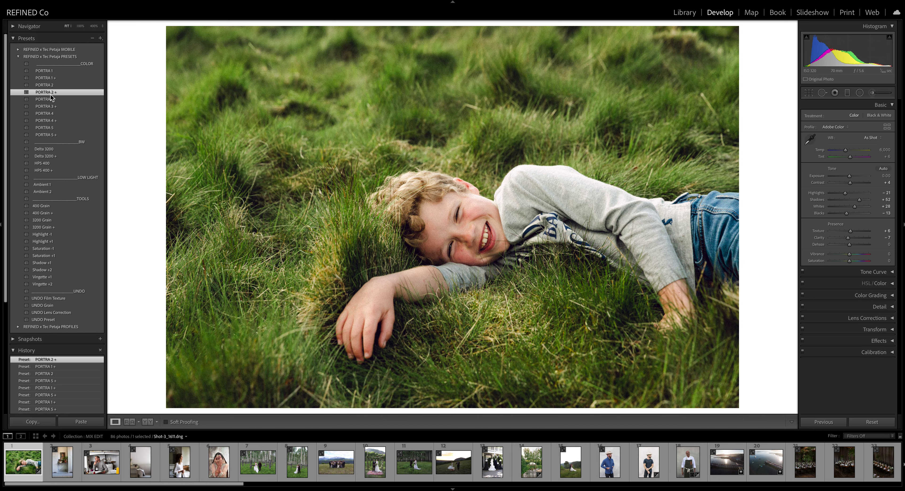
left_click(42, 71)
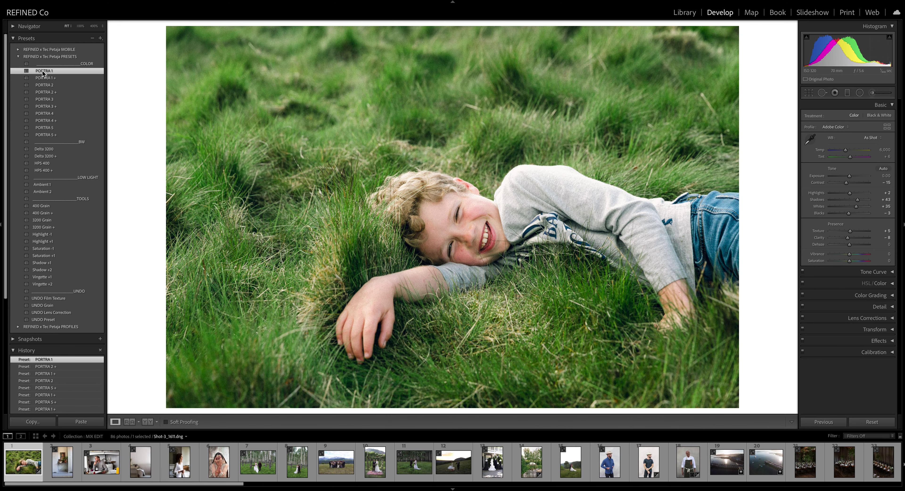
Step: Crop the second photo, the table with the painting and plant, to a 4 x 5 aspect and straighten it by 1.20 degrees
left_click(70, 470)
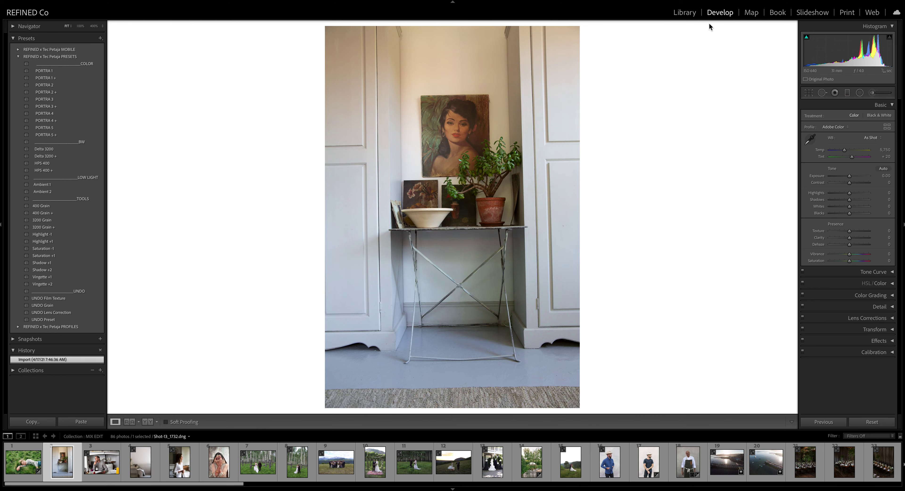
left_click(809, 93)
left_click(869, 117)
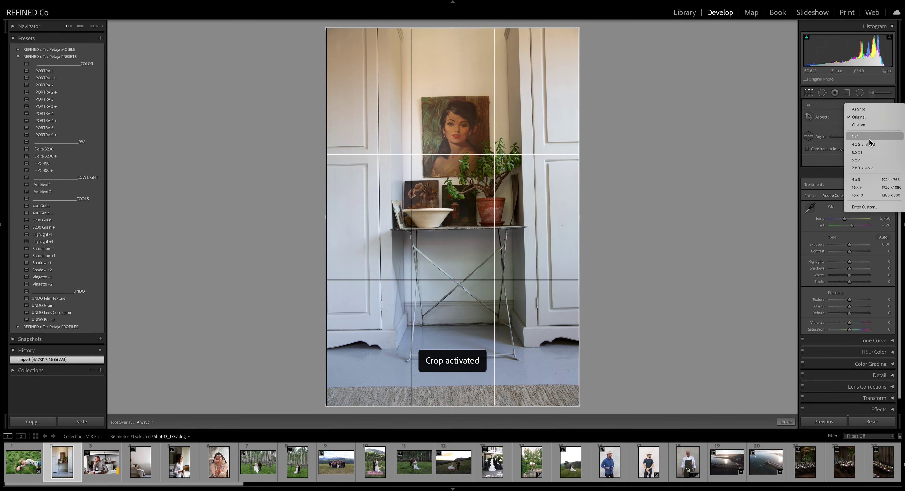
left_click(867, 179)
left_click_drag(732, 108, 731, 115)
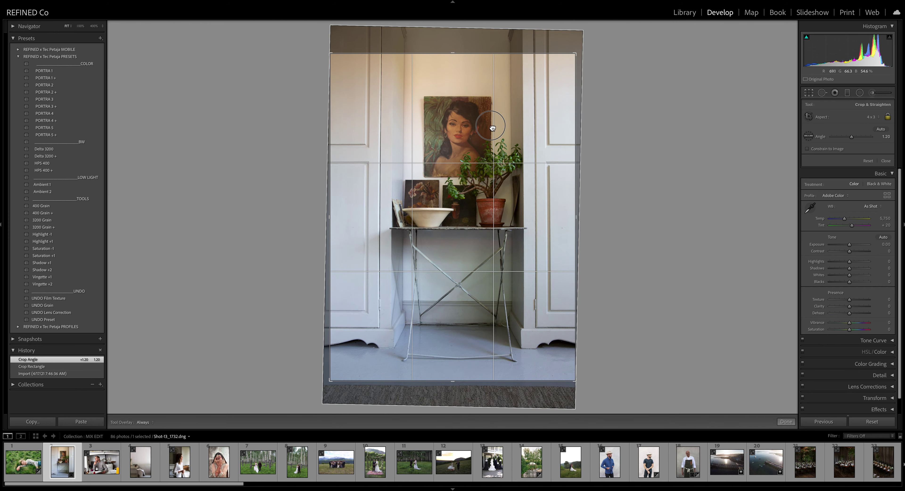
key("d")
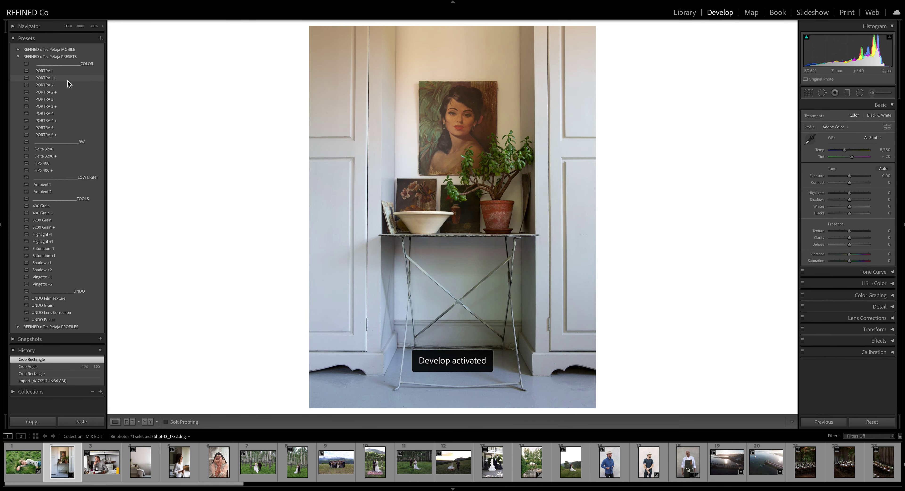
Step: Apply the PORTRA 1 preset to the cropped photo and set its exposure to -0.30, comparing with the unedited version
left_click(49, 71)
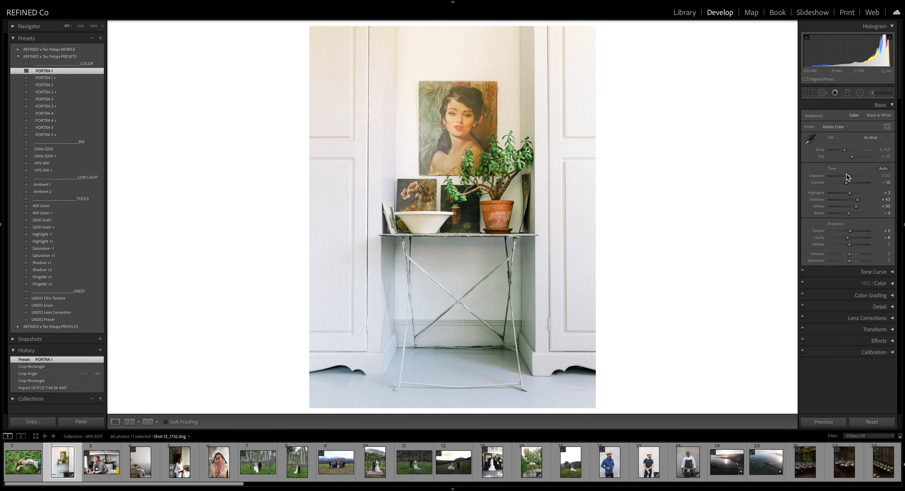
left_click_drag(850, 178, 851, 181)
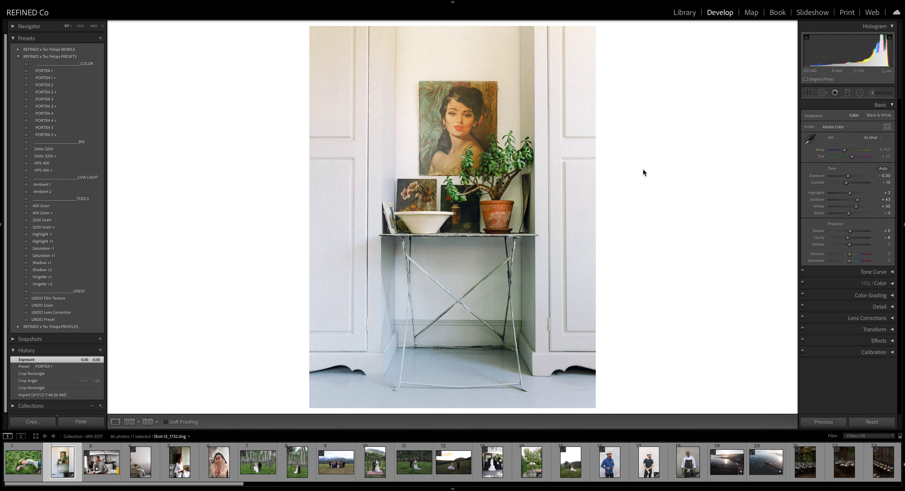
key("backslash")
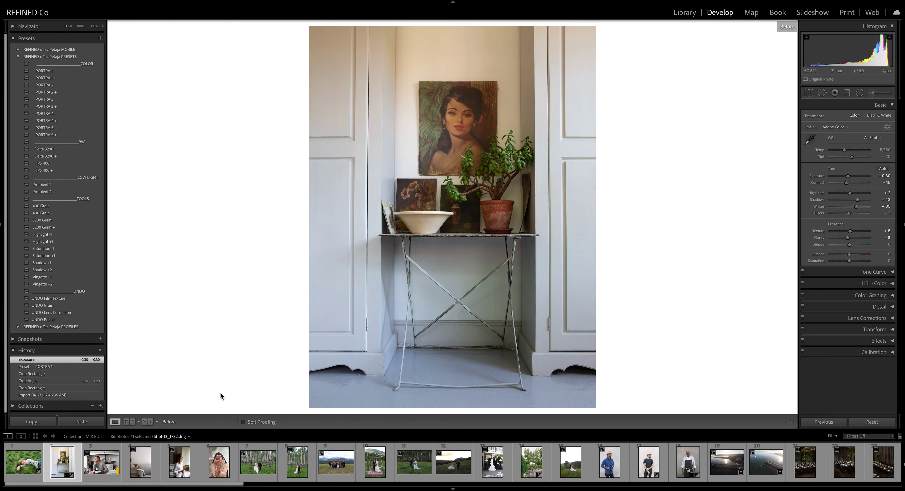
Step: Try an exposure of -0.50 on the PORTRA 1 version of the table photo, and set it to -0.25
left_click_drag(849, 177, 848, 182)
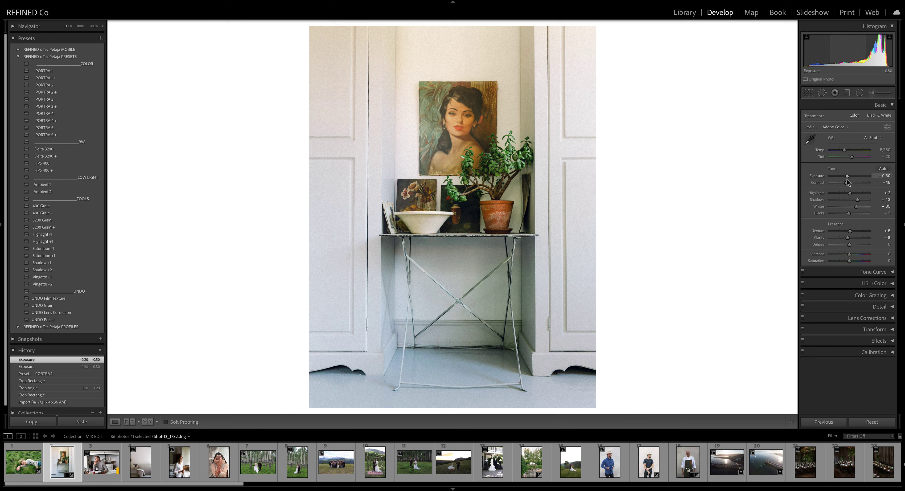
scroll(849, 176, "down", 1)
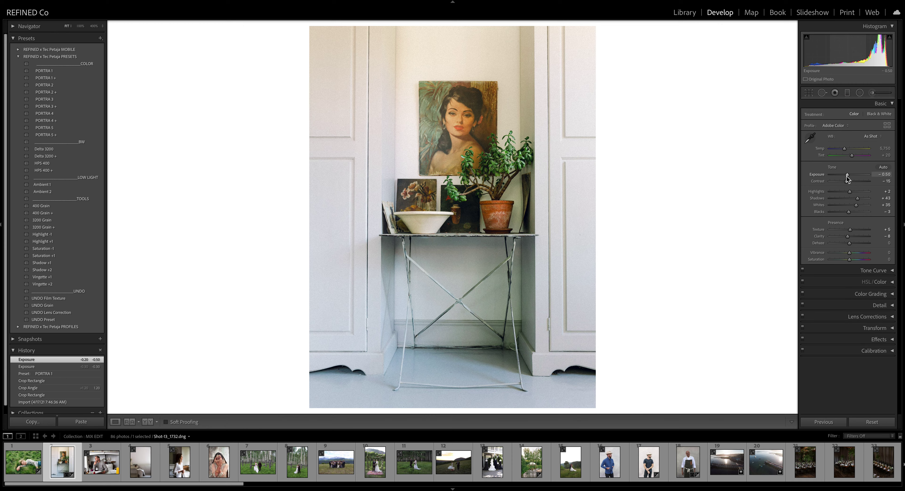
left_click(60, 73)
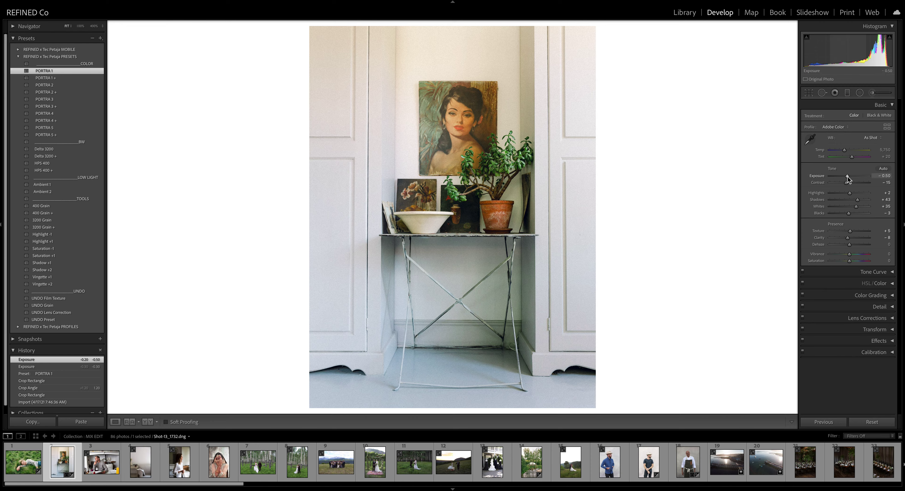
left_click_drag(847, 177, 849, 177)
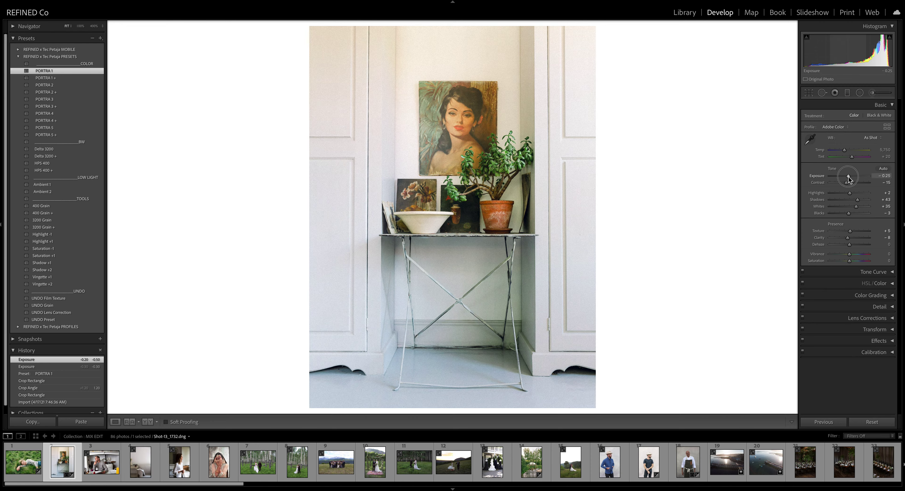
Step: Compare the PORTRA 1+ through PORTRA 5+ presets on the table photo, return to PORTRA 1, and settle on PORTRA 1+
left_click(55, 79)
left_click(54, 86)
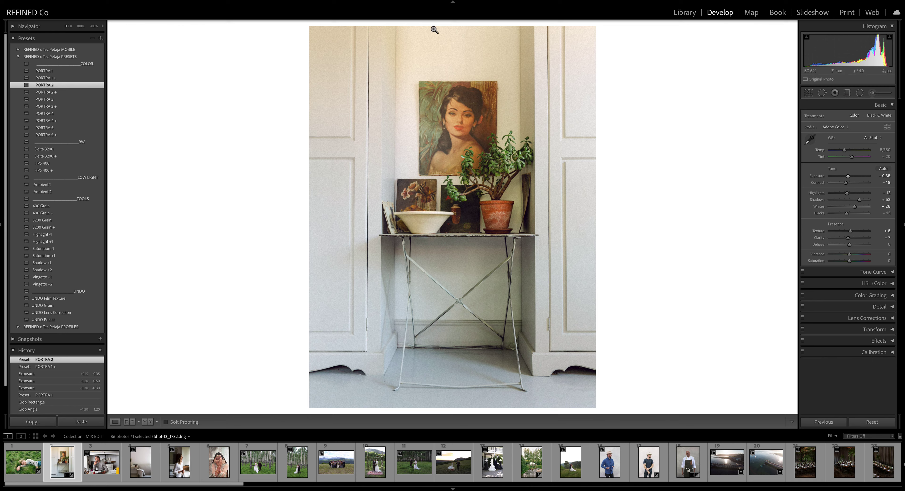
left_click(46, 94)
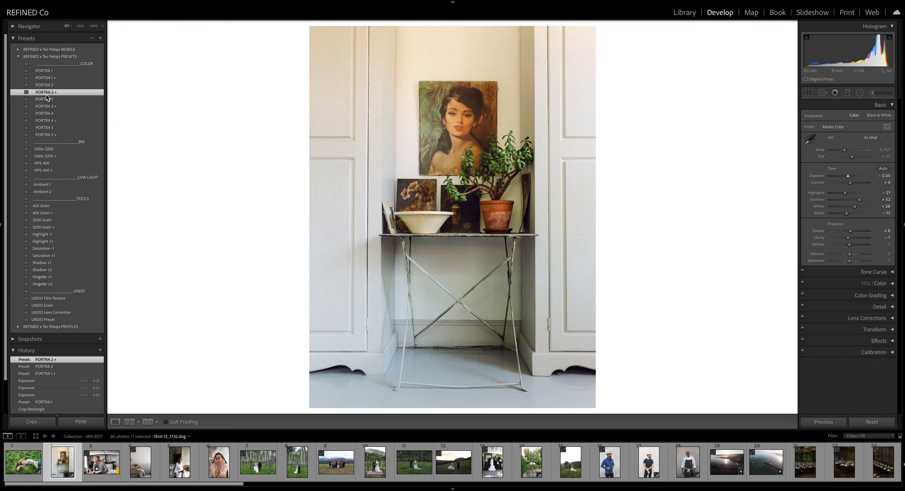
left_click(47, 99)
left_click(47, 106)
left_click(51, 114)
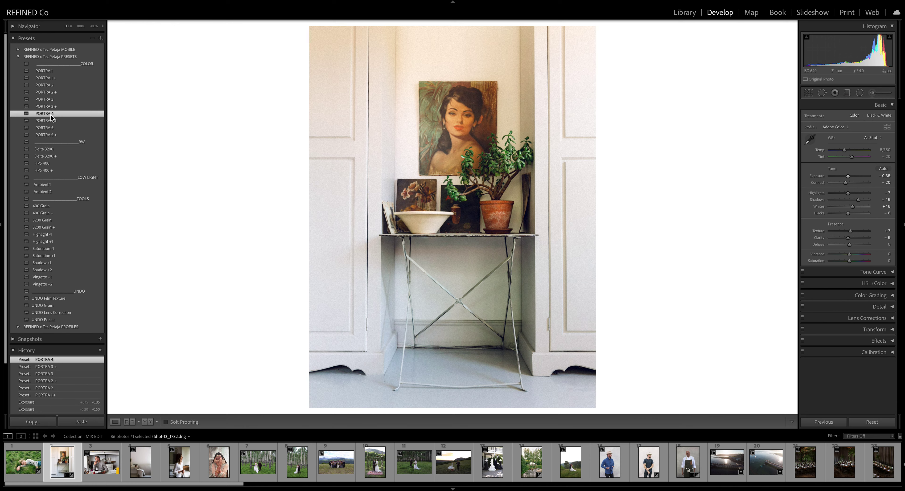
left_click(52, 121)
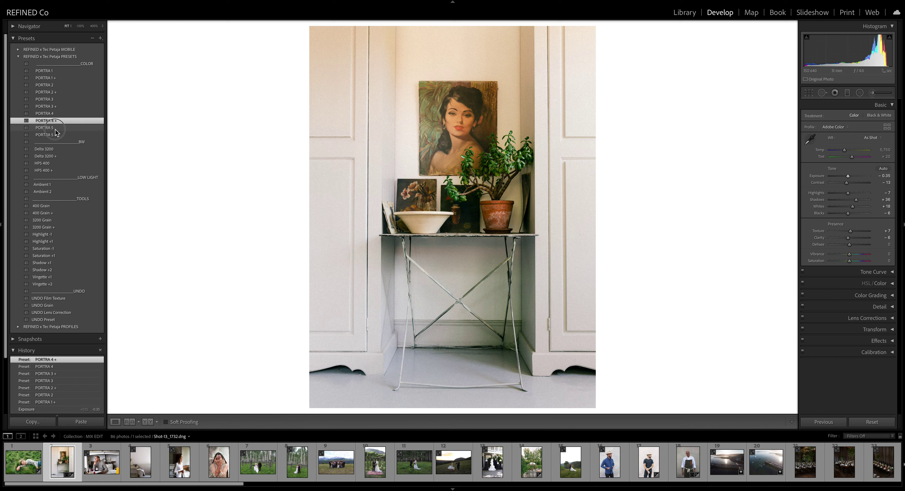
left_click(47, 127)
left_click(53, 135)
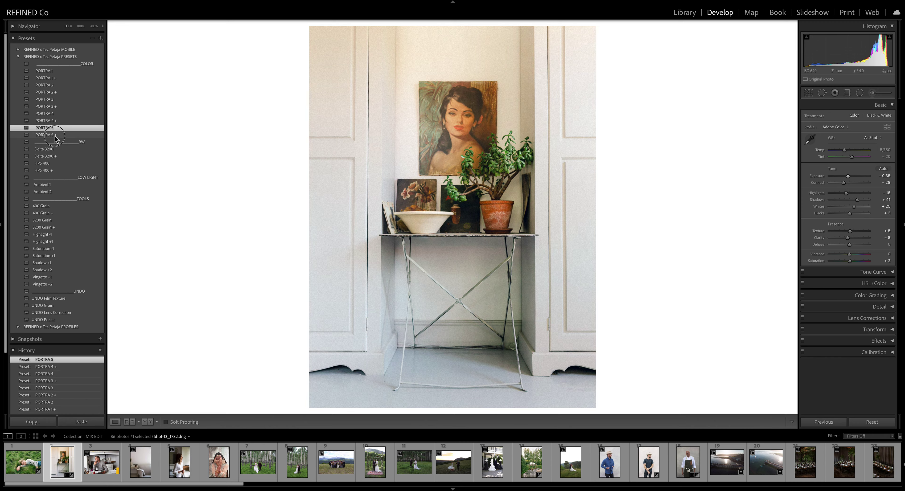
left_click(53, 71)
left_click(51, 78)
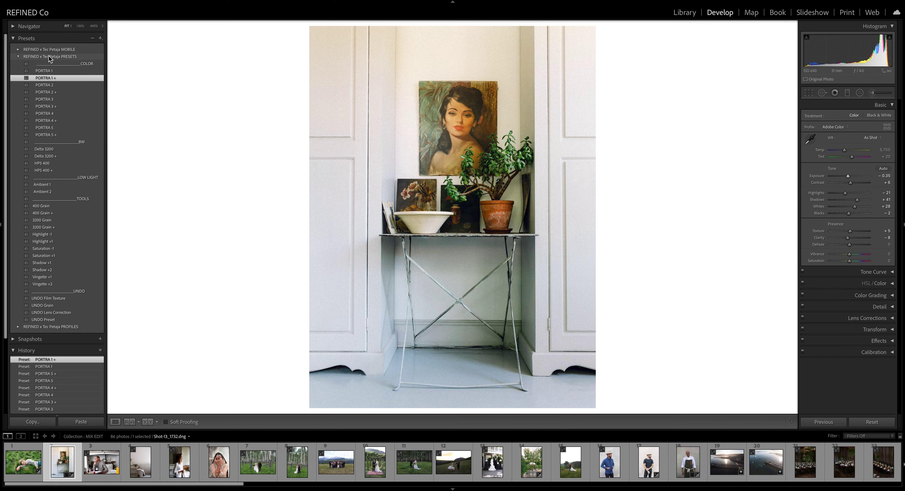
Step: Try the Saturation +1 and Saturation -1 tool presets on the table photo, and reapply PORTRA 1+
left_click(44, 256)
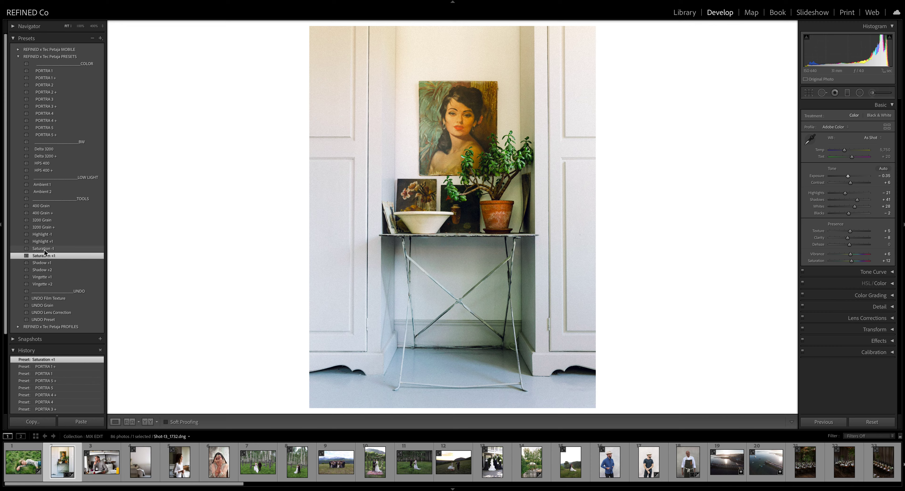
left_click(44, 250)
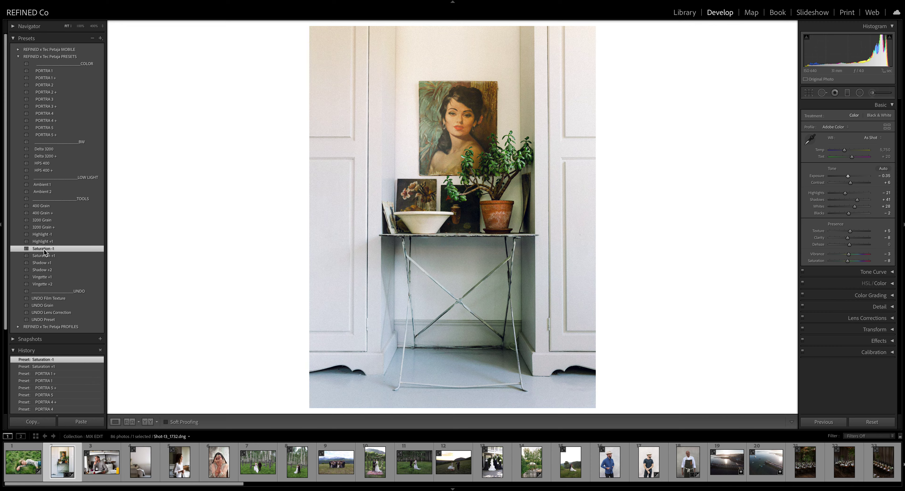
left_click(52, 78)
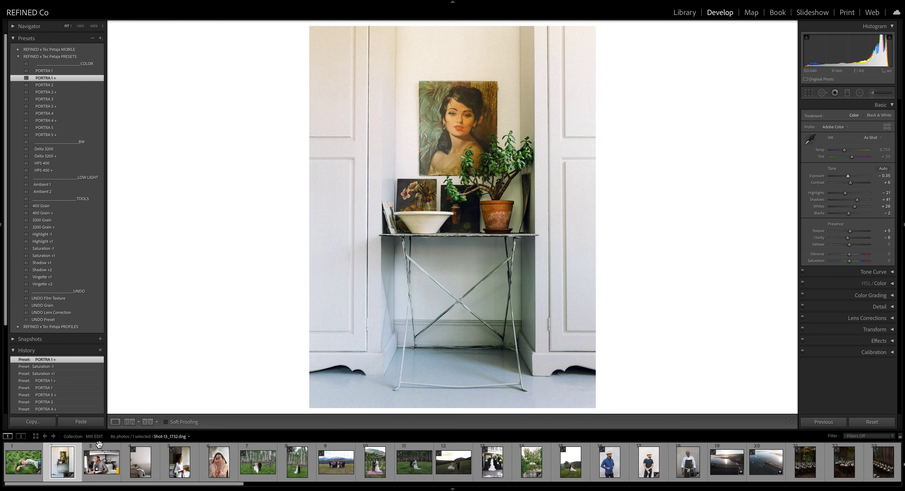
Step: Apply PORTRA 1 to the third photo, the man in the kitchen, set exposure to -0.50, and switch to PORTRA 1+
left_click(111, 470)
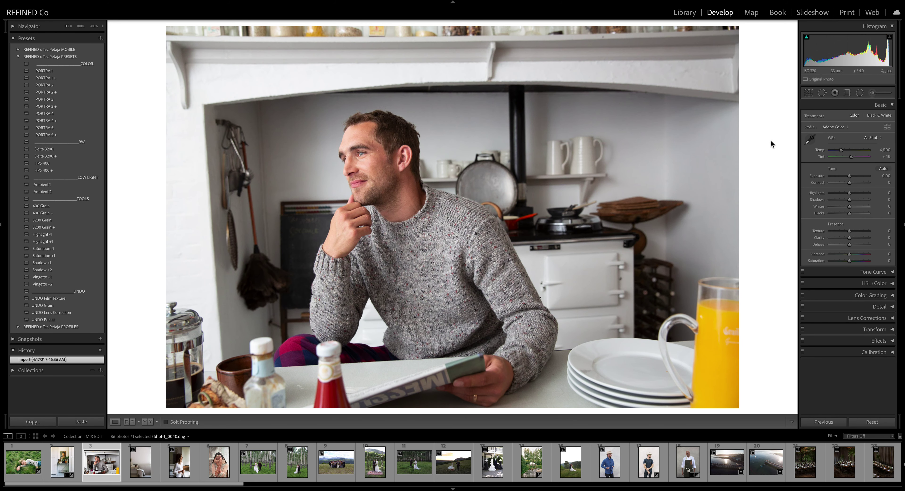
left_click(50, 73)
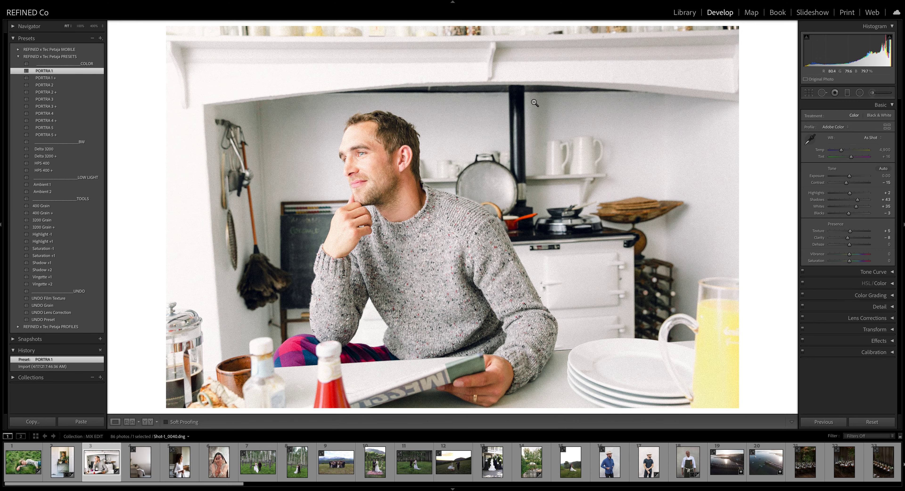
left_click_drag(849, 176, 849, 180)
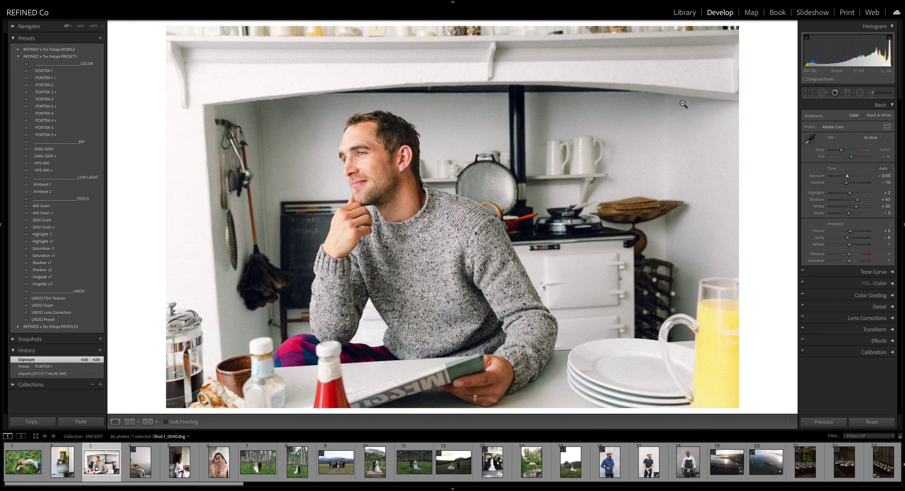
left_click(52, 78)
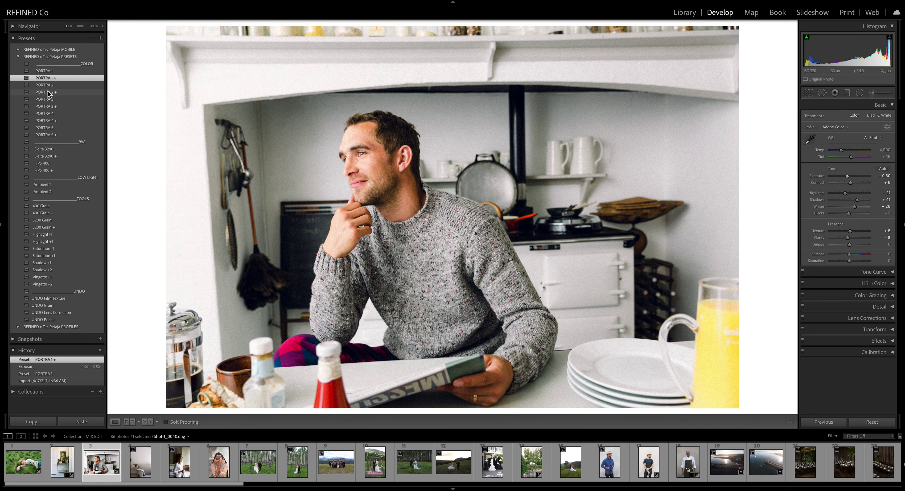
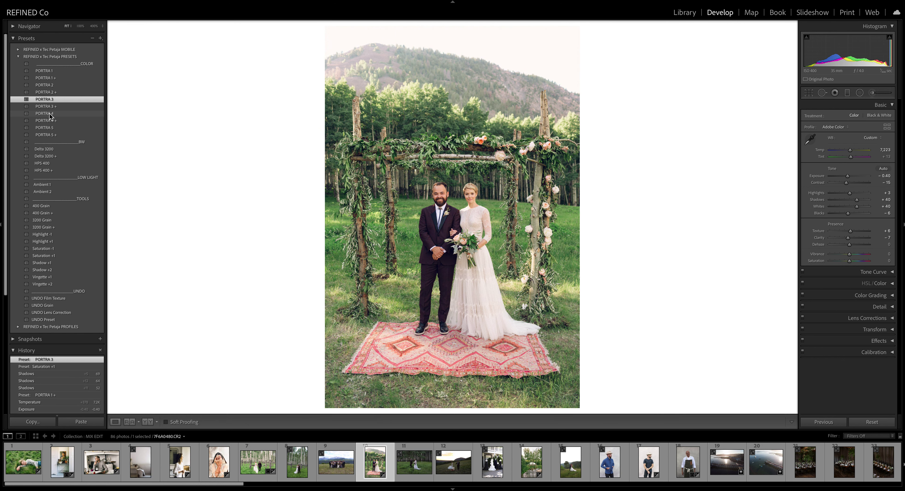
Step: On the wedding arch photo, try PORTRA 3+ with shadows at +60, then PORTRA 4 and PORTRA 4+, the latter with shadows at +50
left_click(50, 107)
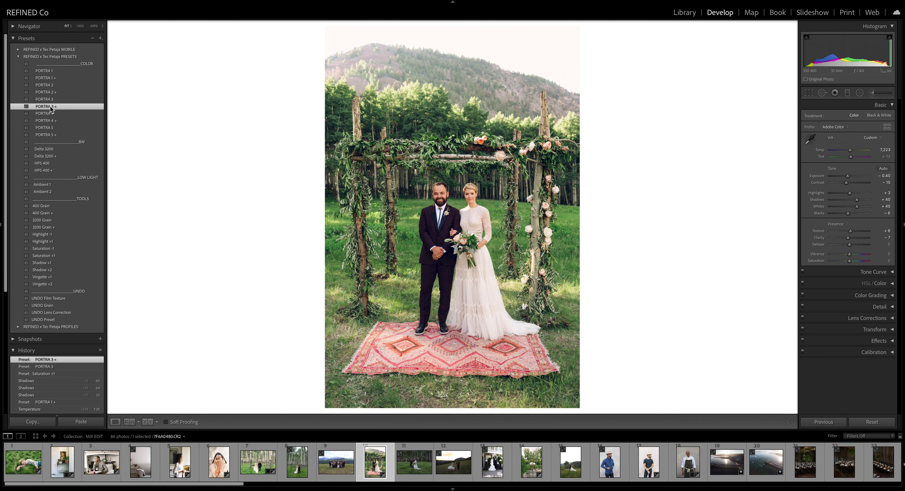
left_click_drag(857, 200, 861, 201)
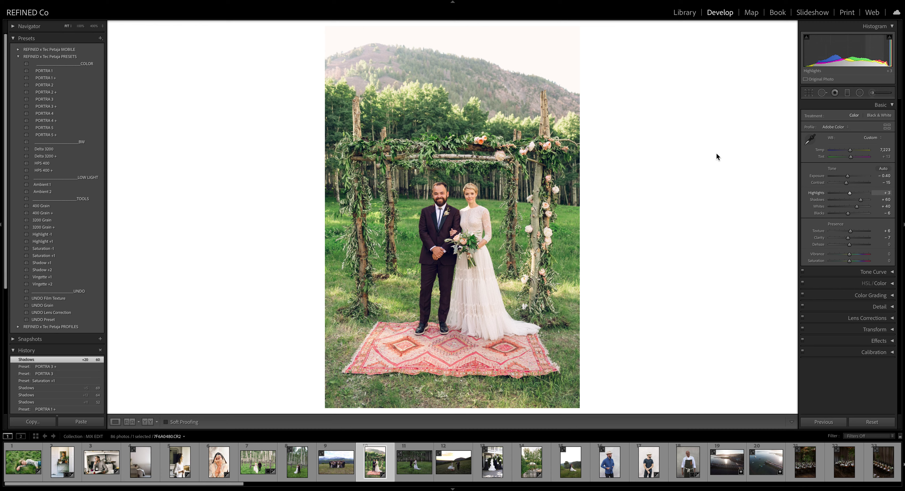
left_click(43, 113)
left_click(49, 121)
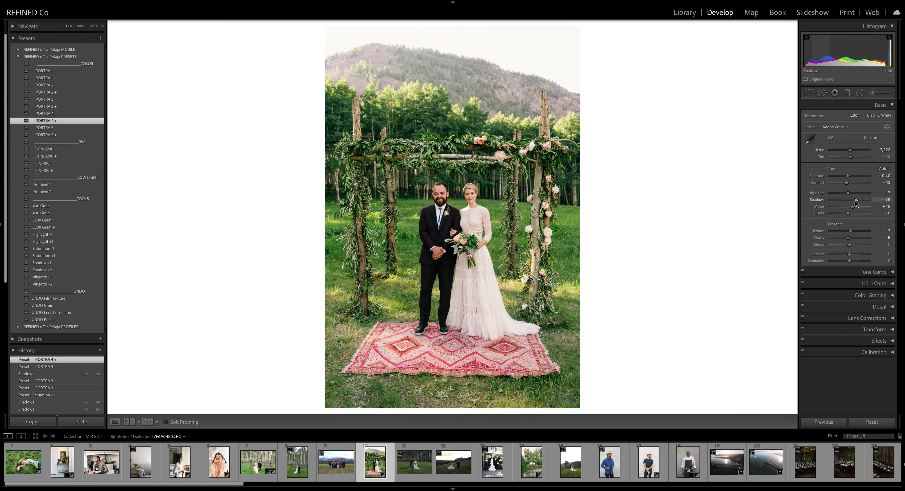
left_click_drag(857, 200, 859, 200)
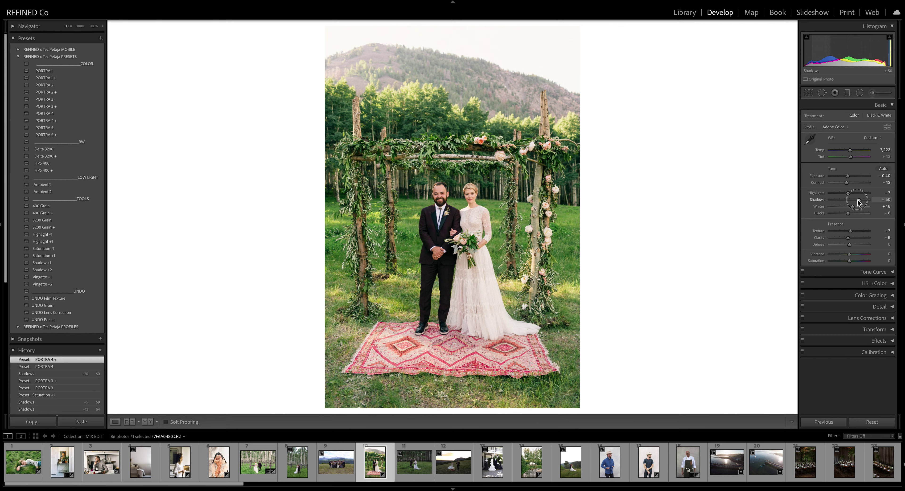
Step: Try PORTRA 5 with shadows at +57 on the wedding arch photo, and settle on PORTRA 5+ with shadows at +72
left_click(45, 128)
left_click_drag(856, 201, 860, 202)
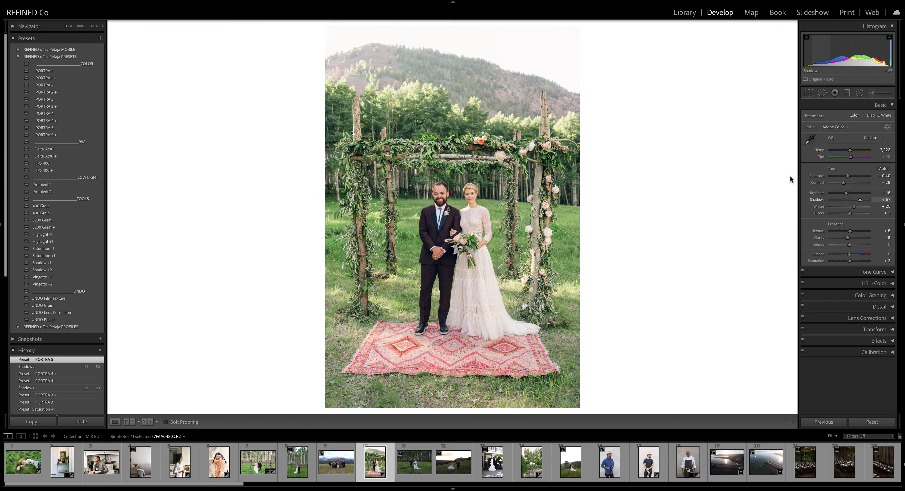
left_click(53, 135)
left_click_drag(858, 202, 865, 202)
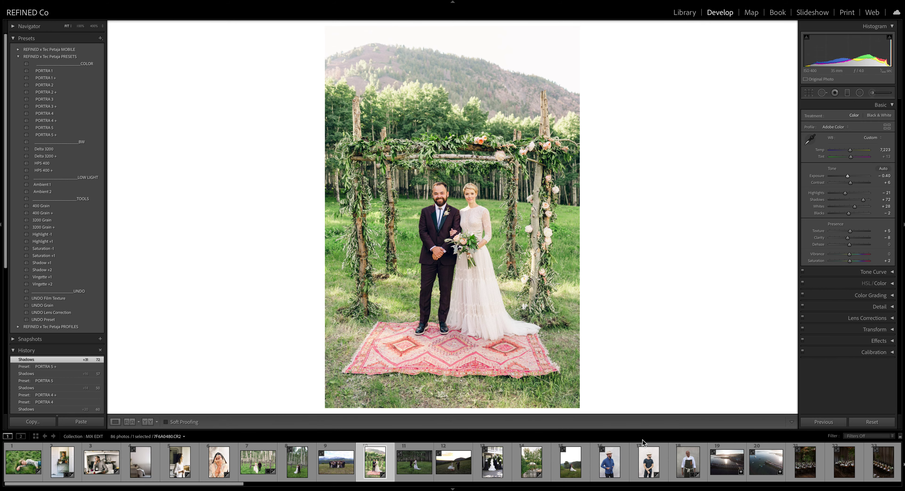
Step: Apply PORTRA 1 to photo 12, the couple on the hillside, and set temperature to 7,128 and tint to +7
scroll(511, 467, "down", 1)
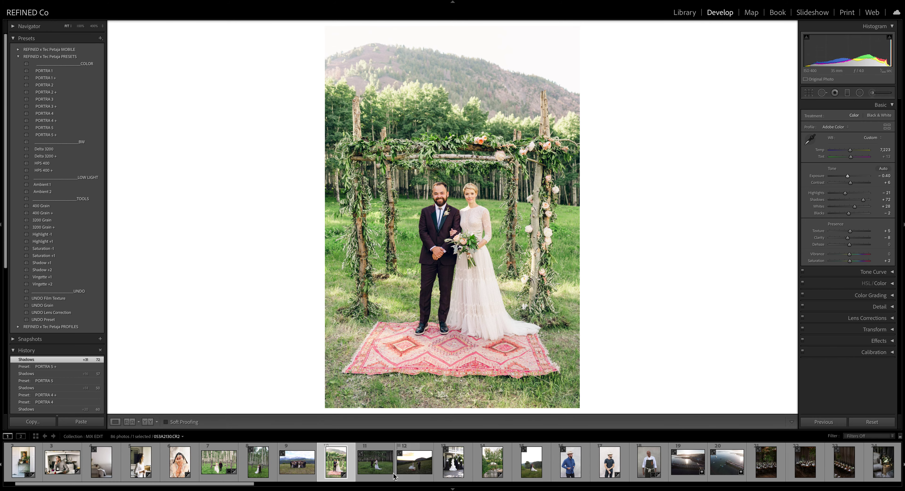
left_click(416, 463)
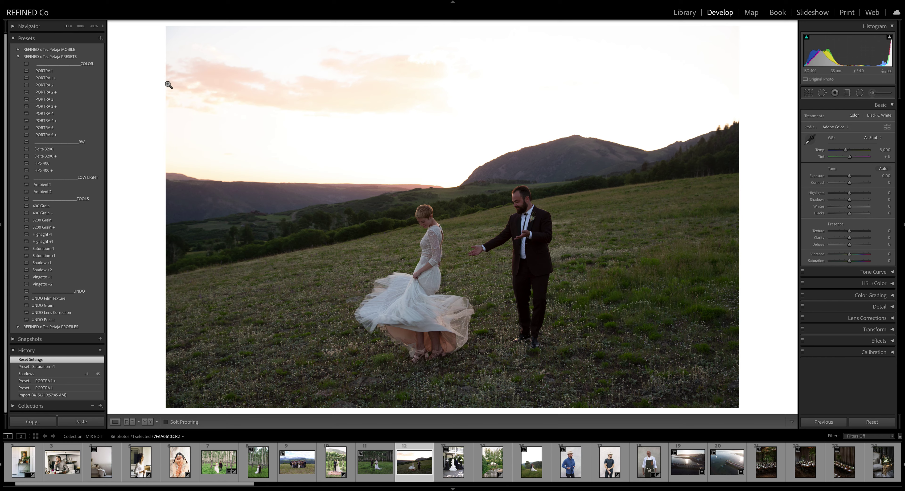
left_click(46, 71)
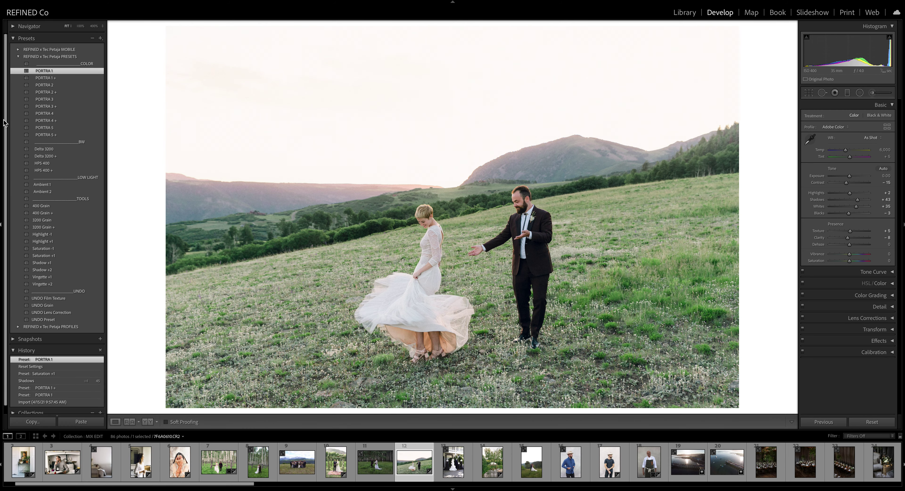
left_click_drag(846, 151, 850, 159)
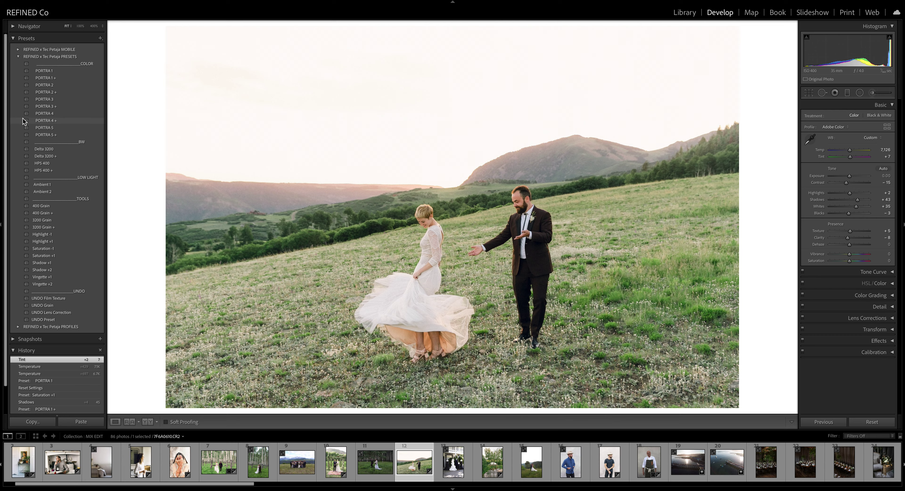
Step: Apply PORTRA 1+ to the hillside photo and set contrast to -4, blacks to +4, shadows to +52 and exposure to -0.10
left_click(49, 77)
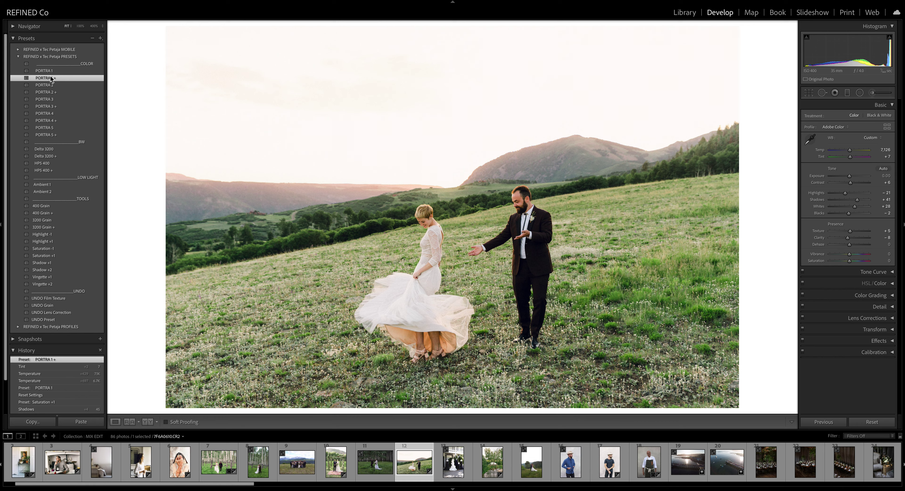
double_click(850, 184)
mouse_move(850, 184)
left_mouse_down()
mouse_move(854, 217)
mouse_move(860, 203)
mouse_move(849, 178)
left_mouse_up()
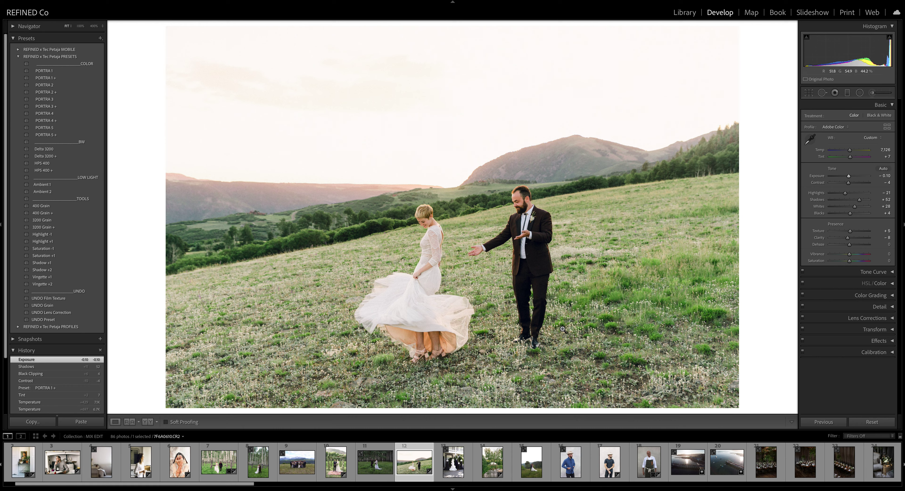
Step: Compare PORTRA 2 and PORTRA 2+ on the hillside photo, choose PORTRA 2, and set exposure +0.10, shadows +54 and blacks -11
left_click(47, 85)
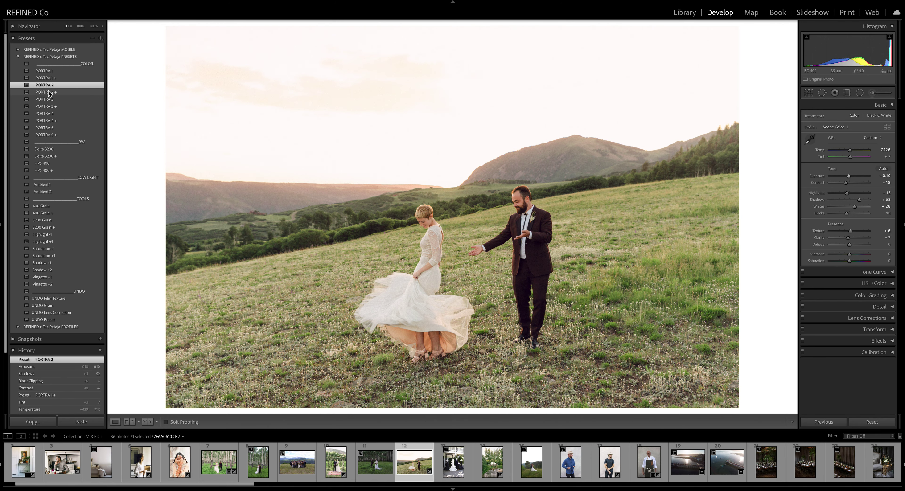
left_click(49, 93)
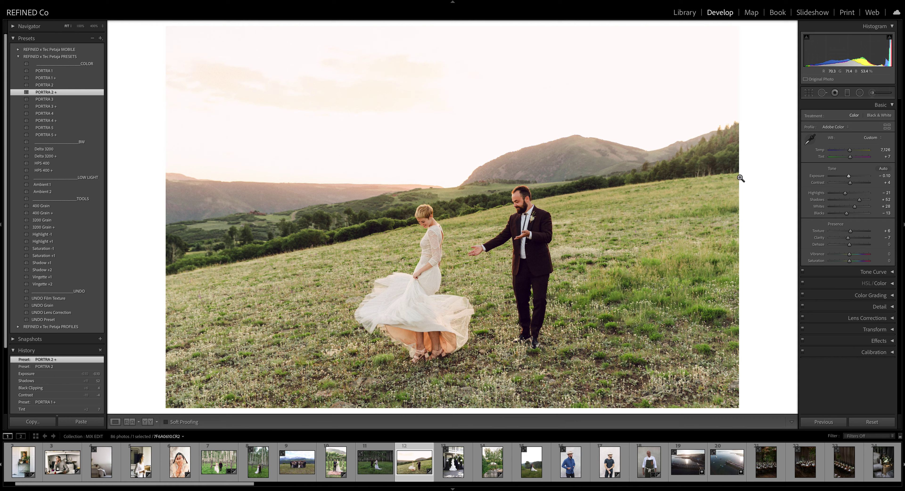
left_click(57, 86)
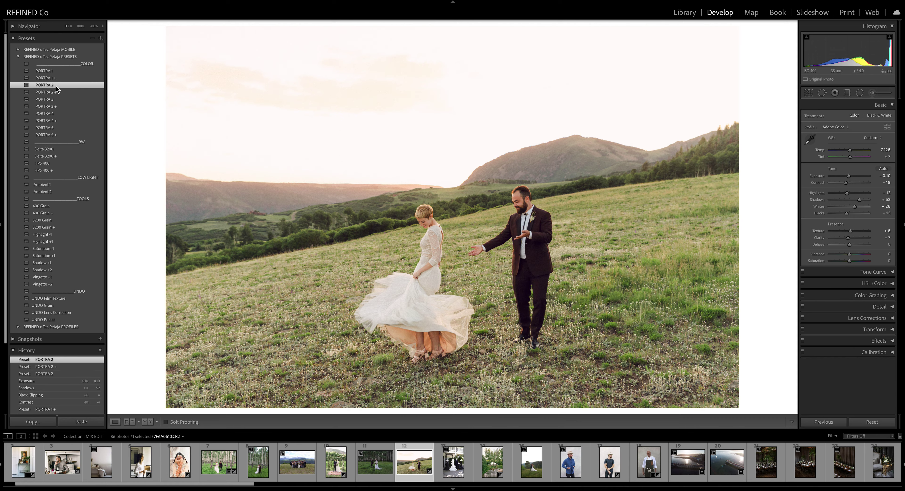
left_click_drag(848, 214, 861, 200)
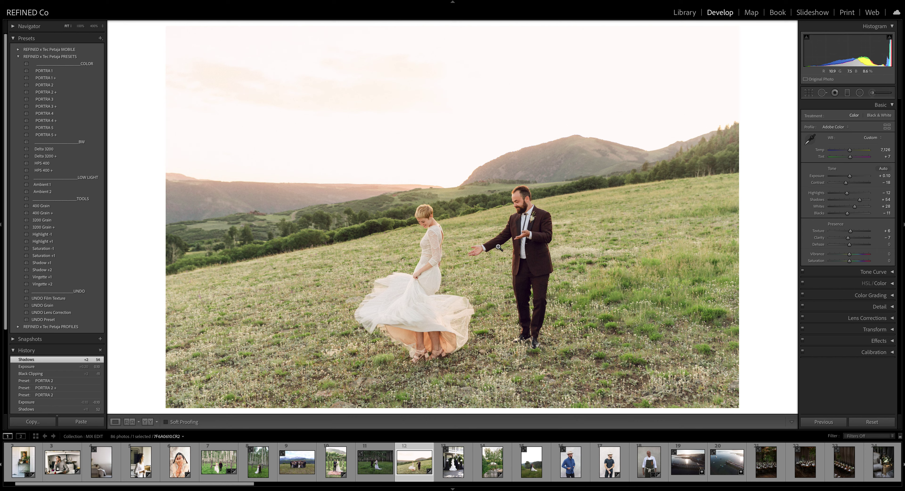
Step: Apply PORTRA 3+ to the hillside photo and set shadows to +50, blacks to -2, temperature to 6,430 and tint to +5
left_click(48, 106)
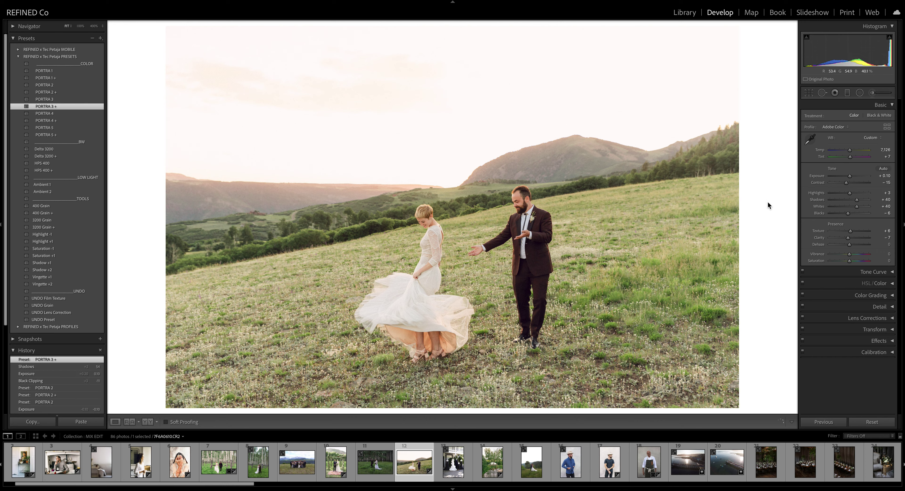
mouse_move(849, 213)
left_mouse_down()
mouse_move(859, 202)
mouse_move(849, 214)
left_mouse_up()
left_click_drag(850, 150, 848, 154)
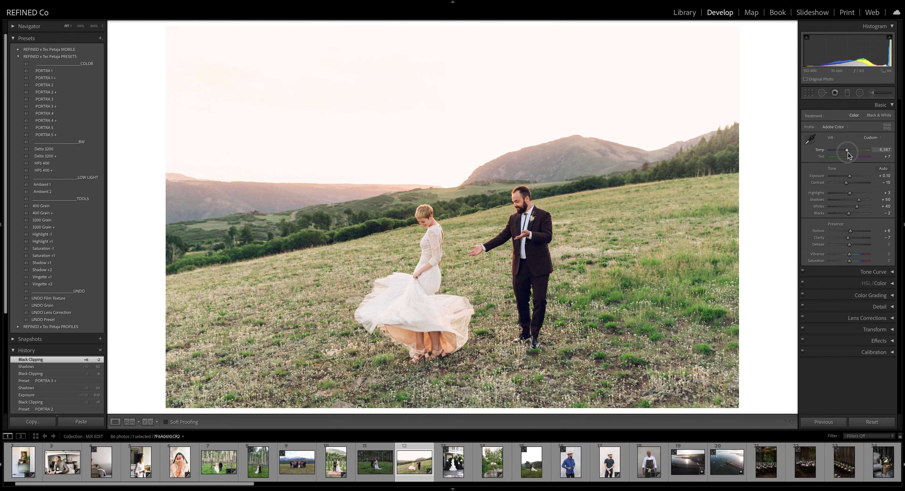
left_click_drag(848, 155, 850, 157)
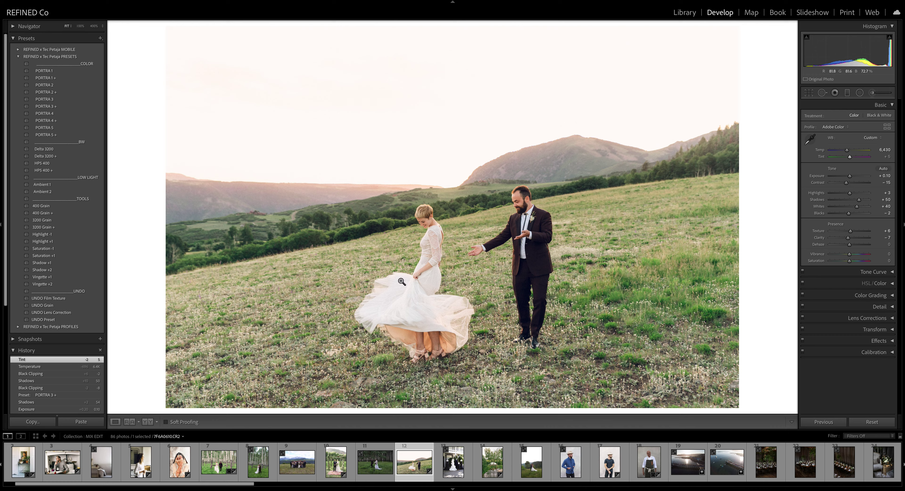
Step: Compare PORTRA 5 with PORTRA 5+ on the hillside photo, leaving PORTRA 5+ applied
left_click(52, 128)
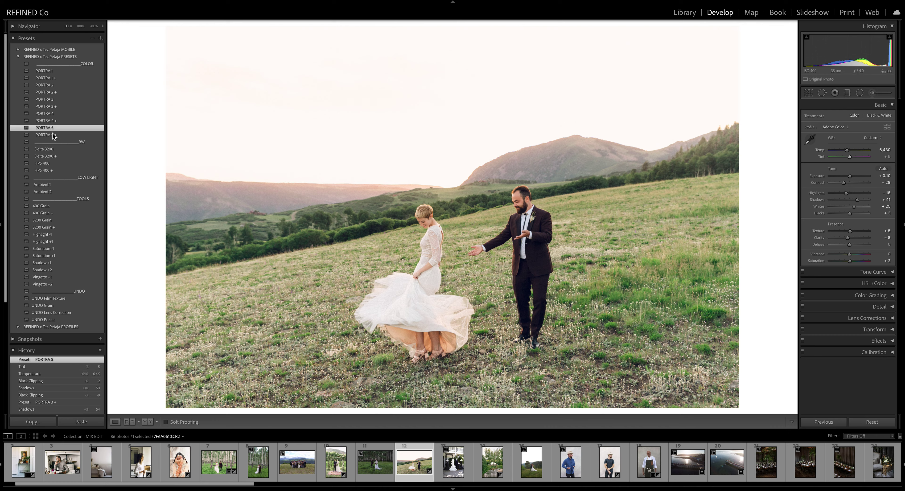
left_click(53, 135)
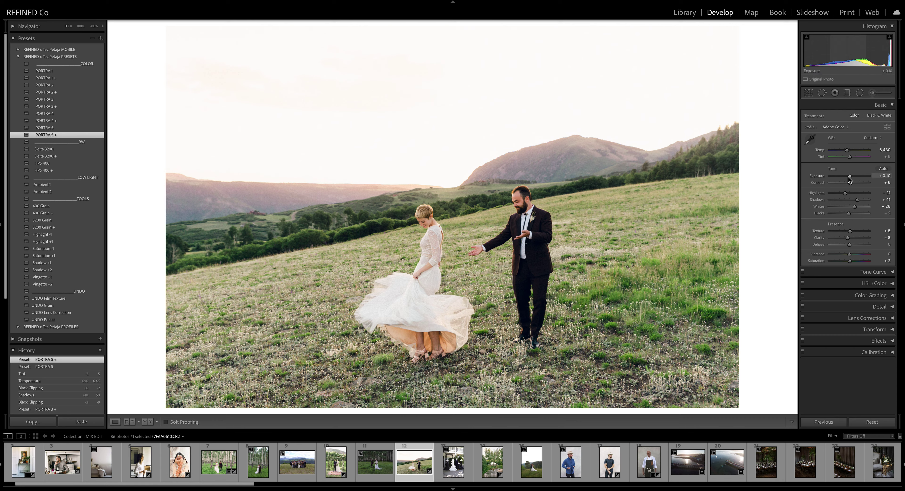
Step: Set the hillside photo's contrast to -13 and shadows to +46, apply the Saturation +1 preset, and compare the edit with the original
left_click_drag(851, 182, 859, 200)
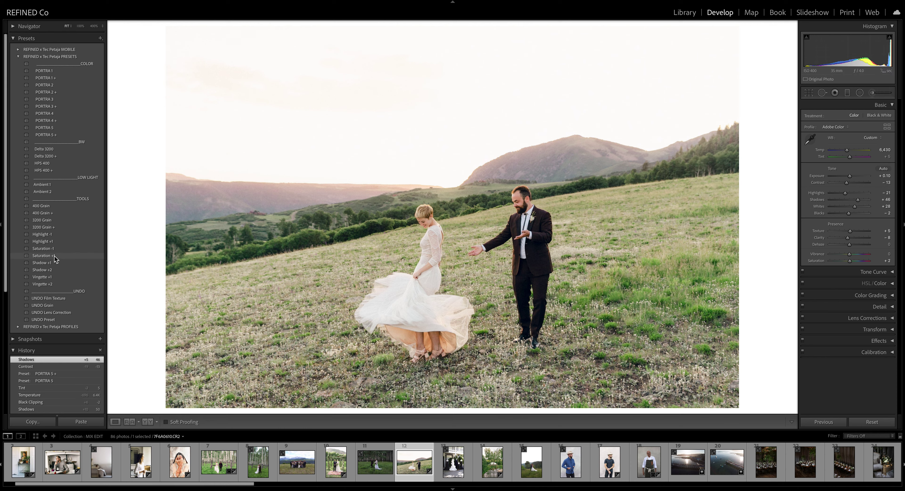
left_click(45, 256)
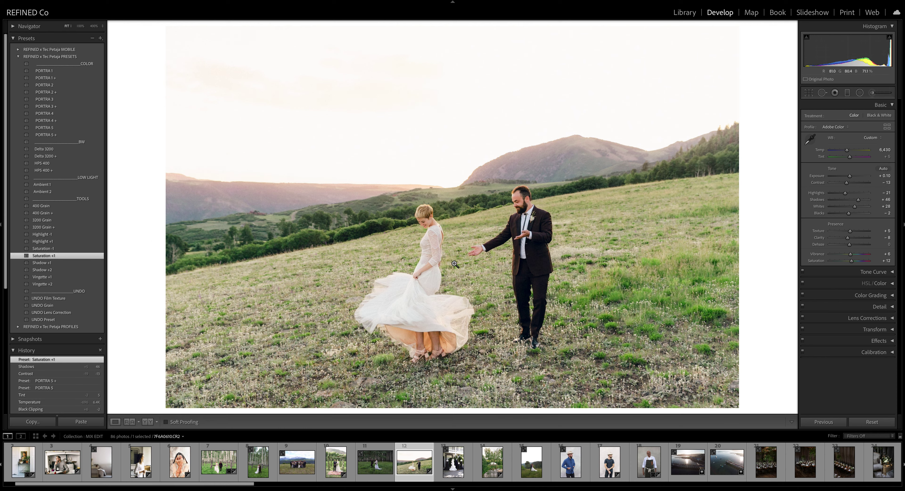
key("backslash")
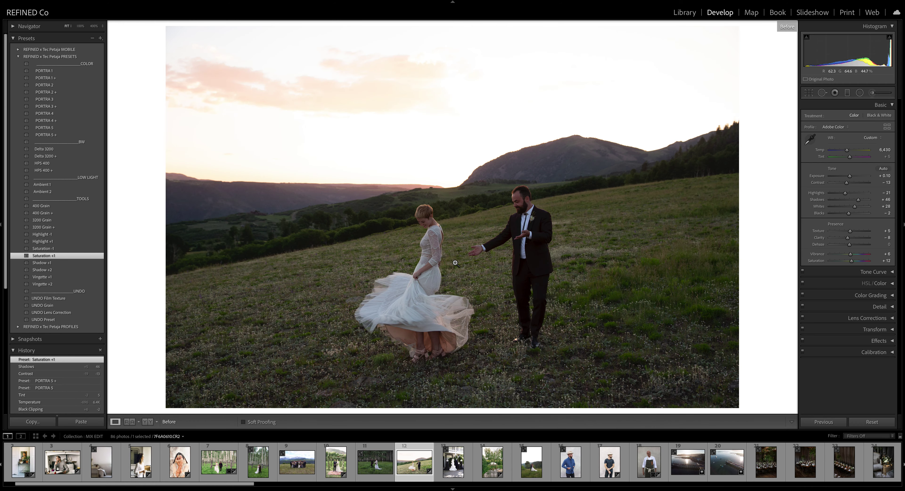
key("backslash")
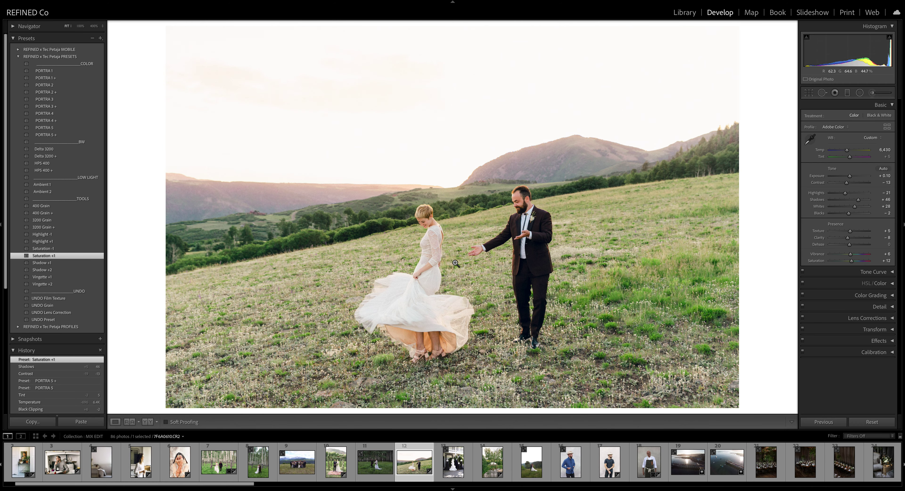
key("backslash")
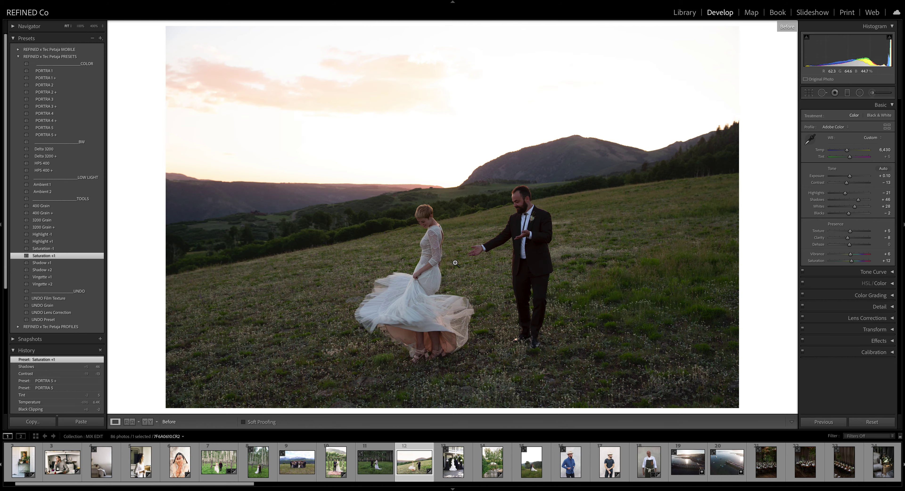
key("backslash")
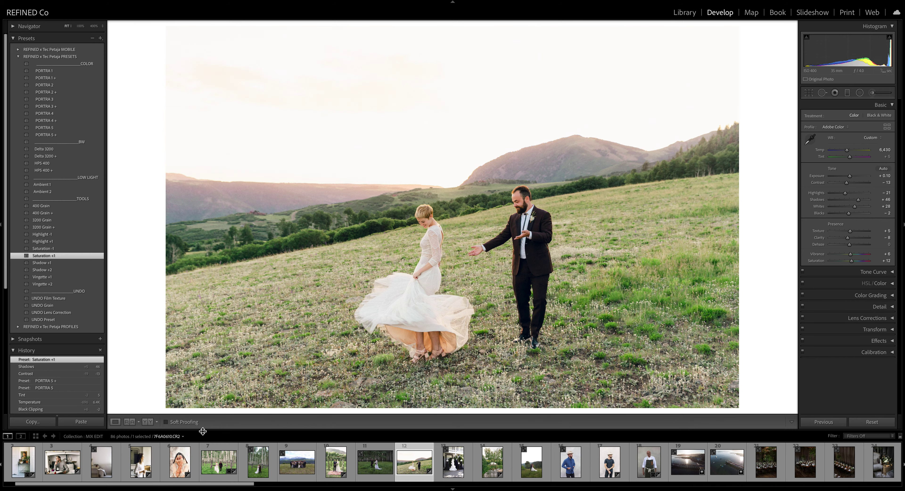
Step: View the whole collection in the Library grid and open the portrait of the man in the apron in Develop
left_click(685, 14)
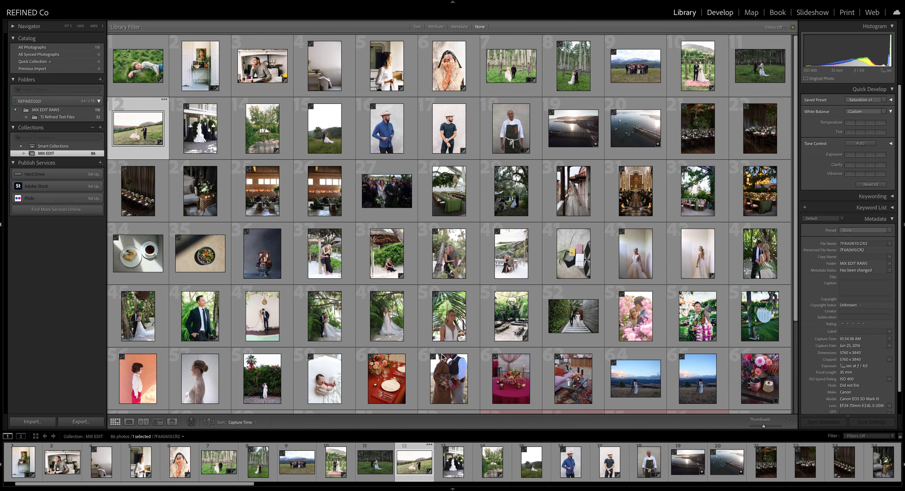
left_click(720, 13)
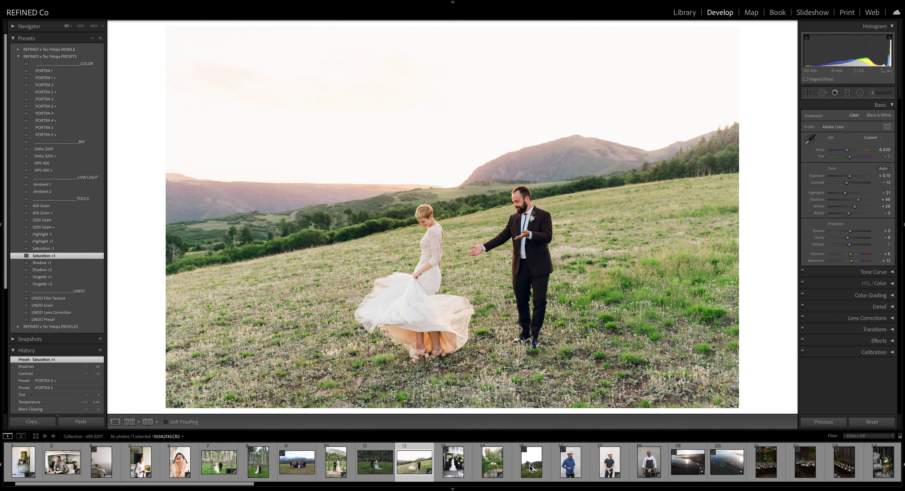
left_click(570, 472)
left_click(651, 468)
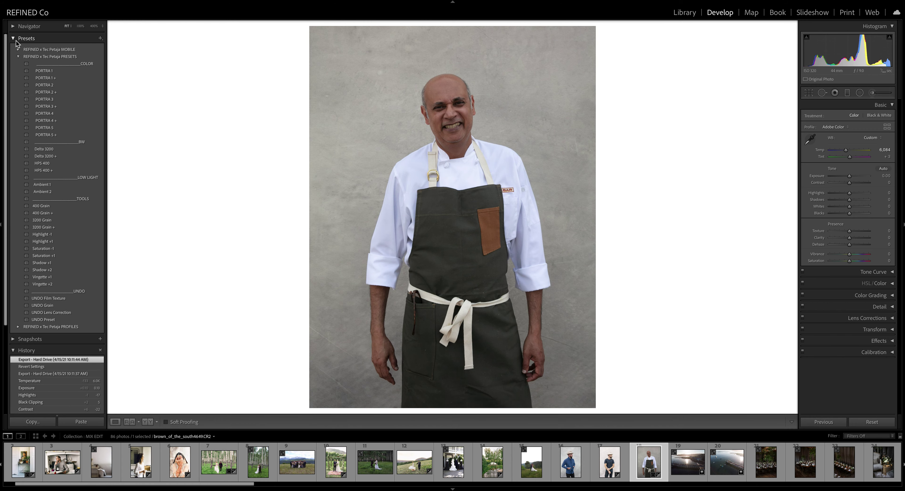
Step: Compare the presets from PORTRA 1 through PORTRA 5+ on the apron portrait, leaving PORTRA 5+ applied
left_click(50, 70)
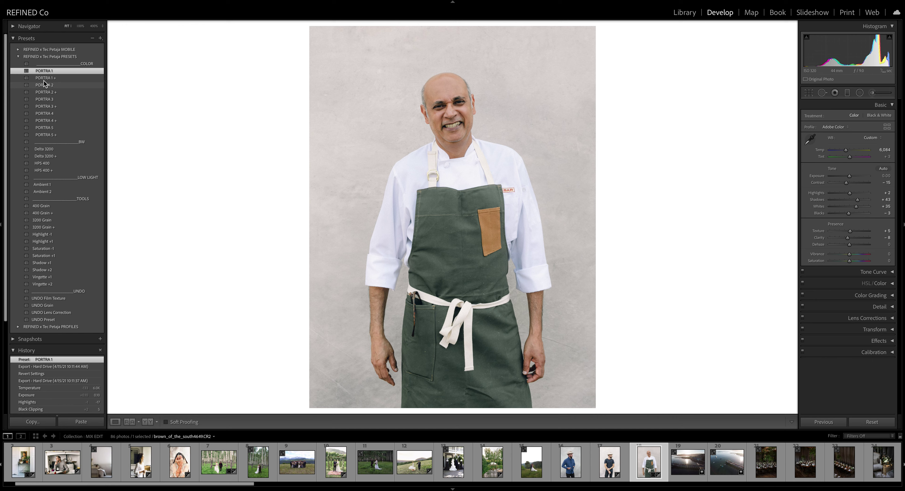
left_click(43, 78)
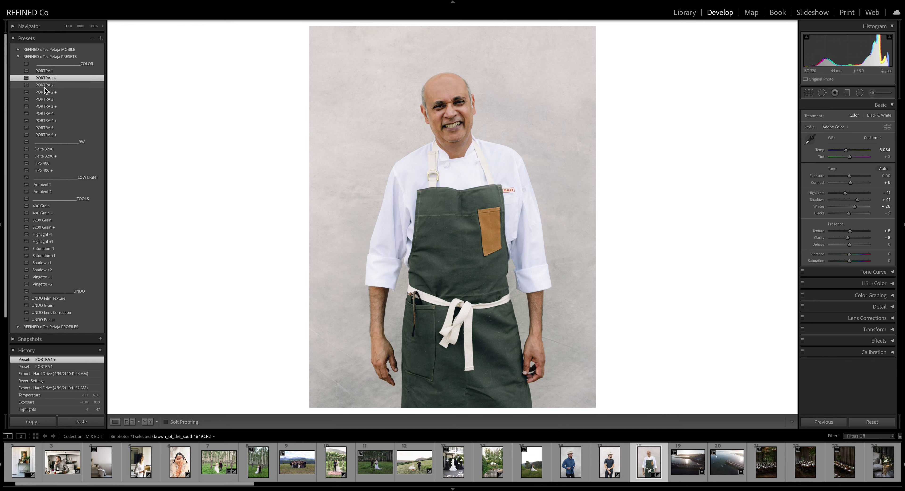
left_click(45, 86)
left_click(46, 93)
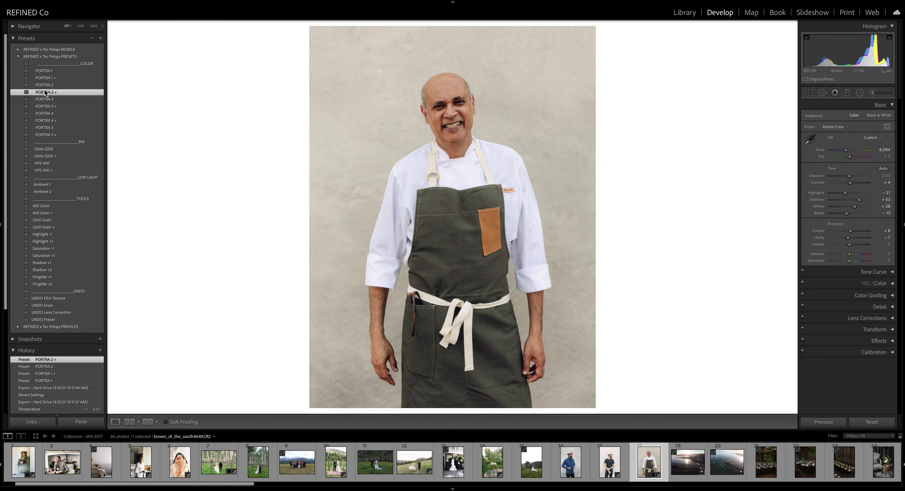
left_click(45, 101)
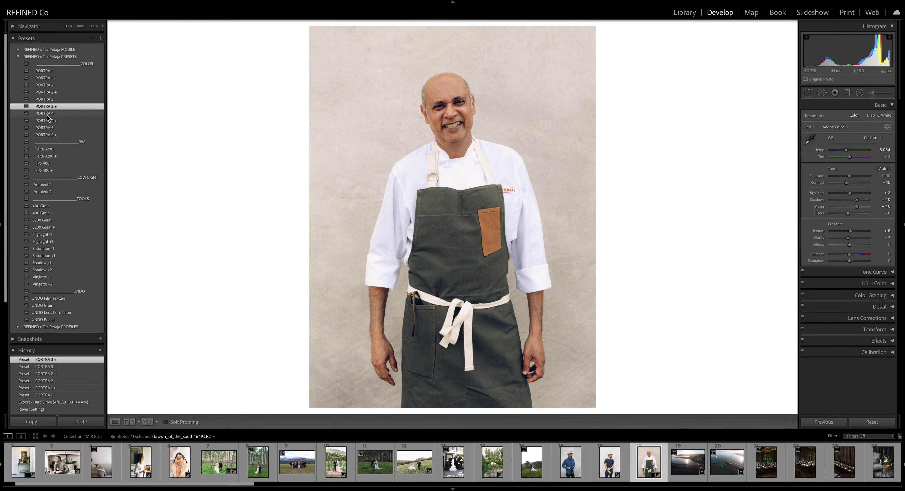
left_click(49, 106)
left_click(50, 113)
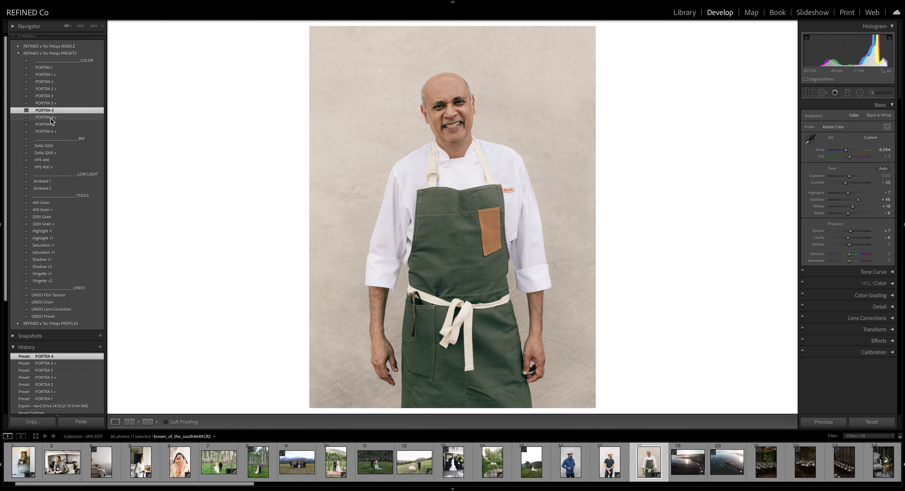
left_click(51, 119)
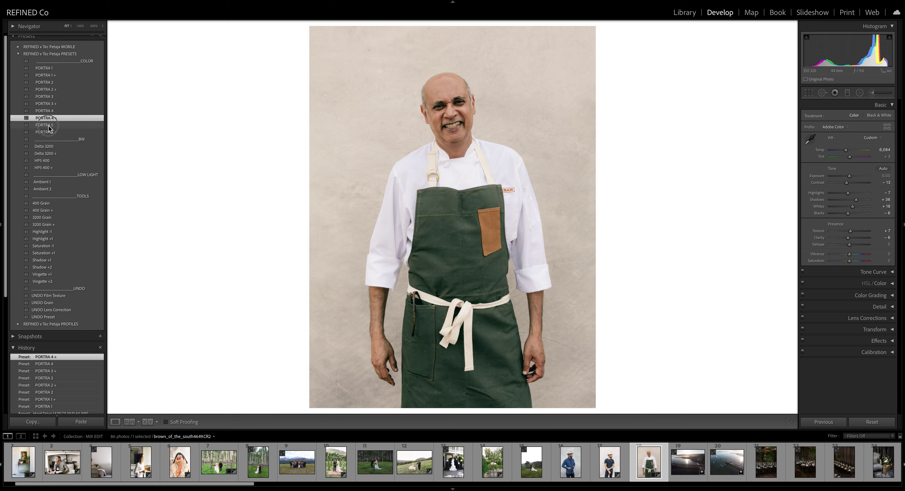
left_click(49, 126)
left_click(48, 132)
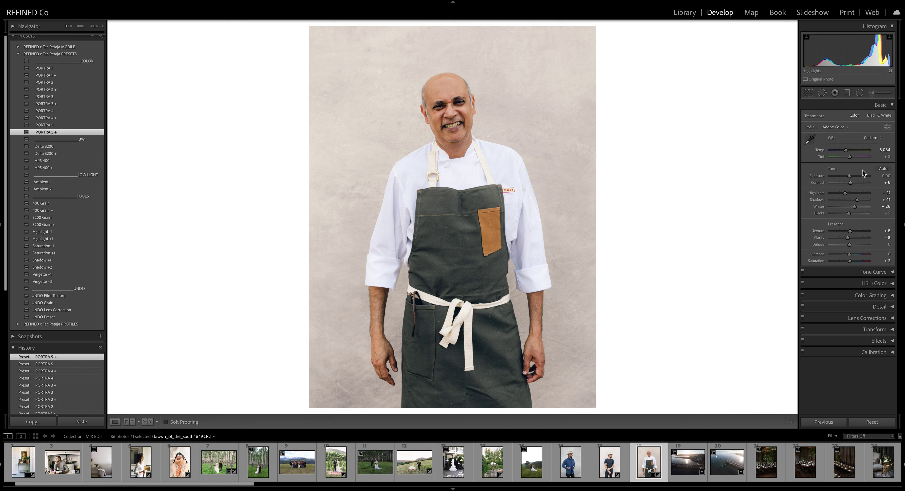
Step: On the apron portrait, set exposure +0.20, contrast -4, shadows +47, temperature 5,734 and highlights -48, apply Saturation +1, and show before and after side by side
left_click_drag(850, 176, 859, 199)
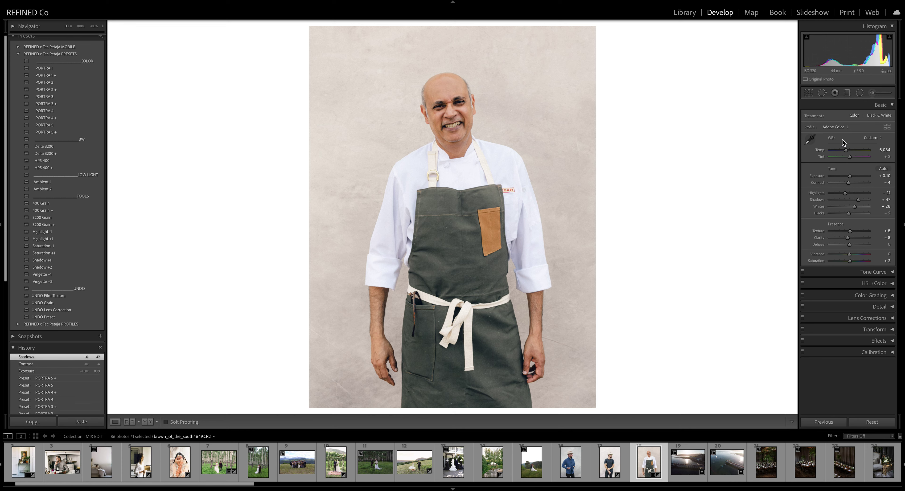
left_click_drag(846, 150, 850, 176)
left_click(48, 252)
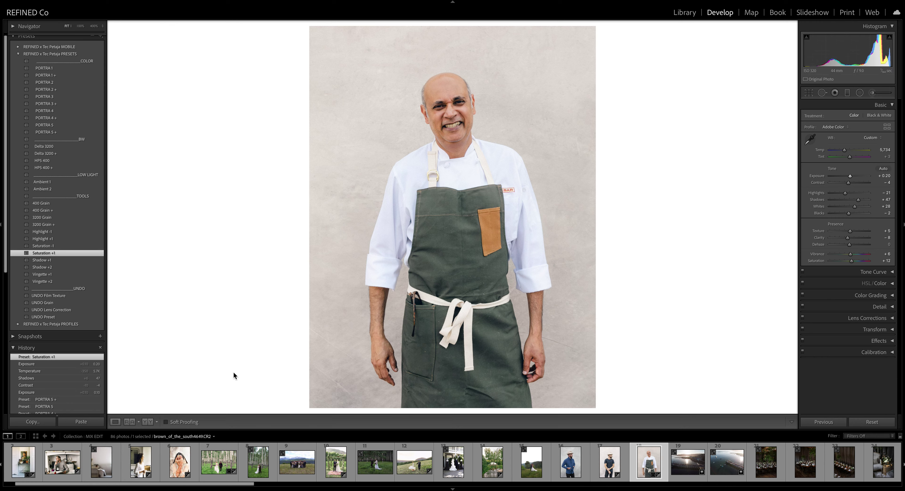
left_click(148, 422)
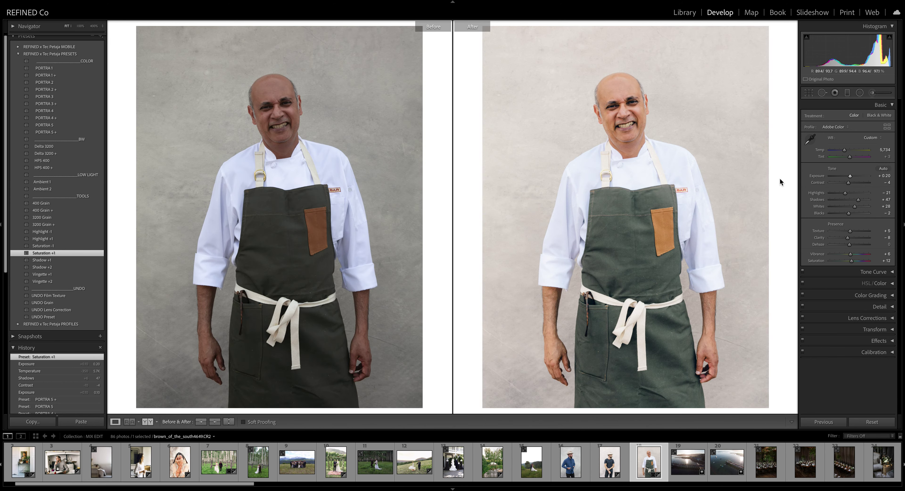
left_click_drag(845, 193, 842, 195)
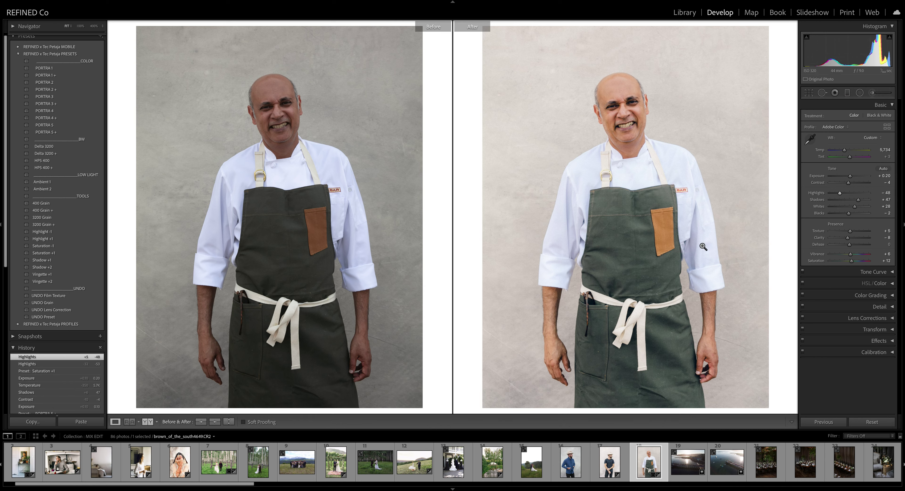
Step: Open the dark reception table photo with the draped curtain and compare Ambient 1 with Ambient 2, leaving Ambient 2 applied
scroll(551, 461, "down", 4)
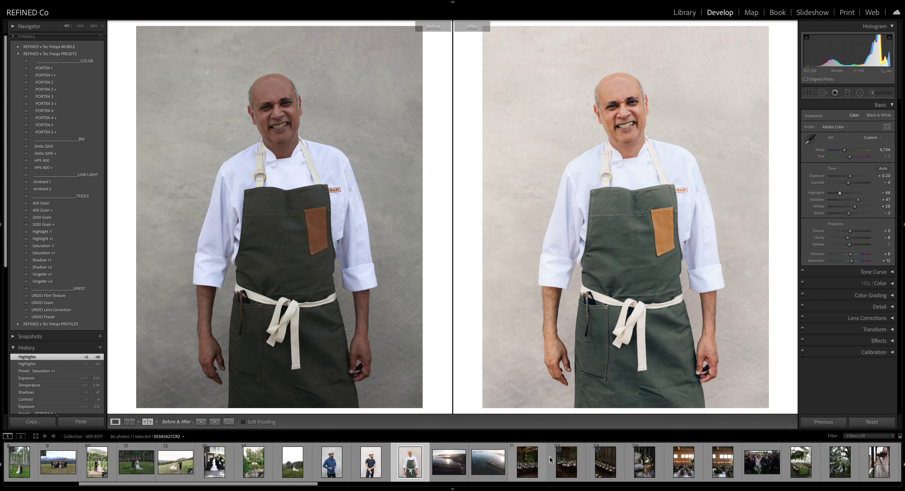
scroll(551, 460, "down", 3)
scroll(431, 461, "down", 1)
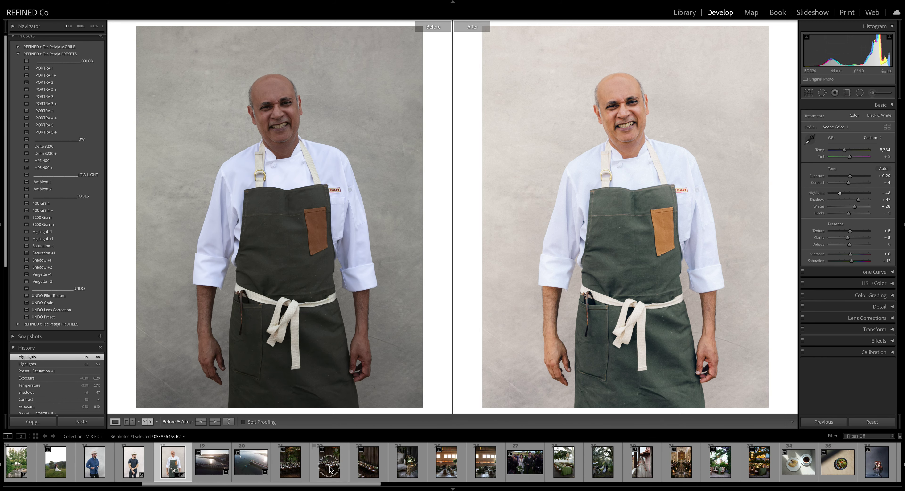
left_click(291, 468)
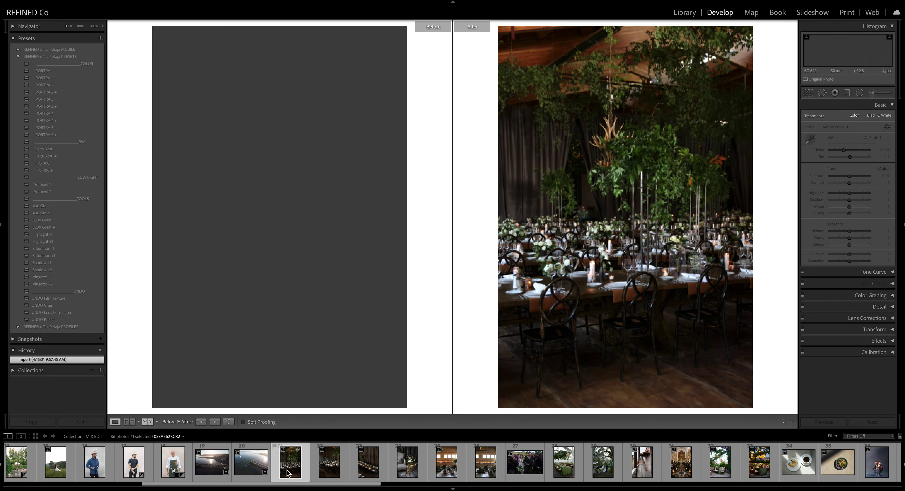
left_click(334, 468)
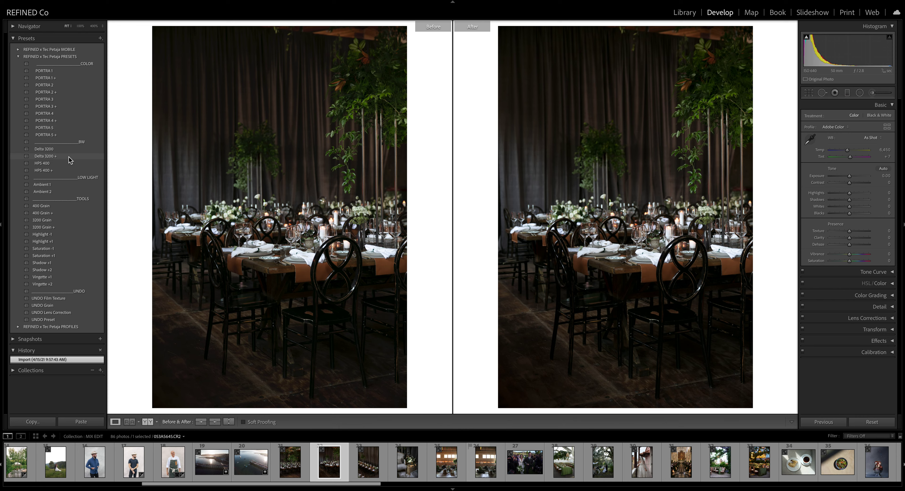
left_click(51, 187)
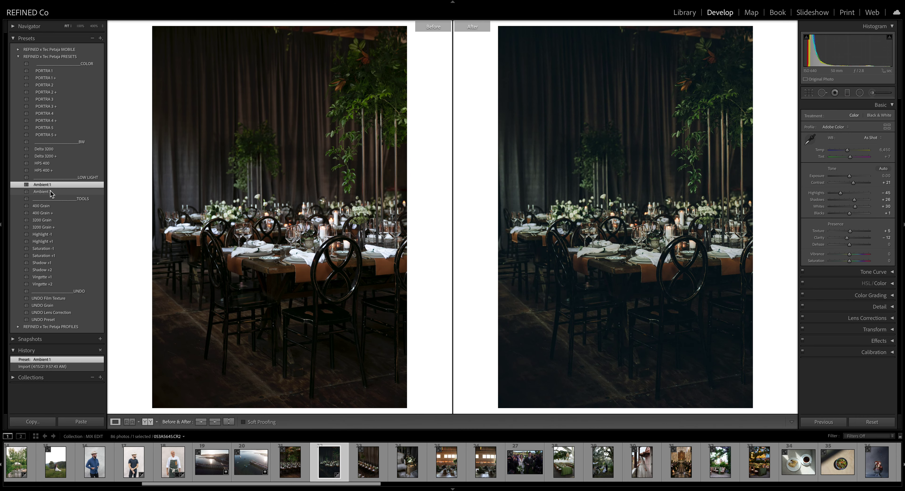
left_click(50, 191)
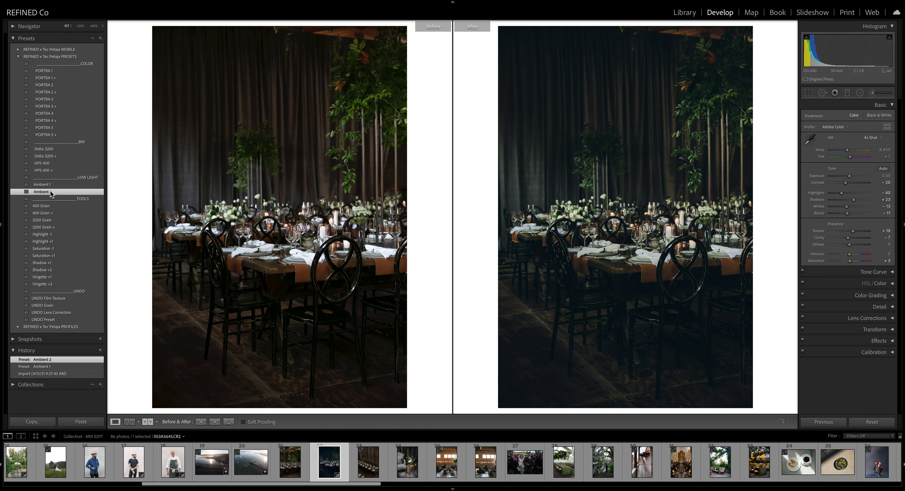
left_click(51, 187)
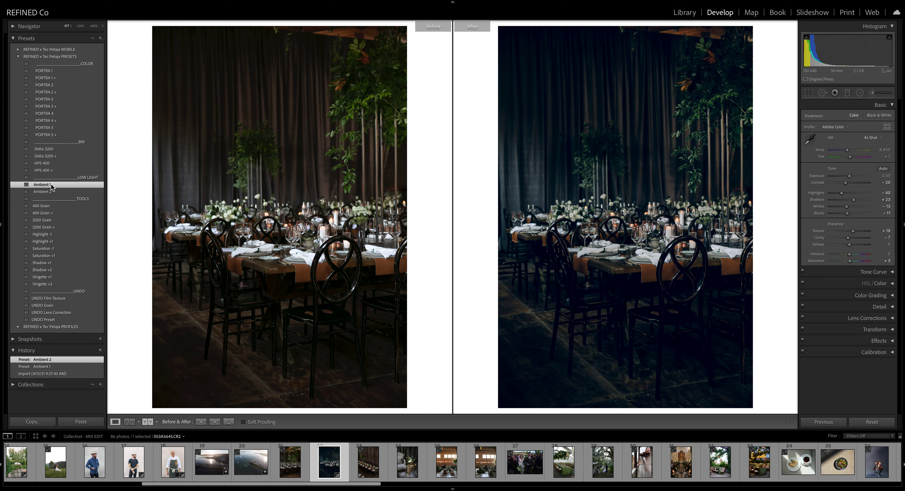
left_click(50, 192)
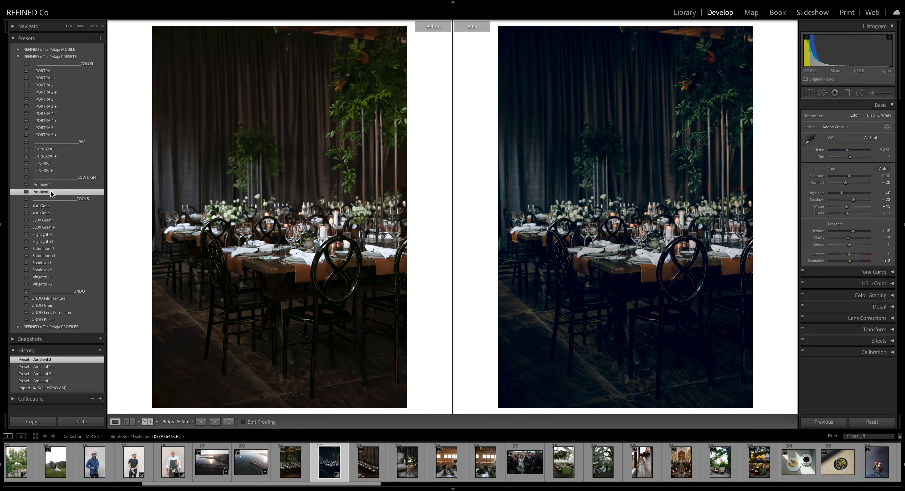
Step: Set the reception photo's exposure to +1.70, temperature to 6,854, tint to +11 and shadows to +52
left_click_drag(850, 176, 856, 178)
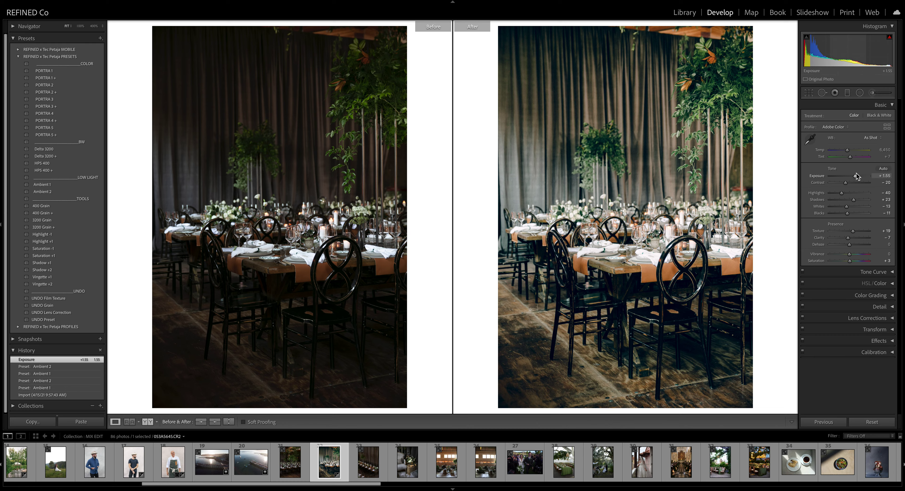
left_click_drag(855, 179, 850, 151)
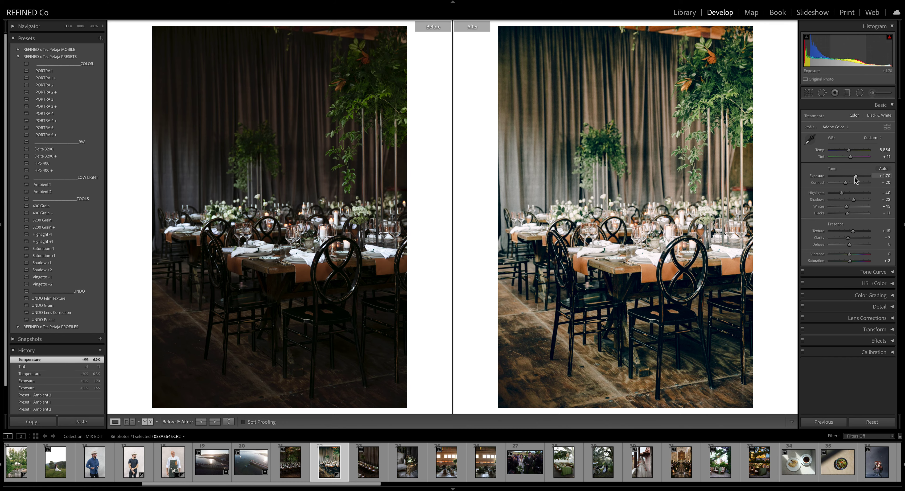
left_click_drag(854, 199, 861, 201)
Step: Crop the reception photo to a 4 x 3 aspect ratio, reposition the frame and straighten it by -0.21 degrees
left_click(809, 92)
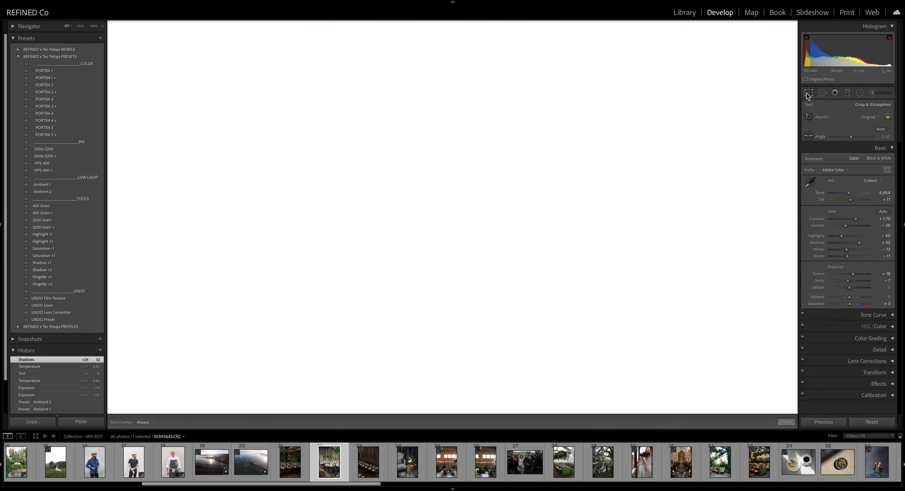
left_click(874, 116)
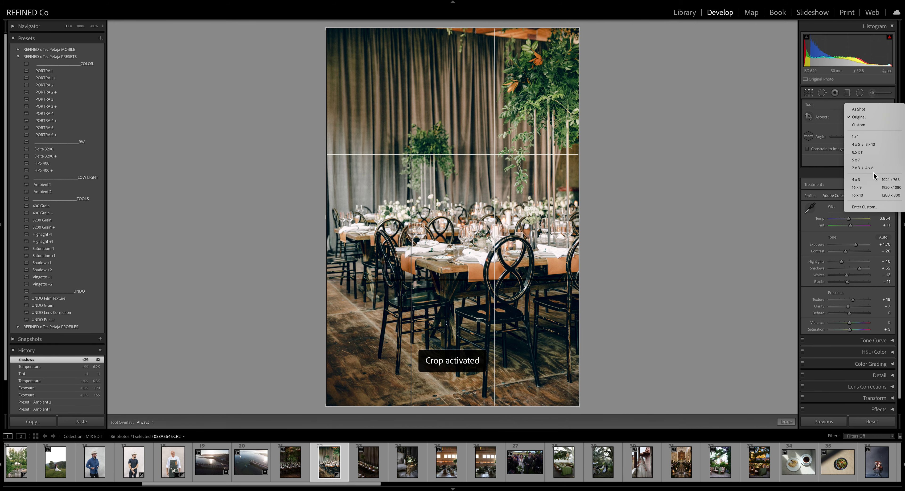
left_click(857, 179)
left_click_drag(556, 243, 556, 223)
left_click_drag(618, 221, 618, 225)
key("d")
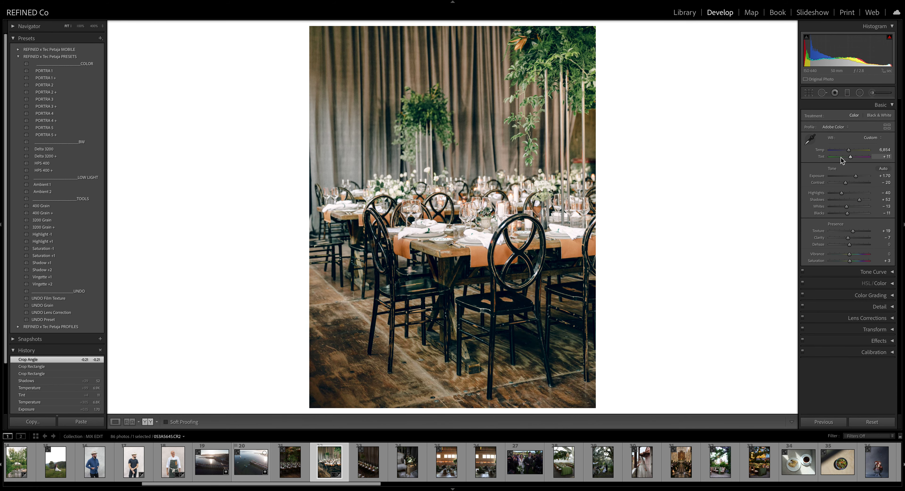
Step: Set the reception photo's temperature to 6,646 and show the before and after versions side by side
left_click_drag(849, 151, 848, 151)
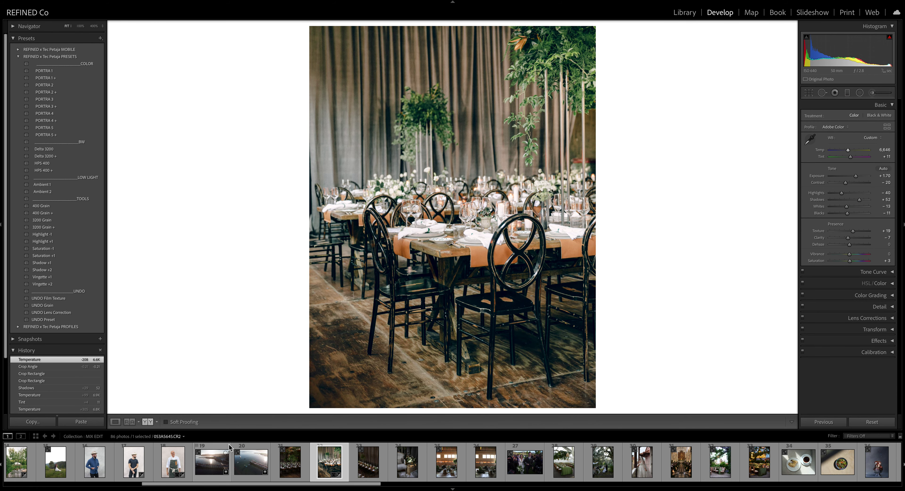
key("y")
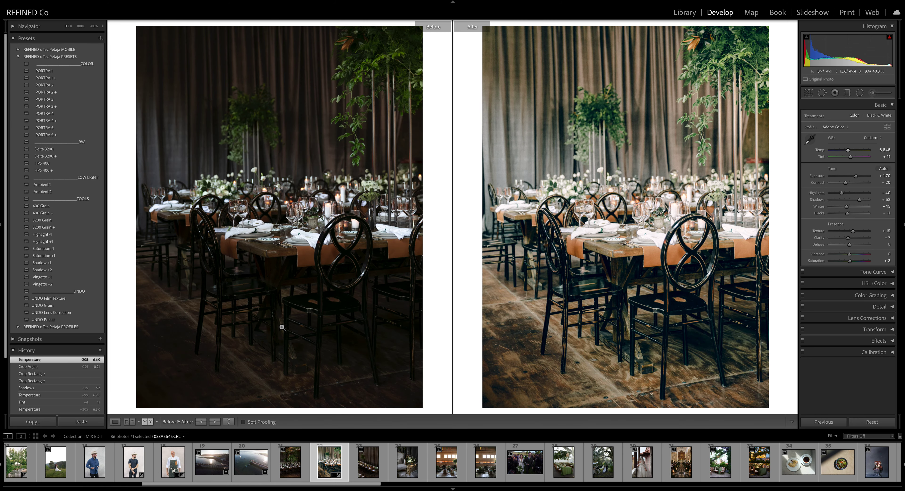
Step: Reset the reception photo's edits, apply the PORTRA 1 preset and set the exposure to +1.15
left_click(872, 422)
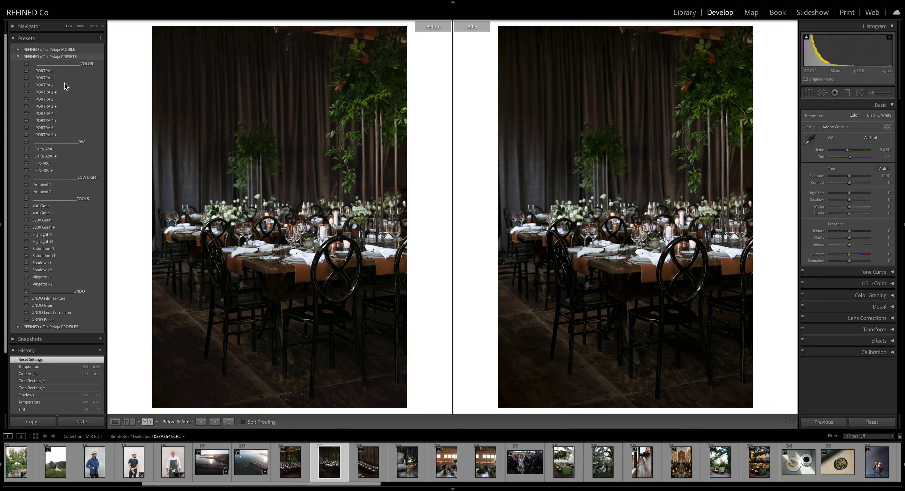
left_click(52, 72)
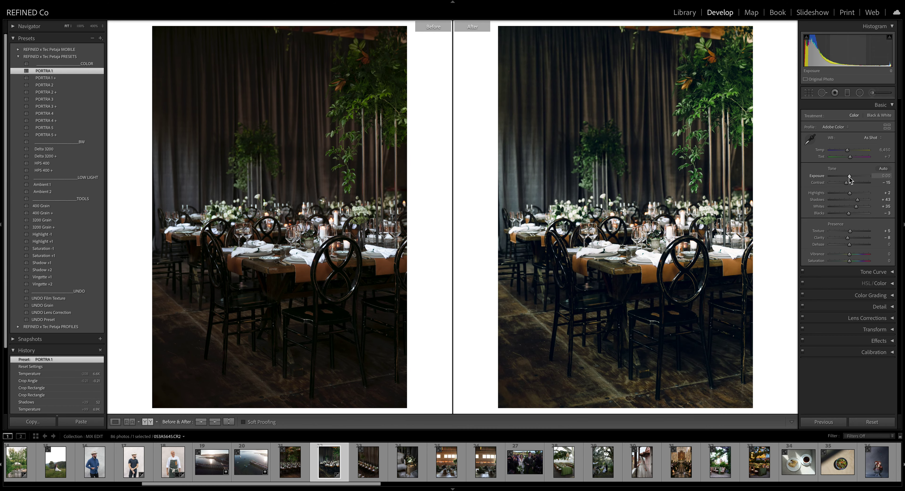
left_click_drag(850, 179, 854, 176)
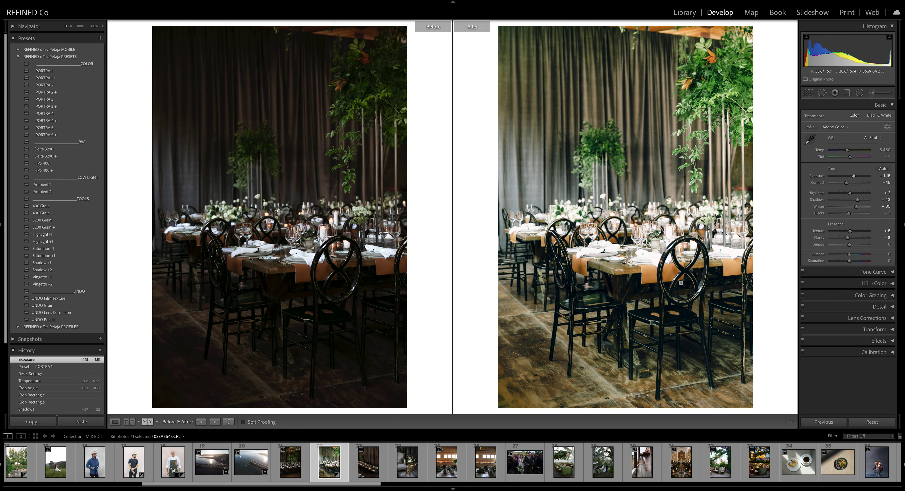
Step: Compare PORTRA 2, 3, 4 and 5 on the reception photo, keeping PORTRA 5 with exposure +1.40 and shadows +44
left_click(51, 84)
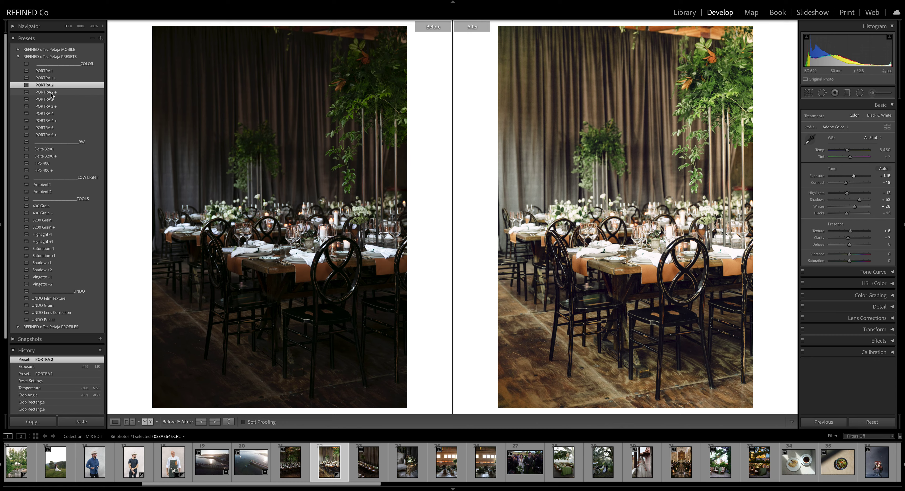
left_click(51, 99)
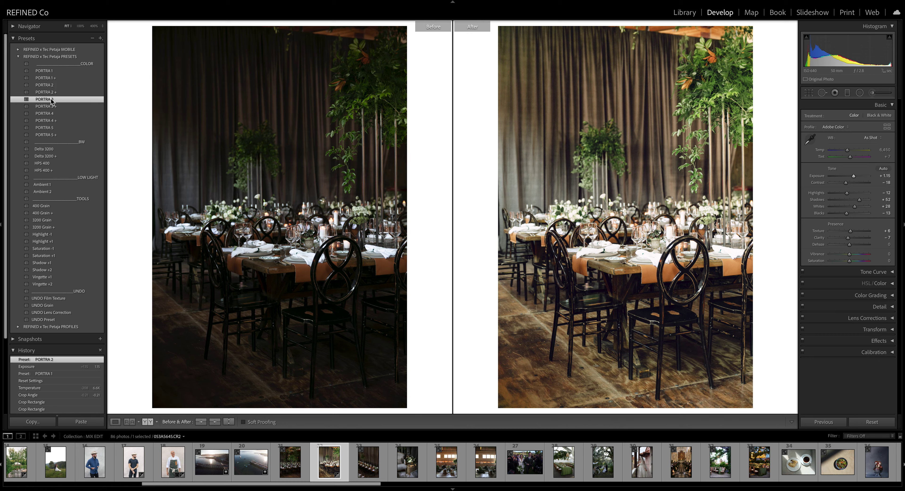
left_click(44, 113)
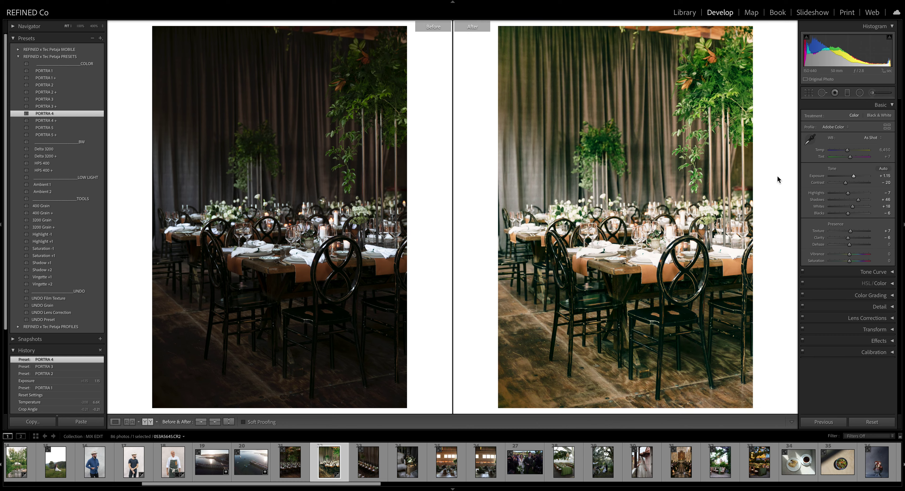
left_click(49, 128)
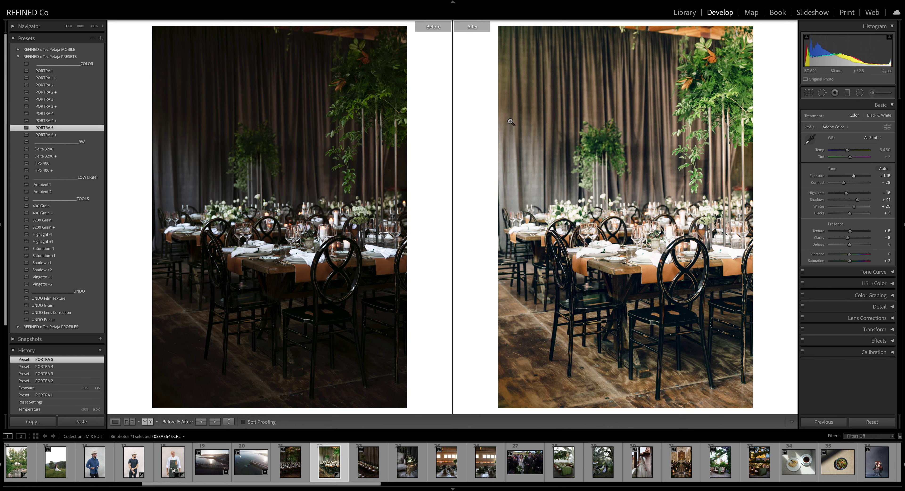
left_click_drag(854, 177, 858, 201)
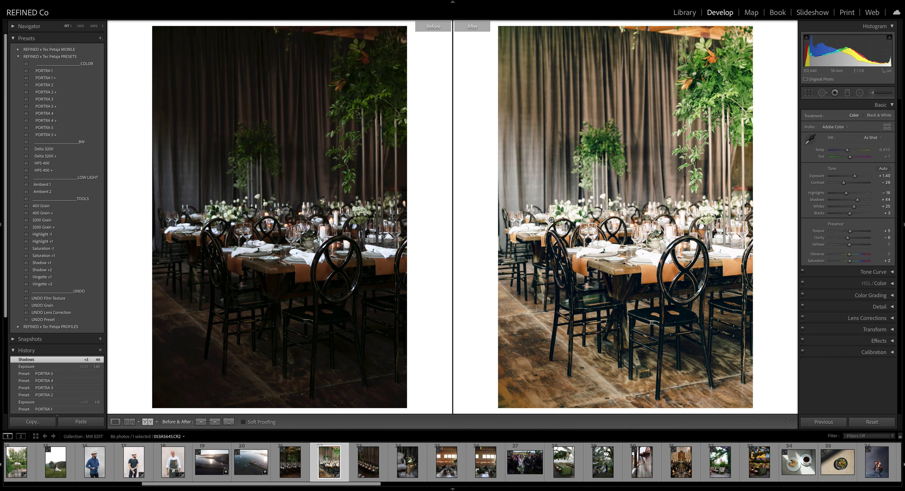
Step: Open the lounge photo with the lamp and candle shelf and compare Ambient 1 with Ambient 2, leaving Ambient 2 applied
scroll(487, 463, "down", 2)
scroll(487, 463, "down", 5)
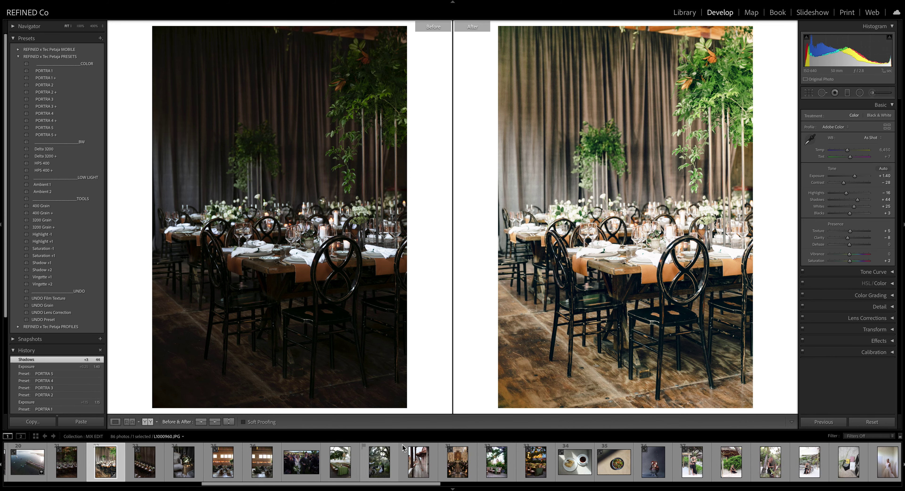
left_click(257, 471)
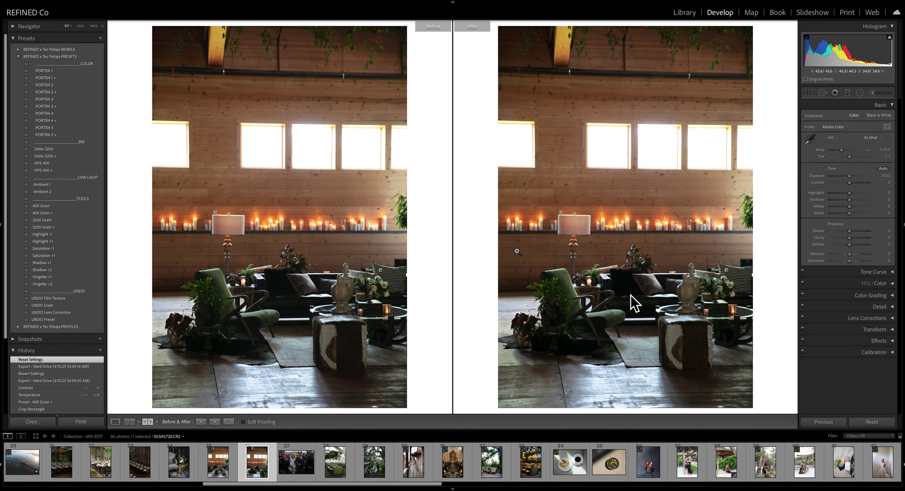
left_click(51, 188)
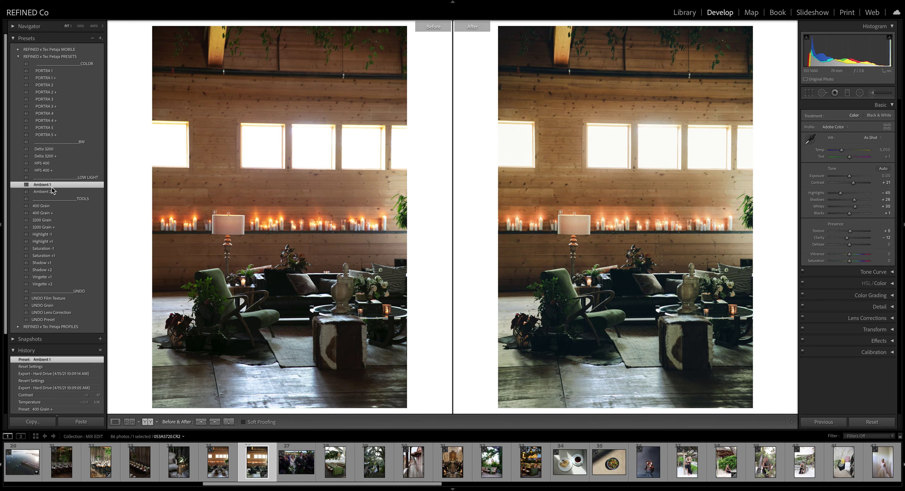
left_click(47, 193)
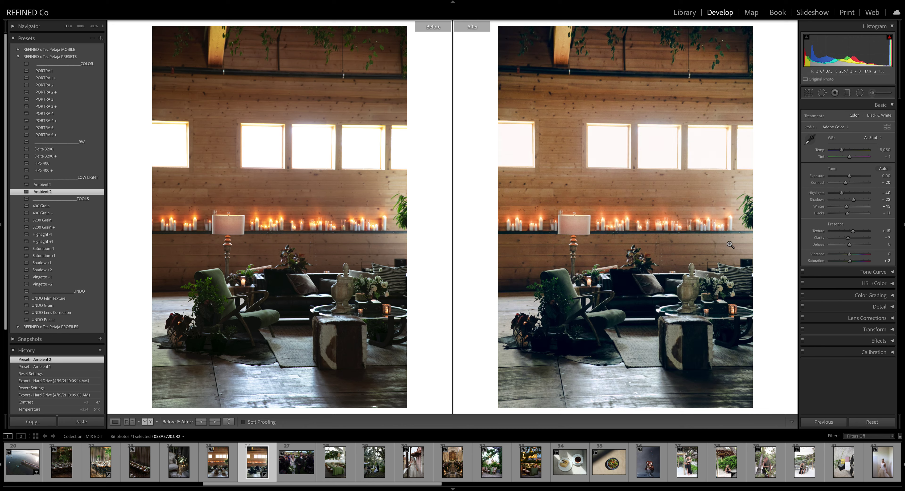
Step: Set the lounge photo's exposure to +0.60, temperature to 4,932 and tint to +7
left_click_drag(852, 179, 854, 179)
left_click_drag(842, 150, 852, 159)
Step: Crop the lounge photo to a 4 x 3 aspect ratio, straighten it slightly and show before and after side by side
left_click(809, 93)
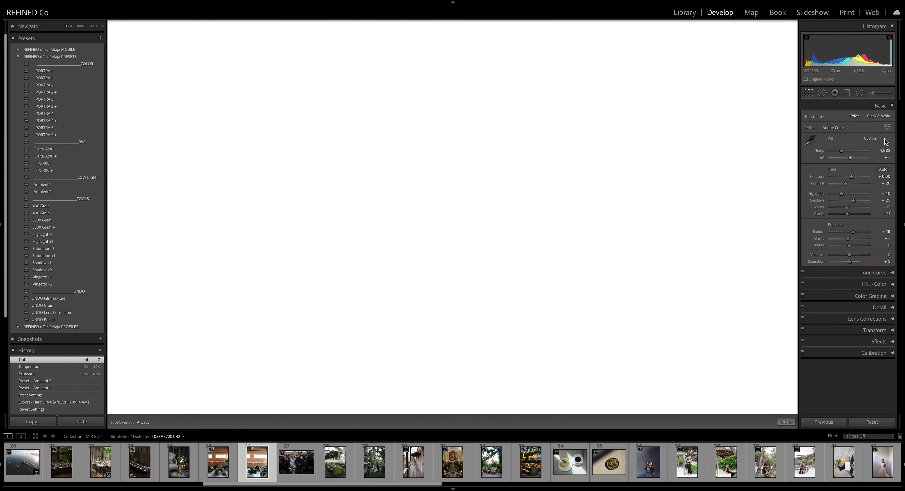
left_click(871, 117)
left_click(857, 180)
left_click_drag(358, 65, 334, 59)
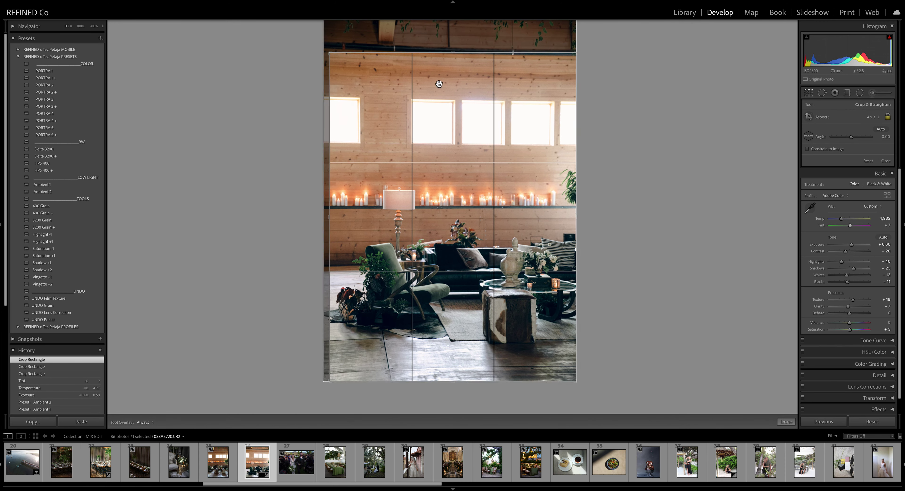
left_click_drag(576, 53, 627, 126)
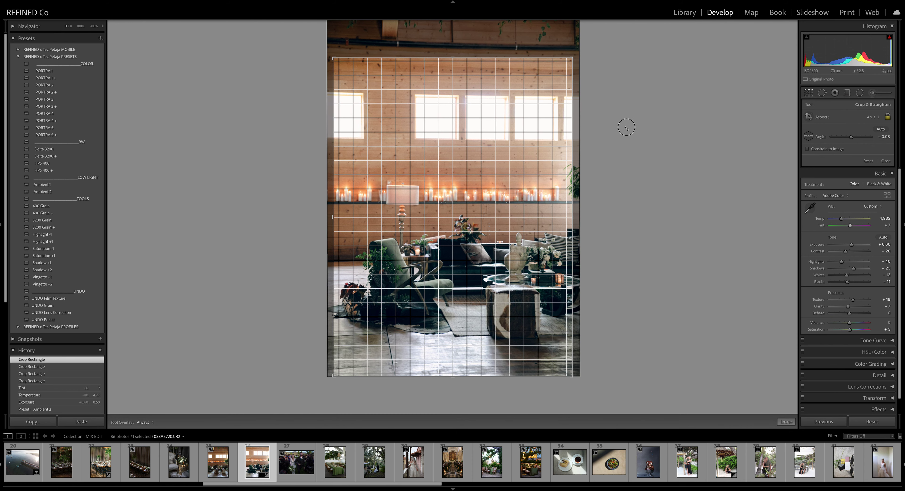
key("d")
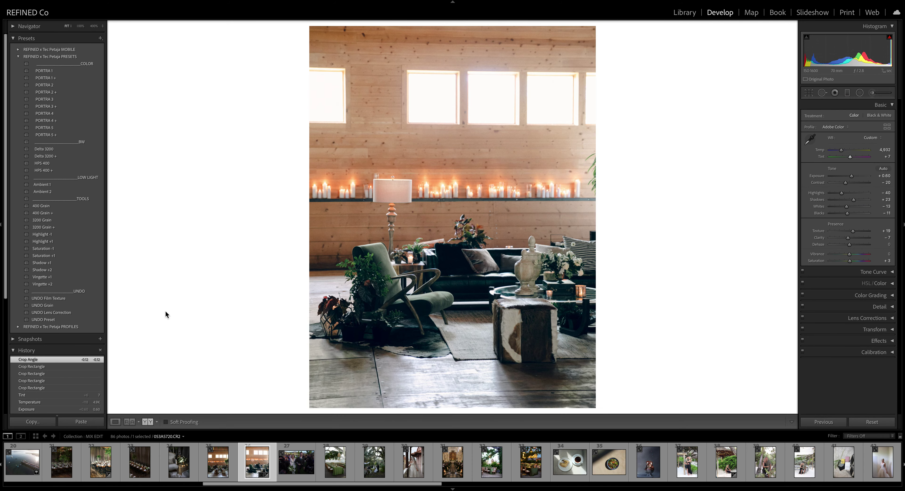
key("y")
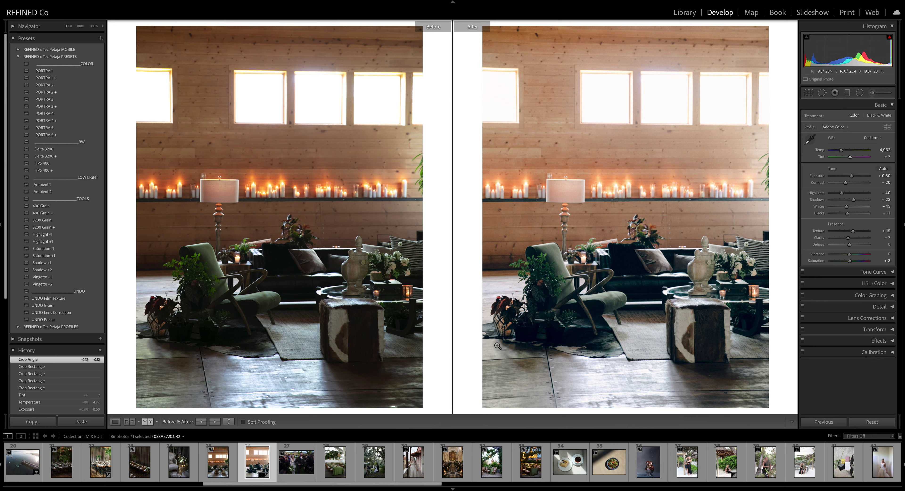
Step: Open the ice cream sundae photo, straighten it by 2.05 degrees and tighten the crop in the original aspect ratio
scroll(559, 469, "down", 6)
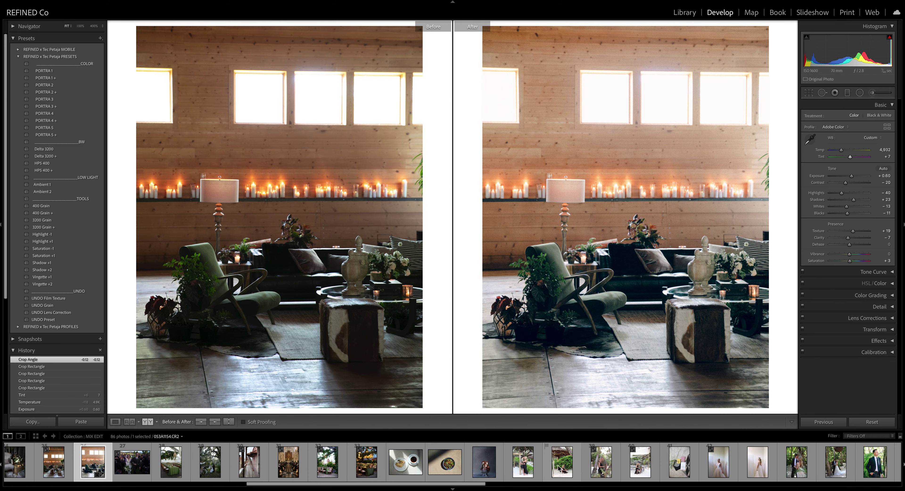
left_click(384, 468)
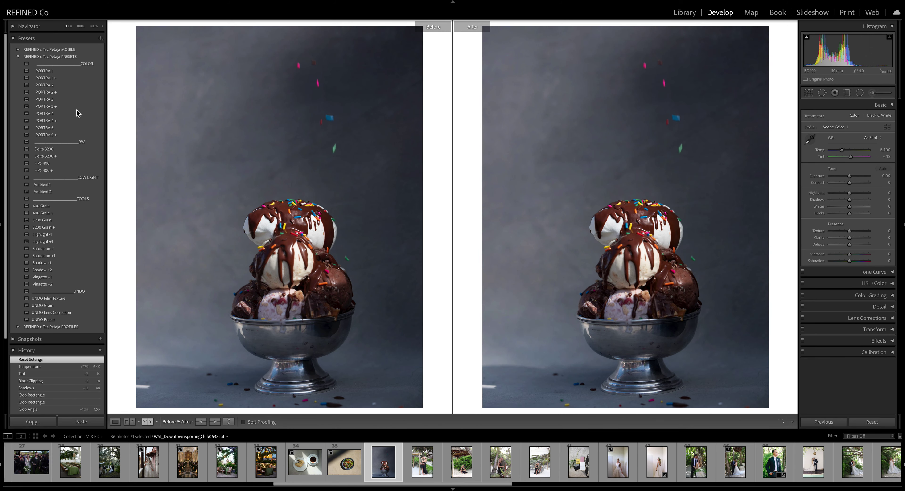
left_click(810, 93)
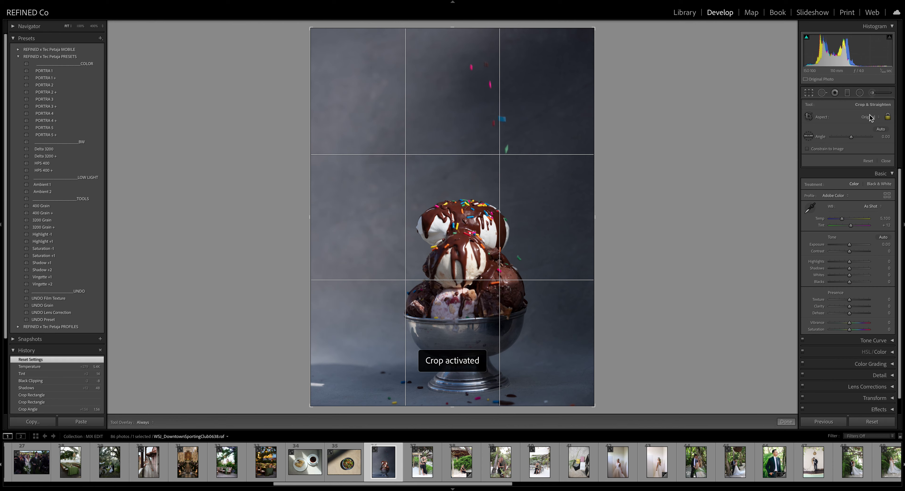
left_click(873, 117)
left_click(689, 144)
left_click_drag(689, 144, 689, 153)
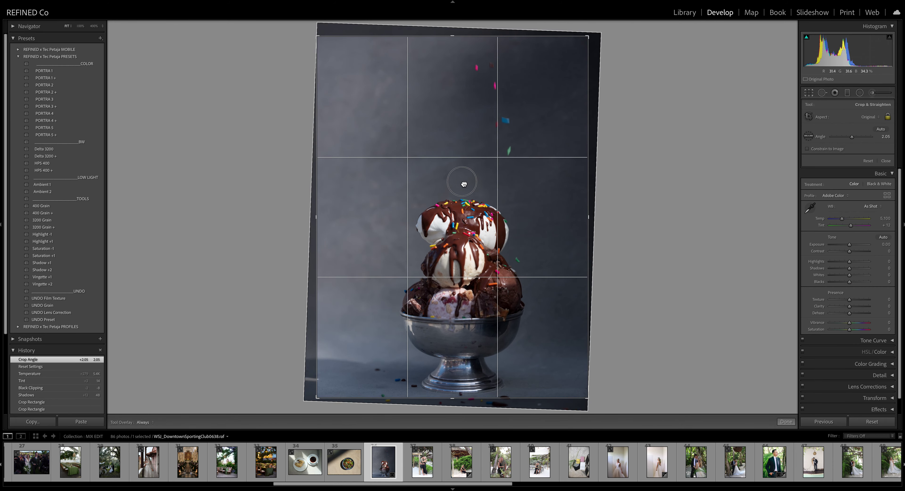
left_click_drag(317, 31, 321, 53)
key("d")
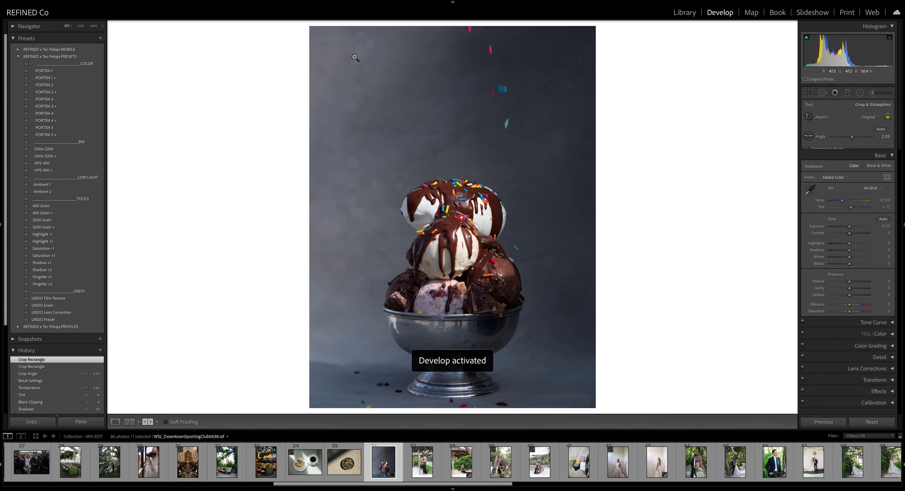
Step: Compare the PORTRA presets from 1 through 5+ on the sundae photo, leaving PORTRA 4+ applied
left_click(55, 72)
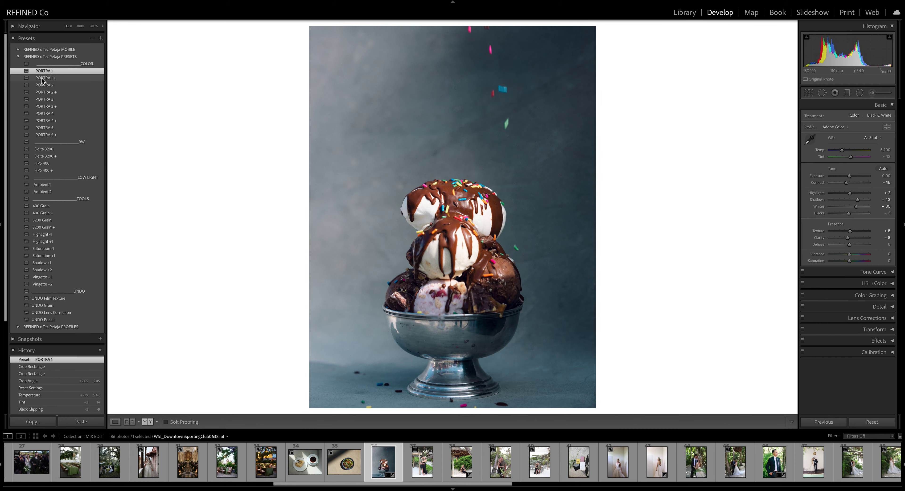
left_click(51, 78)
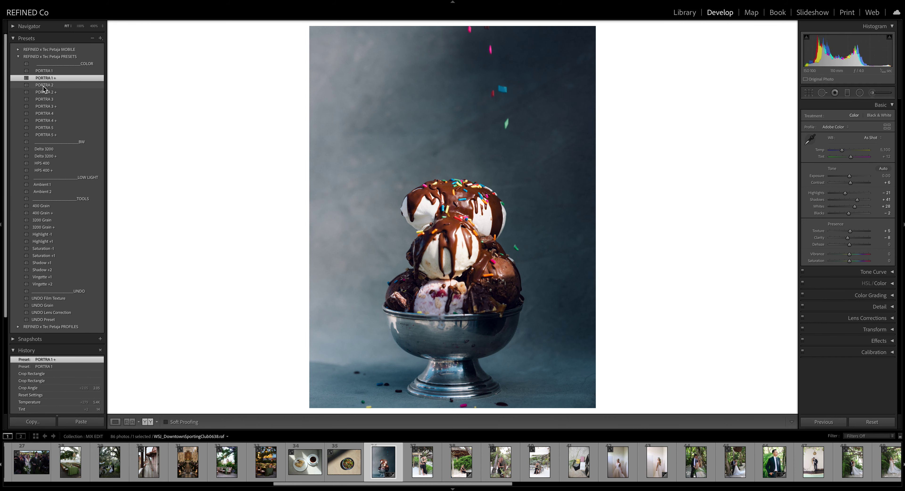
left_click(52, 86)
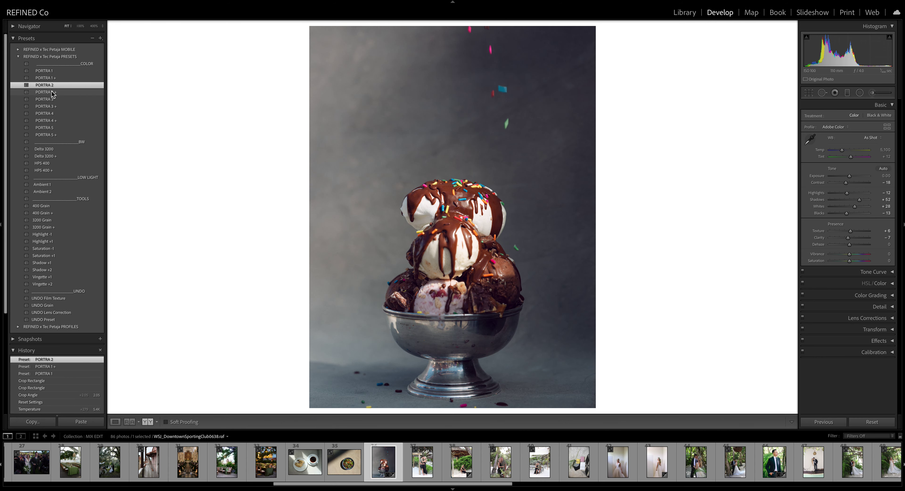
left_click(52, 92)
left_click(52, 100)
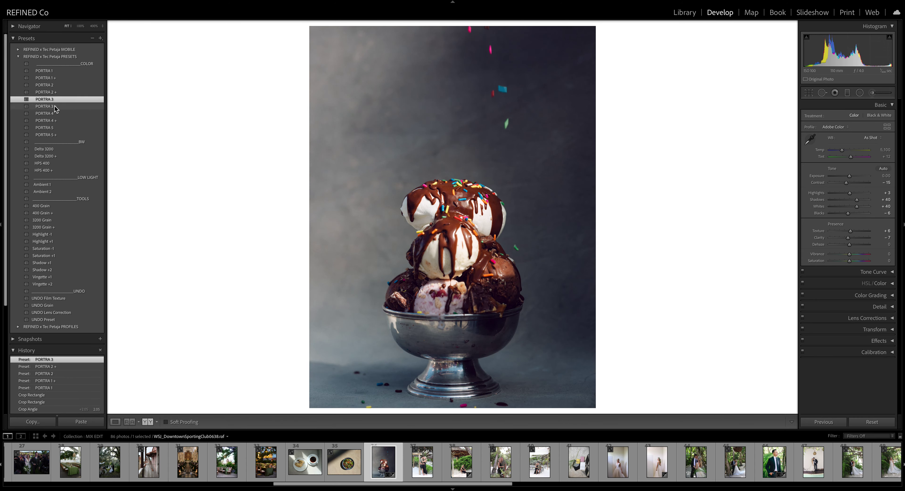
left_click(55, 107)
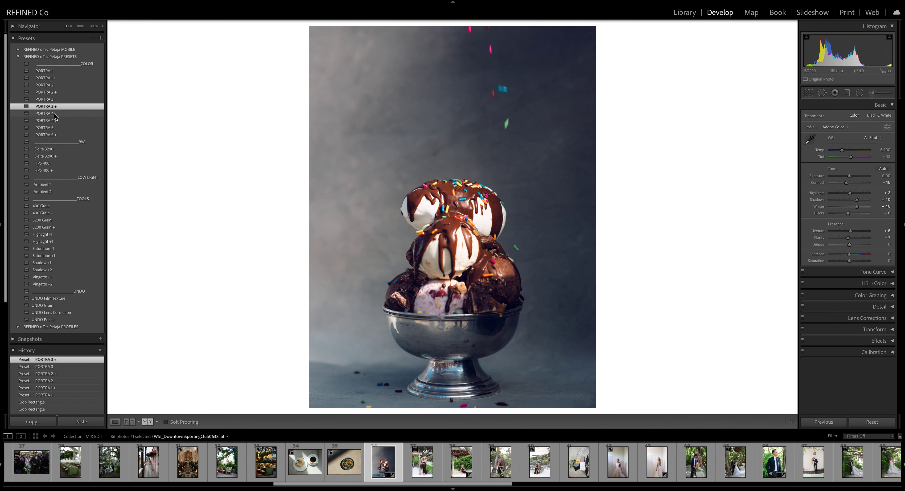
left_click(54, 114)
left_click(56, 121)
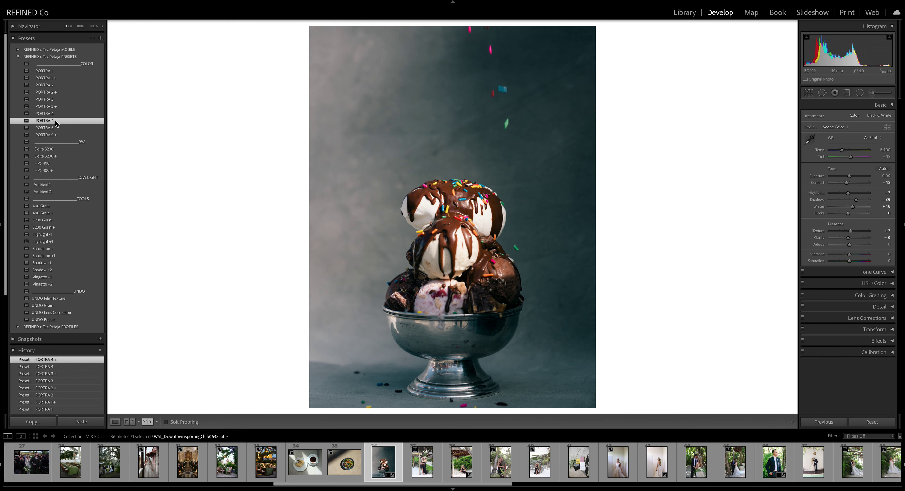
left_click(55, 128)
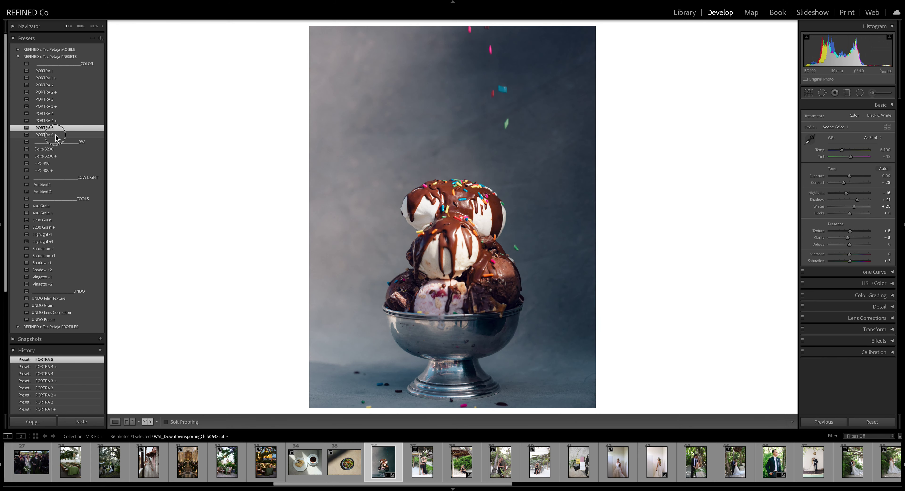
left_click(56, 135)
left_click(61, 121)
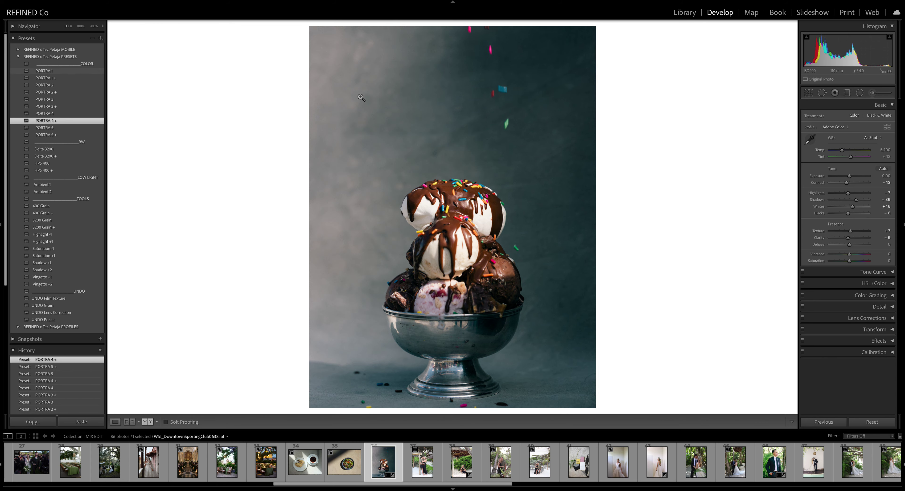
Step: Set the sundae's temperature to 5,392, tint +7, exposure +0.30, highlights -19, shadows +72 and blacks -31, and show before and after side by side
left_click_drag(843, 150, 843, 151)
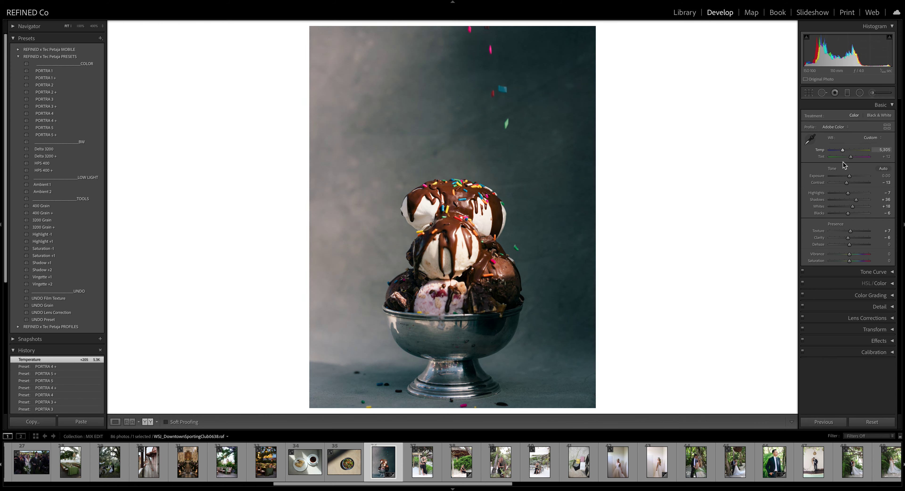
left_click_drag(849, 177, 850, 180)
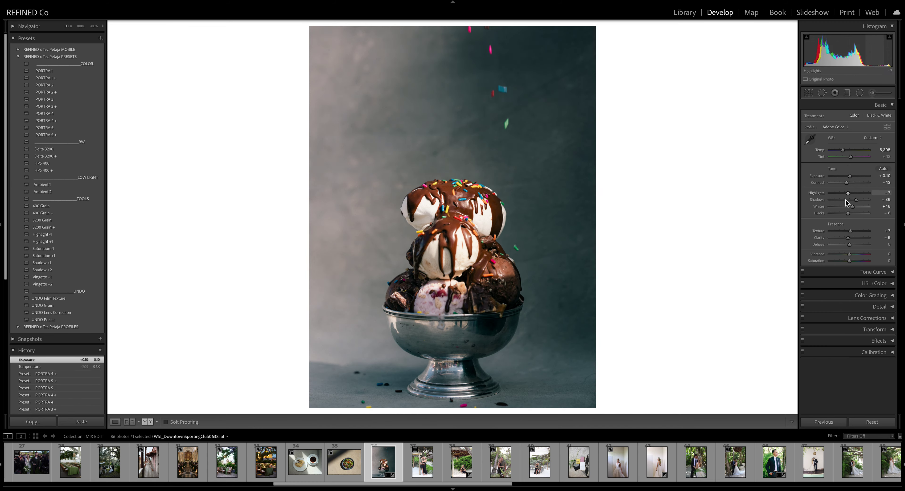
left_click_drag(849, 214, 843, 152)
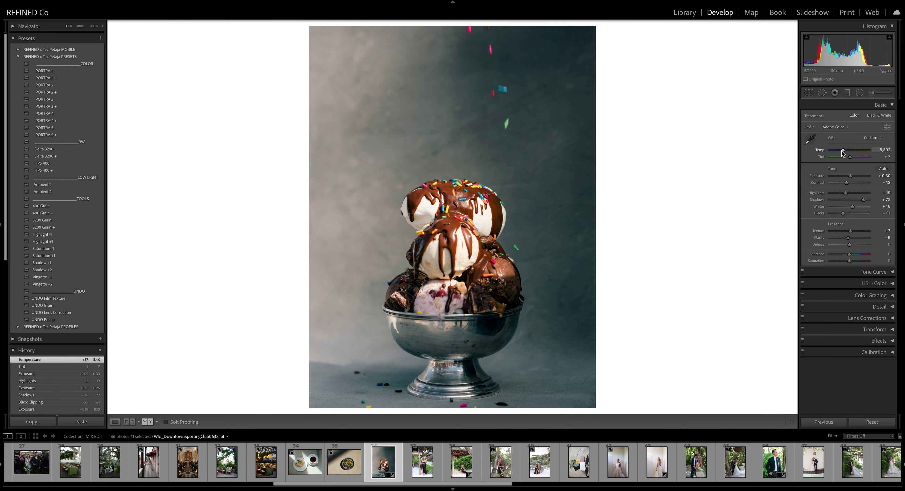
left_click(148, 422)
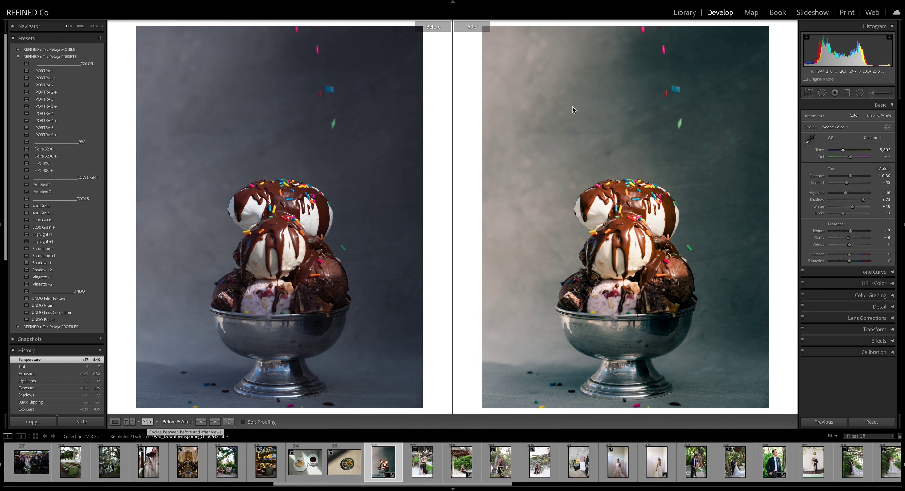
scroll(387, 464, "down", 5)
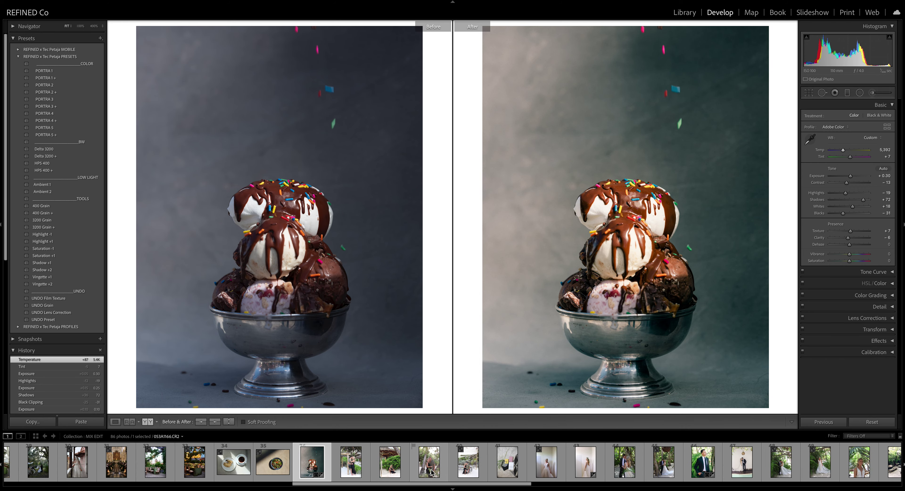
Step: Open the photo of the bride standing alone by the wall, crop it to a 4 x 3 aspect ratio and straighten it by 0.23 degrees
scroll(387, 460, "down", 2)
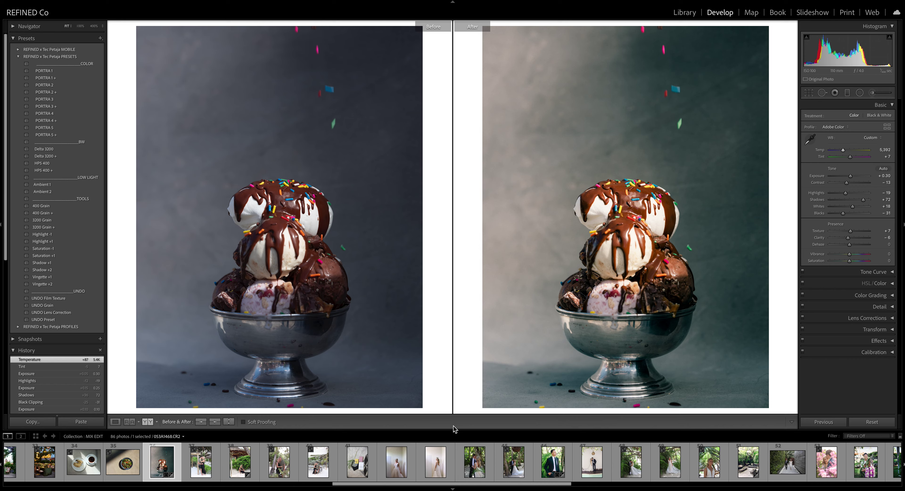
left_click(426, 472)
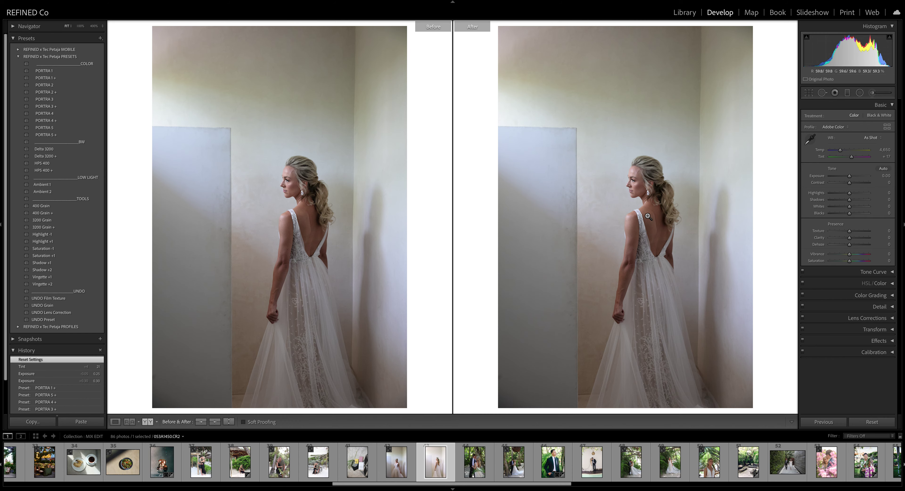
left_click(809, 93)
left_click(868, 117)
left_click(857, 180)
left_click_drag(642, 149, 644, 154)
key("d")
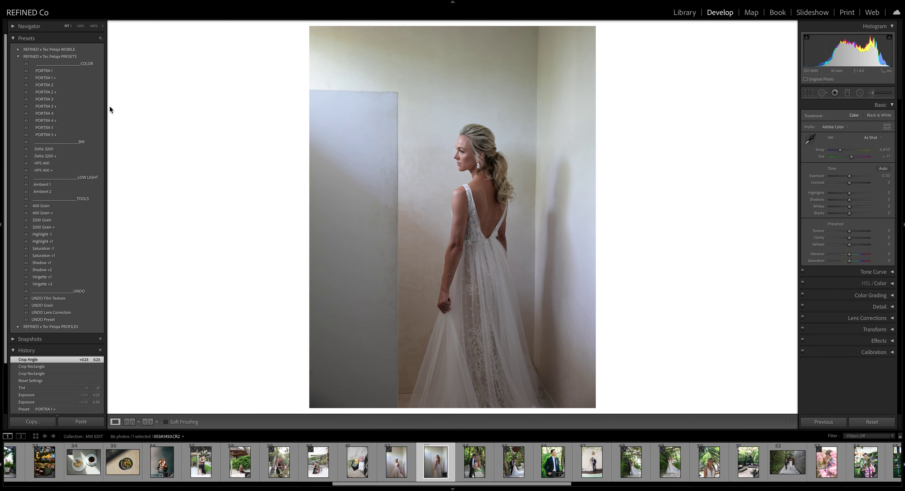
Step: Compare the PORTRA presets from 1 through 5+ on the bride photo, leaving PORTRA 5+ applied
left_click(49, 70)
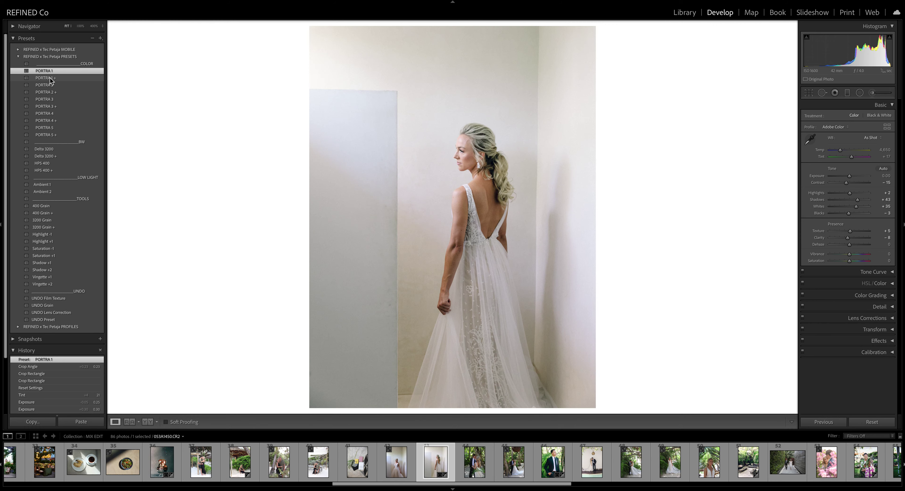
left_click(51, 81)
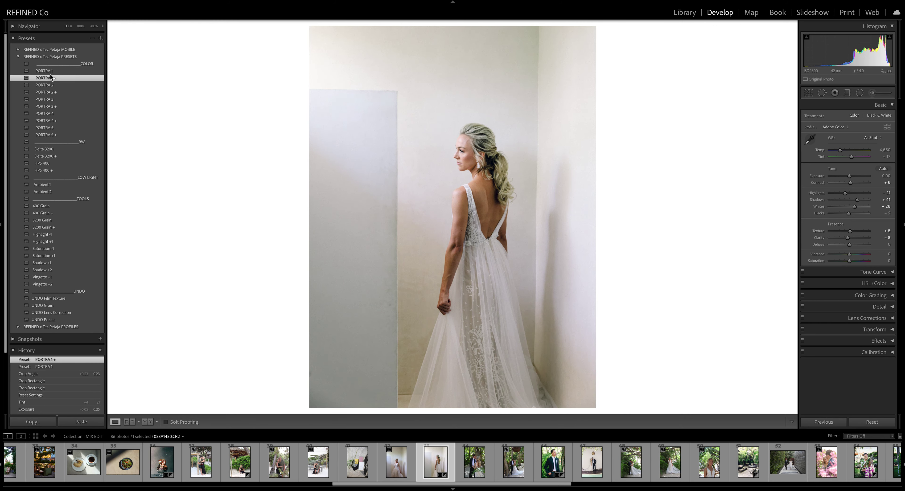
left_click(48, 85)
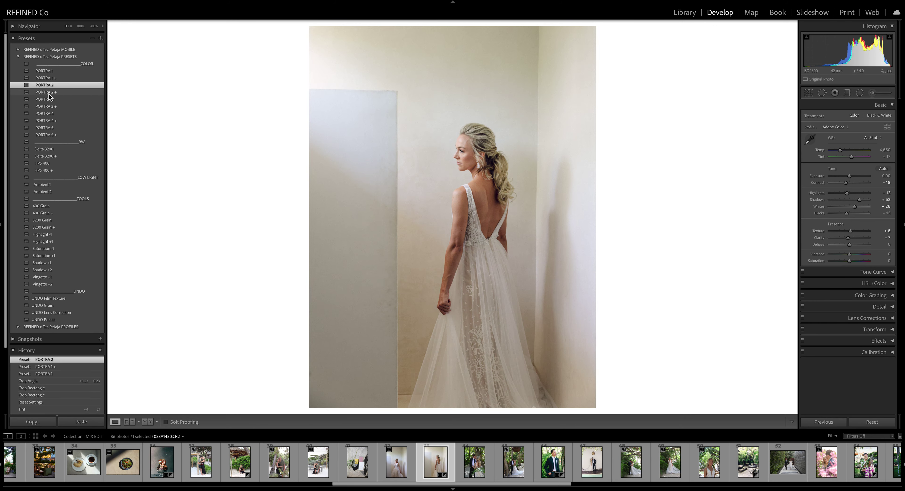
left_click(49, 94)
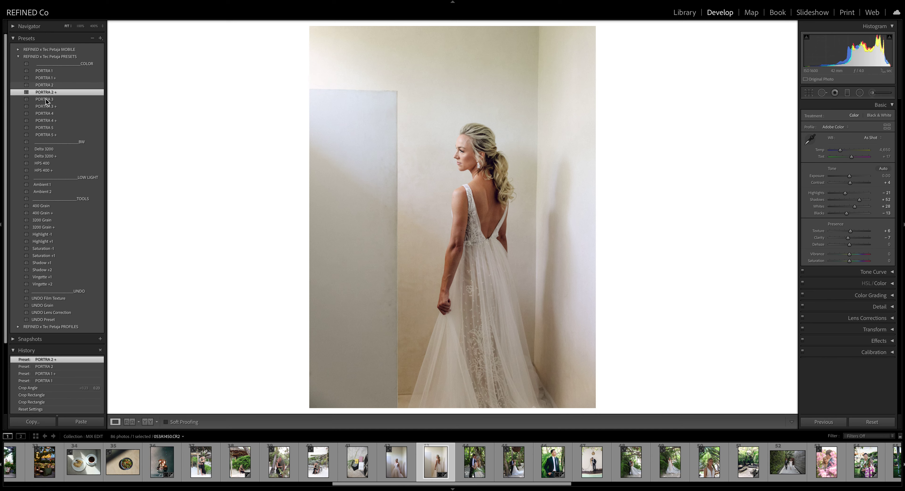
left_click(51, 101)
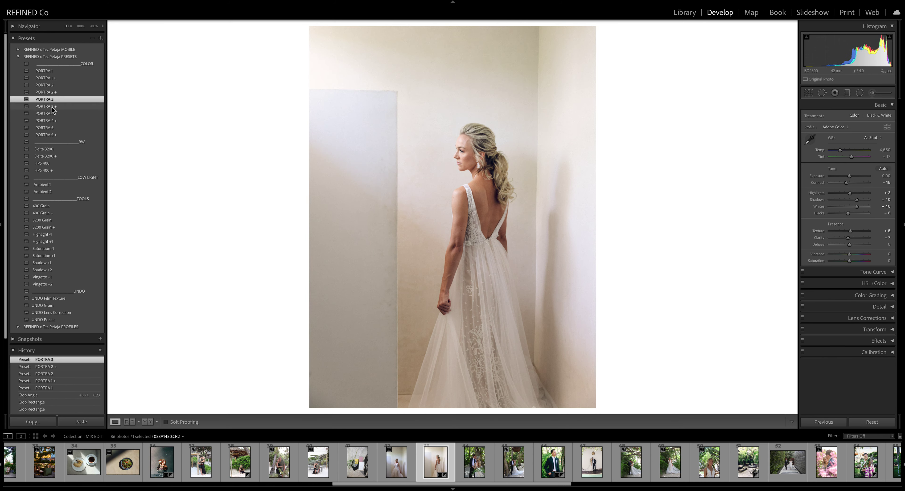
left_click(53, 108)
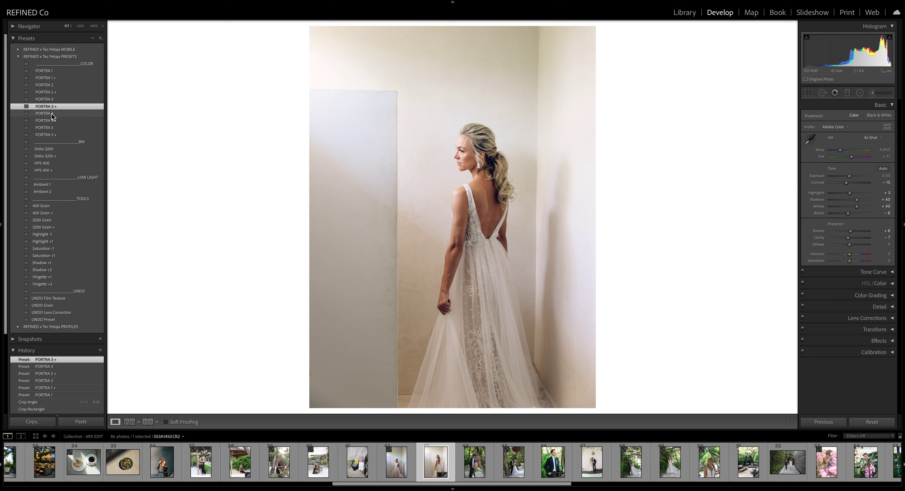
left_click(52, 113)
left_click(52, 120)
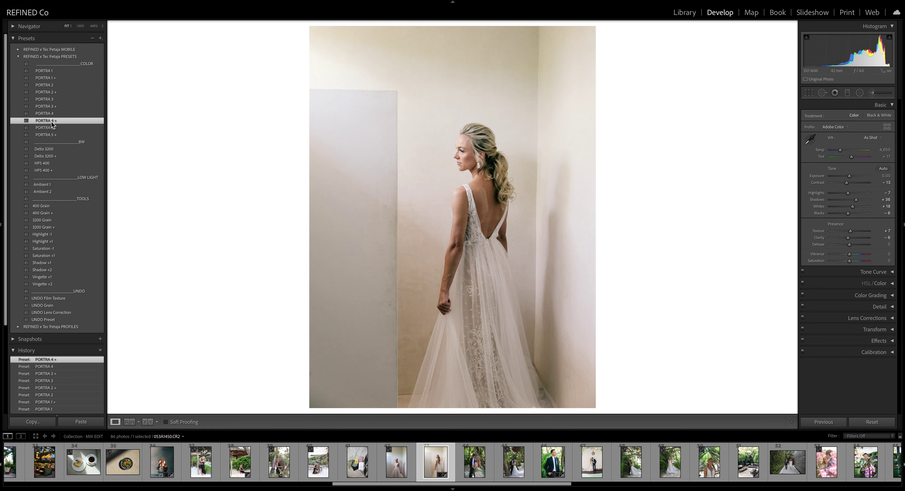
left_click(51, 128)
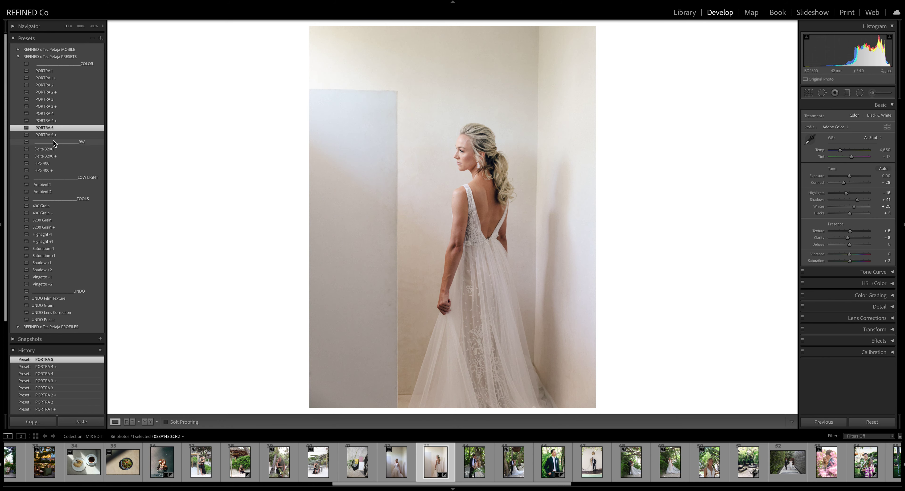
left_click(55, 136)
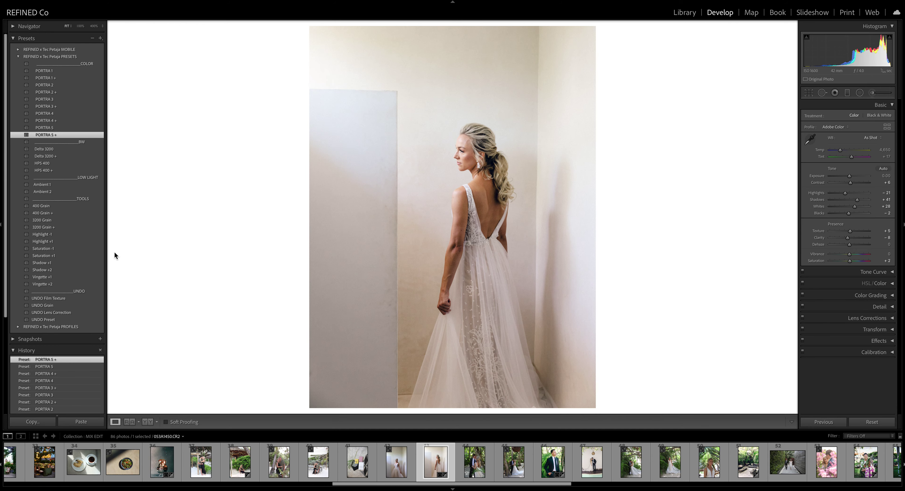
Step: Apply Saturation +1, set exposure +0.25, shadows +44, blacks -7 and temperature 4,470, and show the bride photo's before and after side by side
left_click(55, 255)
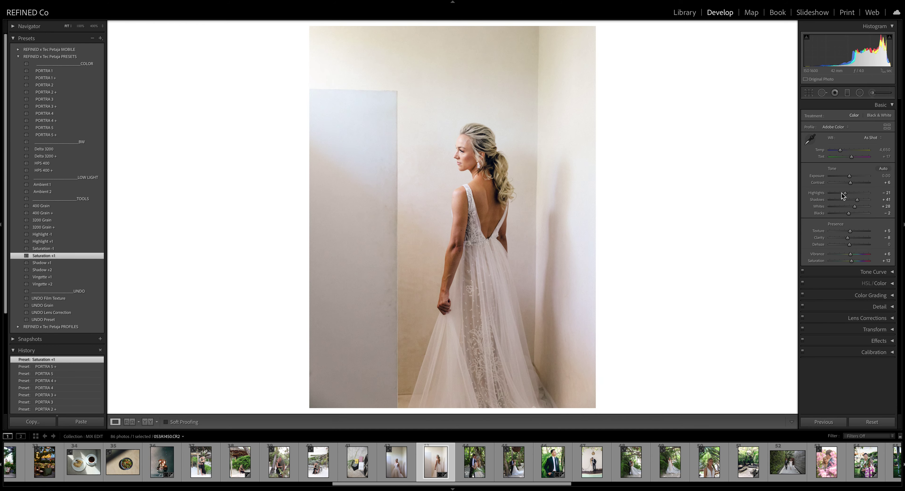
left_click_drag(849, 177, 852, 179)
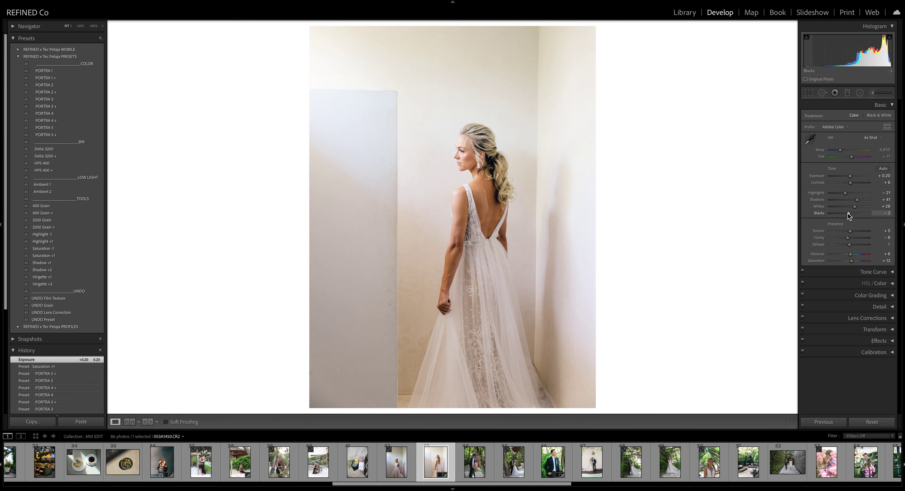
left_click_drag(849, 214, 841, 151)
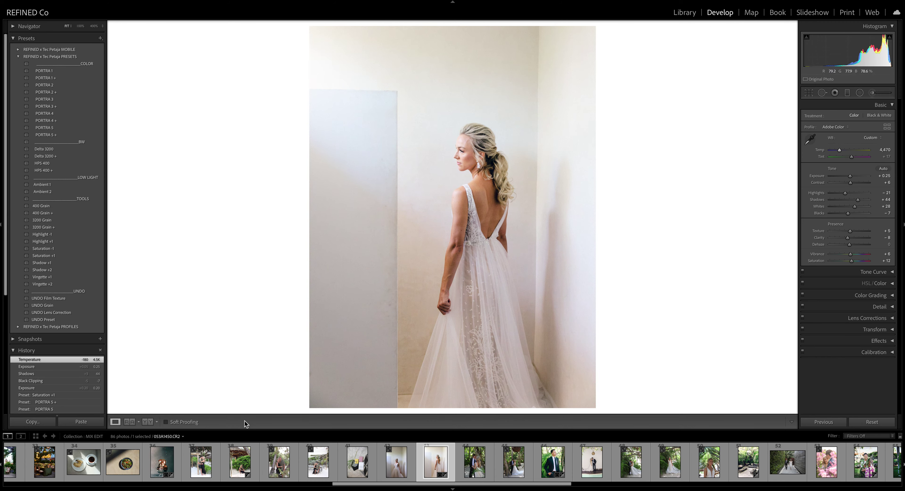
key("y")
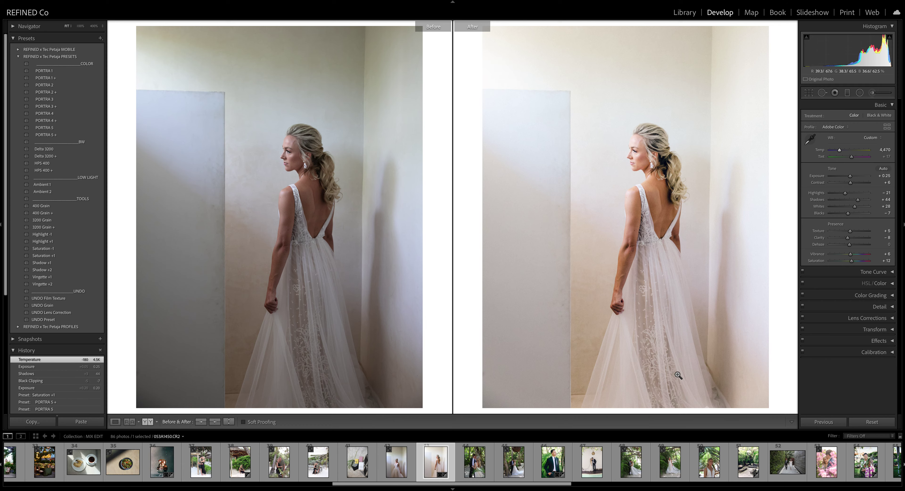
Step: Open the photo of the kissing couple among the palms, crop it to a 4 x 3 aspect ratio and straighten it slightly
scroll(397, 468, "down", 2)
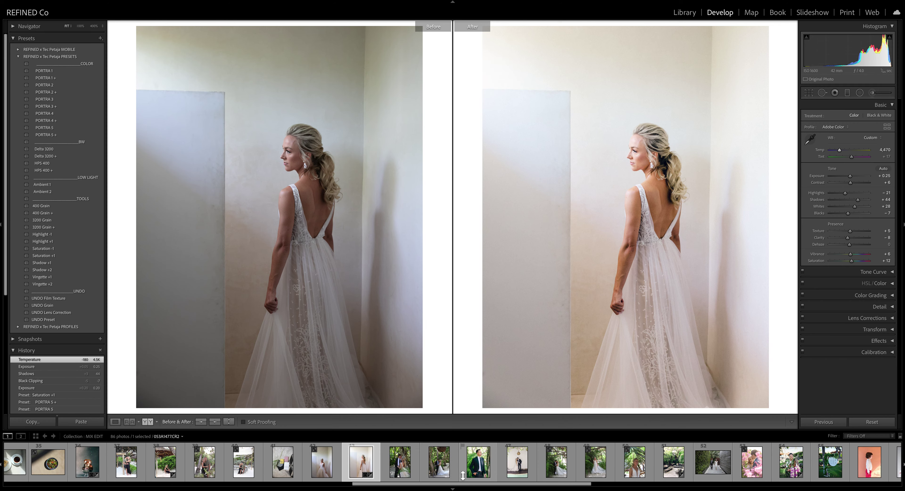
left_click(395, 472)
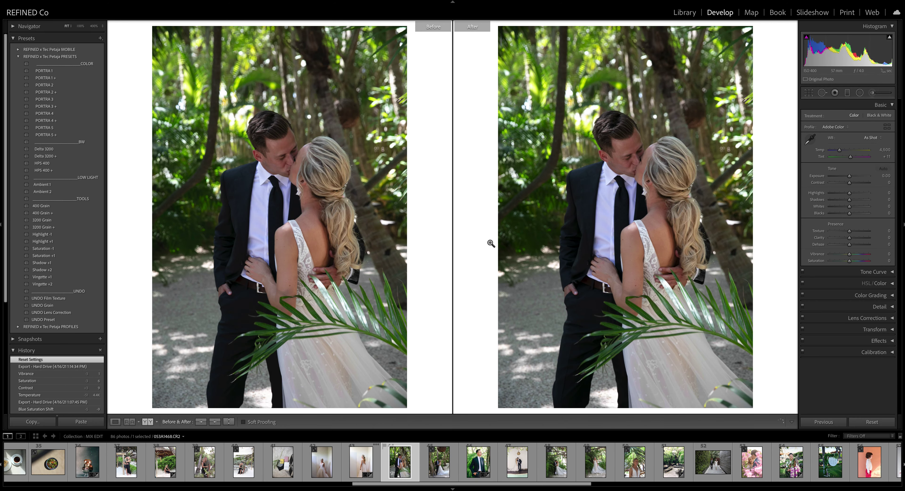
left_click(809, 93)
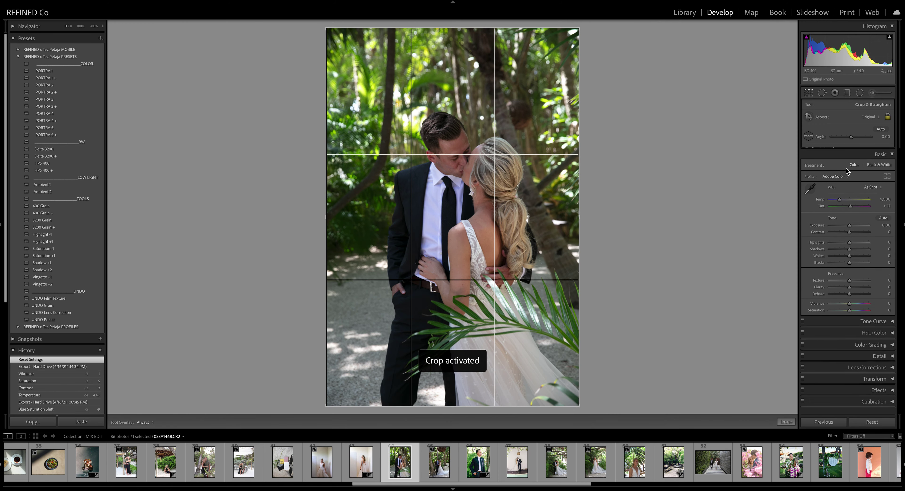
left_click(876, 120)
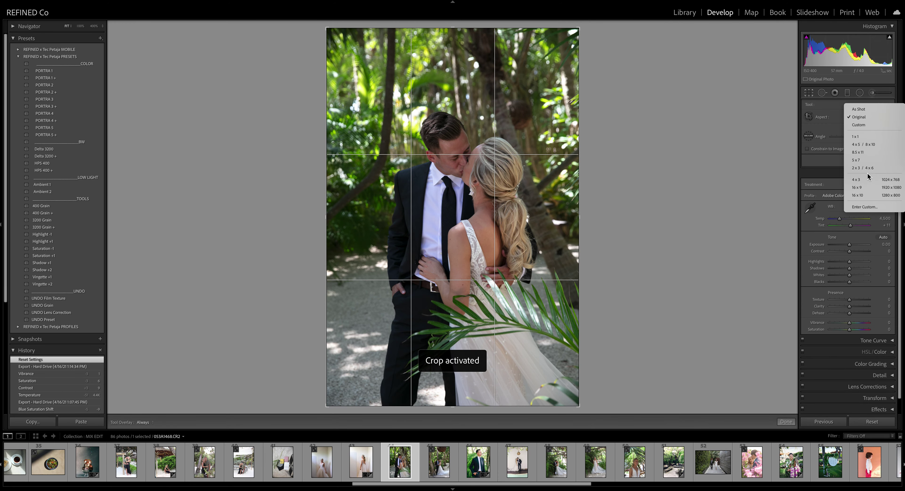
left_click(863, 183)
left_click_drag(632, 212, 633, 220)
left_click_drag(480, 243, 480, 217)
key("d")
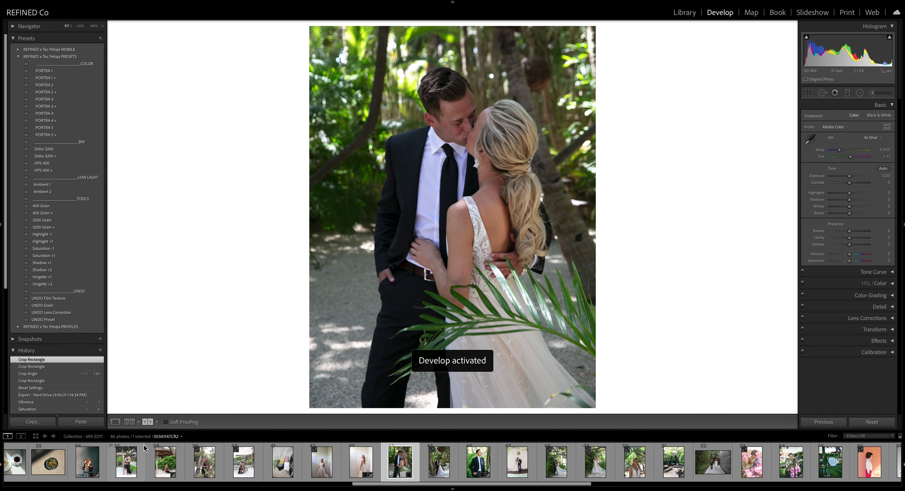
Step: Apply PORTRA 1 to the couple photo and warm its temperature to 4,805
left_click(51, 72)
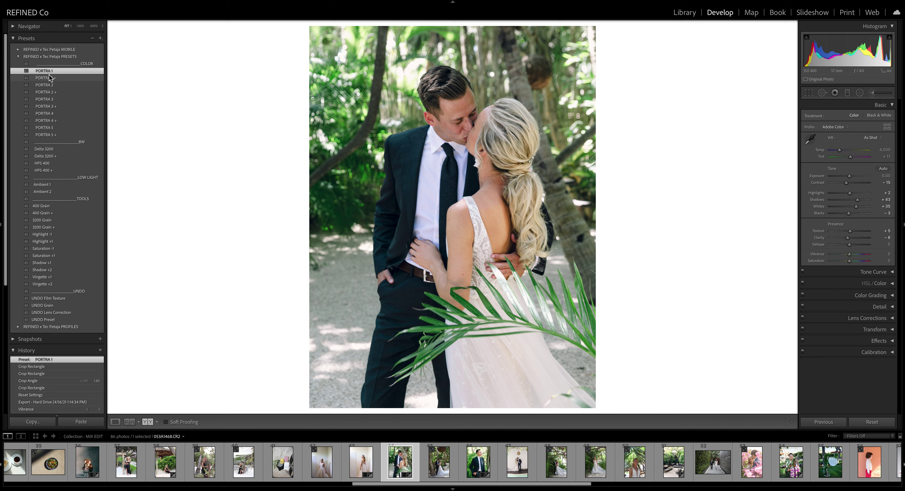
left_click_drag(839, 150, 842, 152)
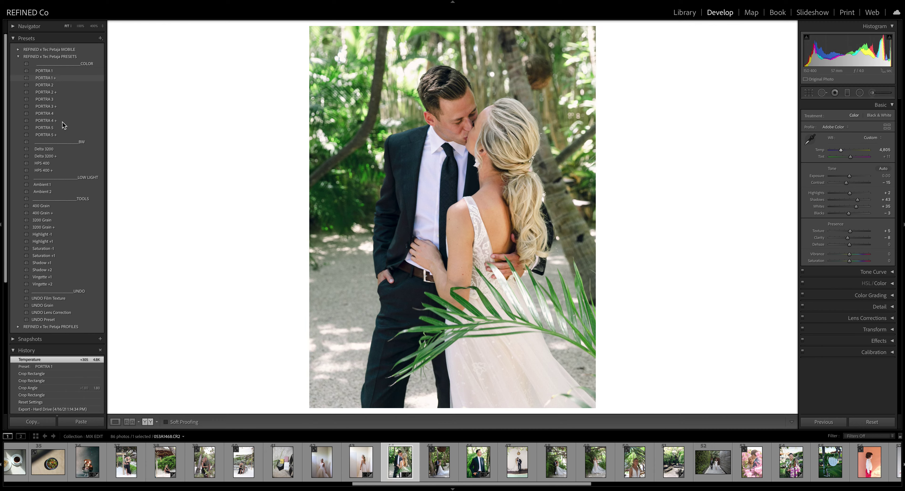
left_click(49, 73)
Step: Compare the PORTRA presets from 1+ through 5+ on the couple photo
left_click(50, 78)
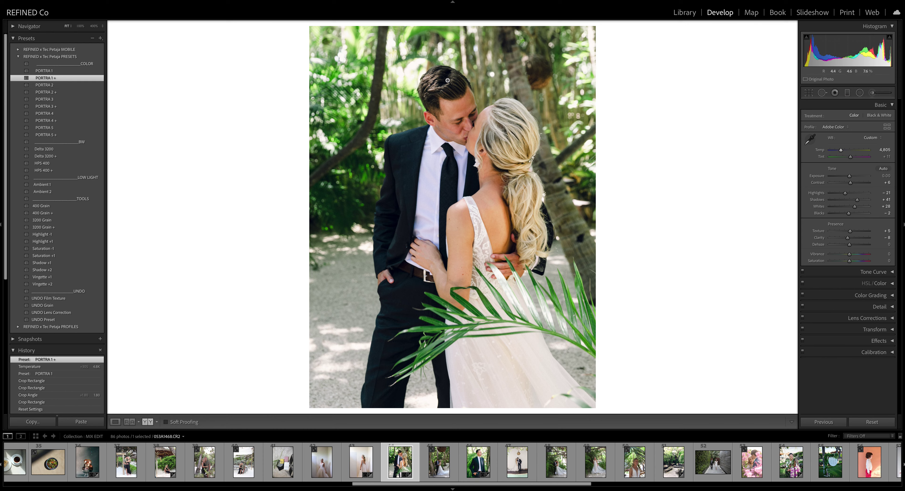
left_click(48, 85)
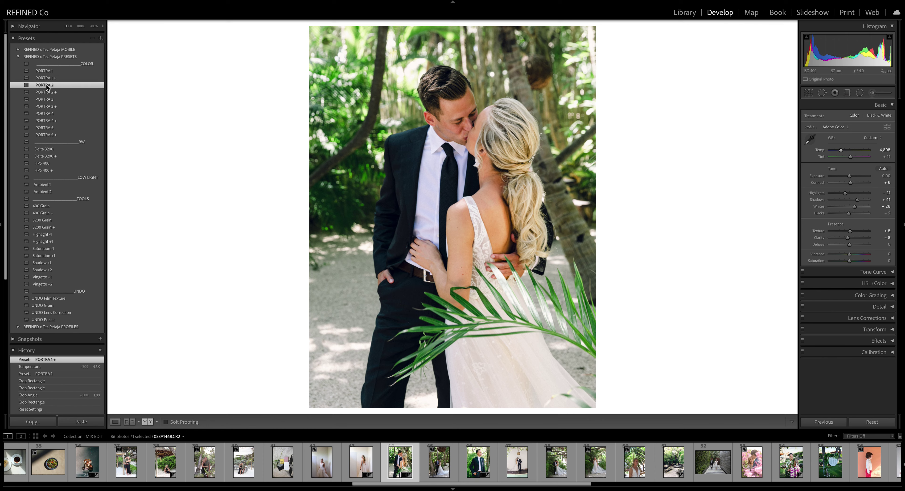
left_click(49, 93)
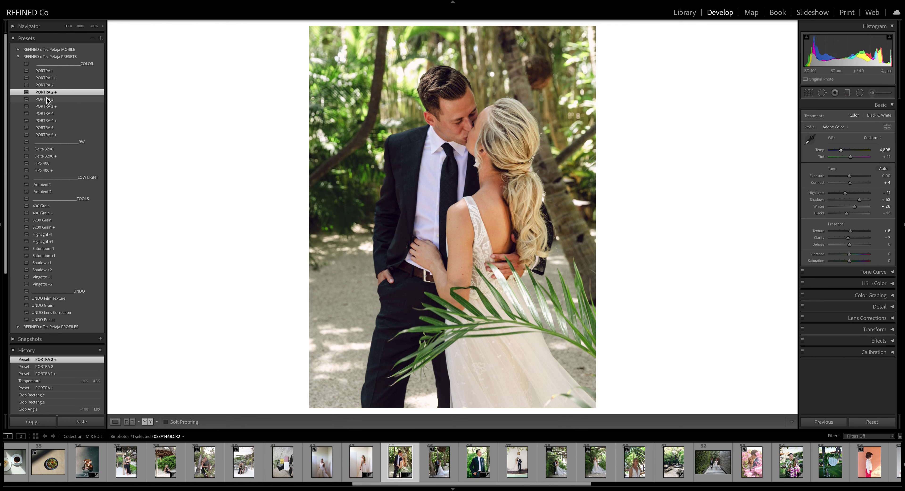
left_click(47, 99)
left_click(46, 109)
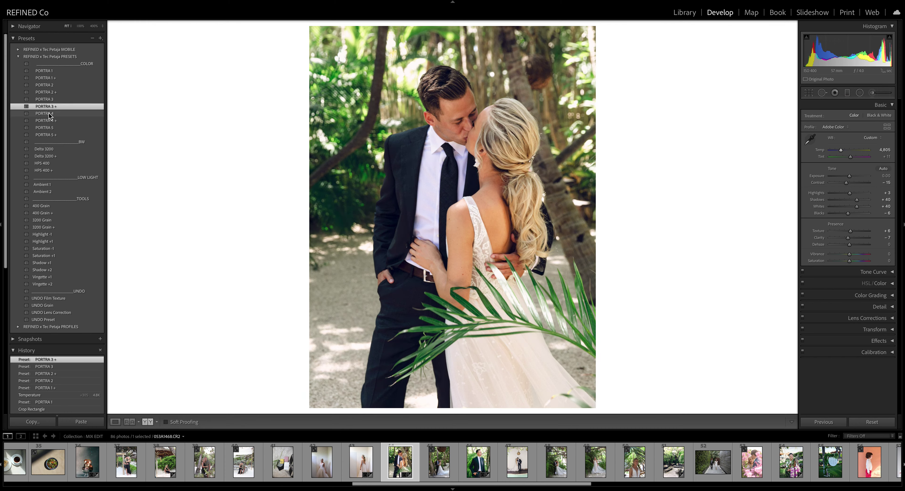
left_click(49, 114)
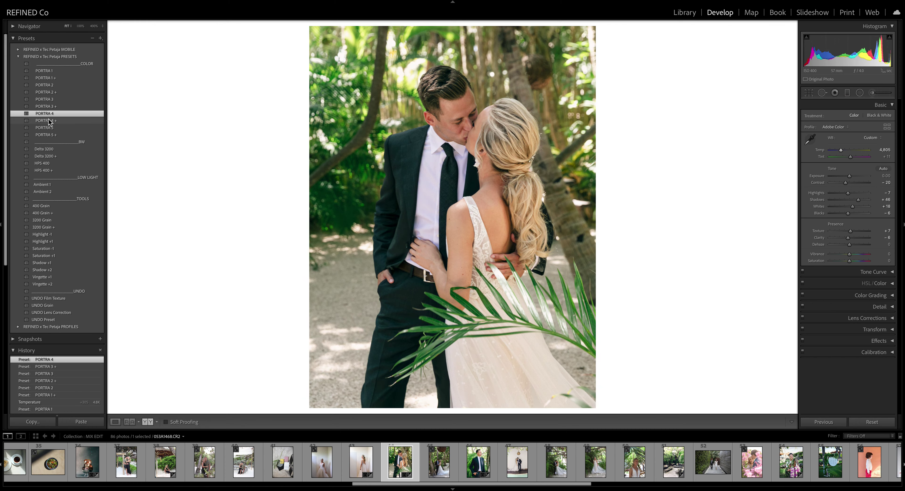
left_click(50, 121)
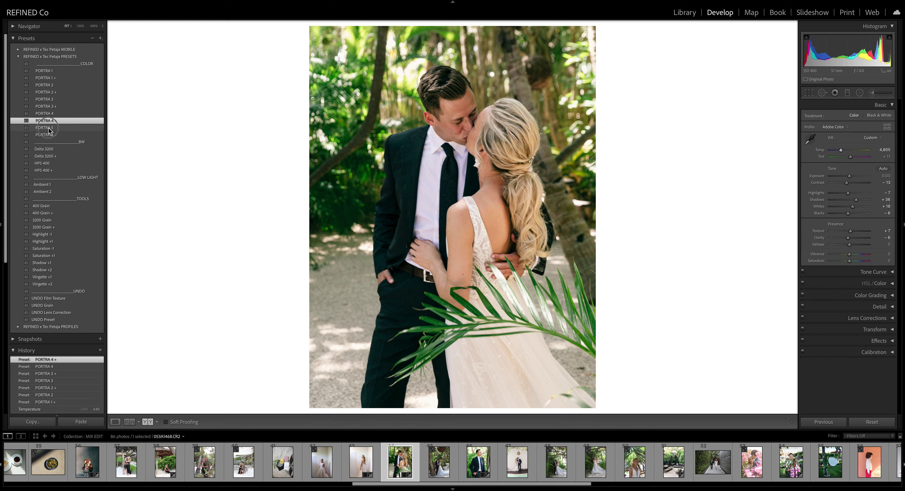
left_click(50, 129)
left_click(50, 135)
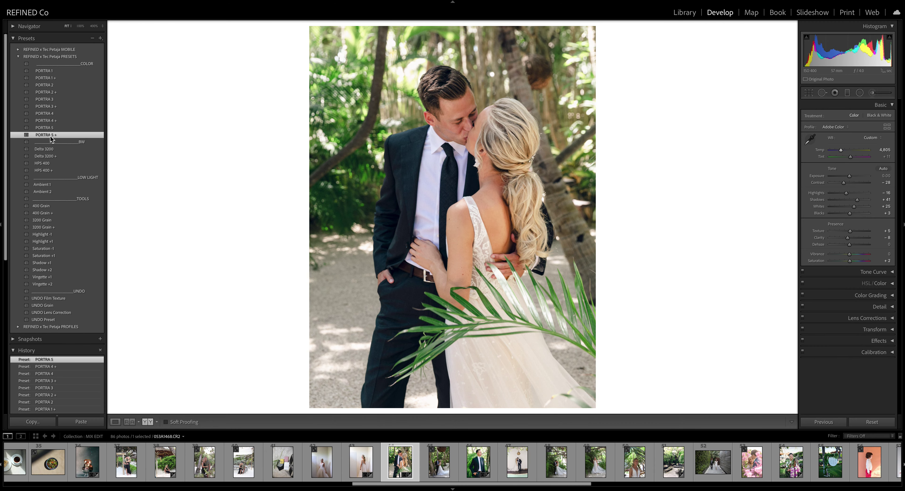
Step: Compare PORTRA 2, 2+, 5 and 5+ again on the couple photo, leaving PORTRA 5 applied
left_click(47, 129)
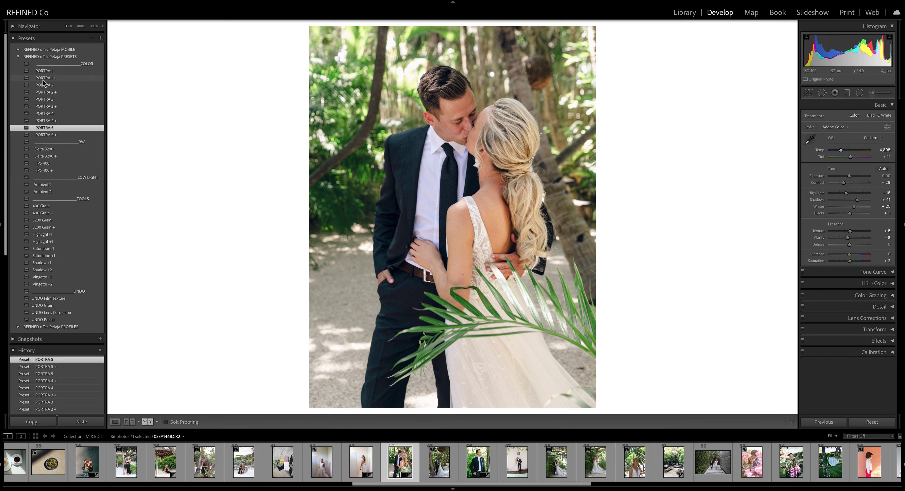
left_click(48, 86)
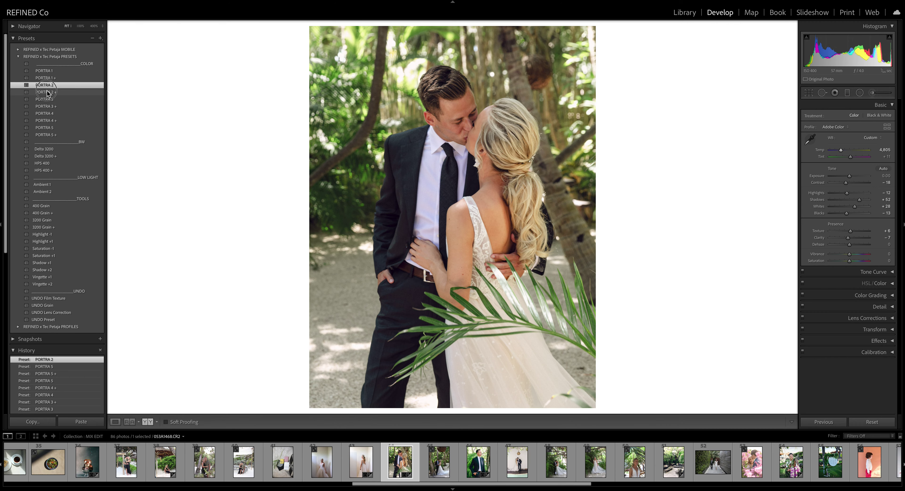
left_click(48, 92)
left_click(49, 87)
left_click(48, 129)
left_click(50, 136)
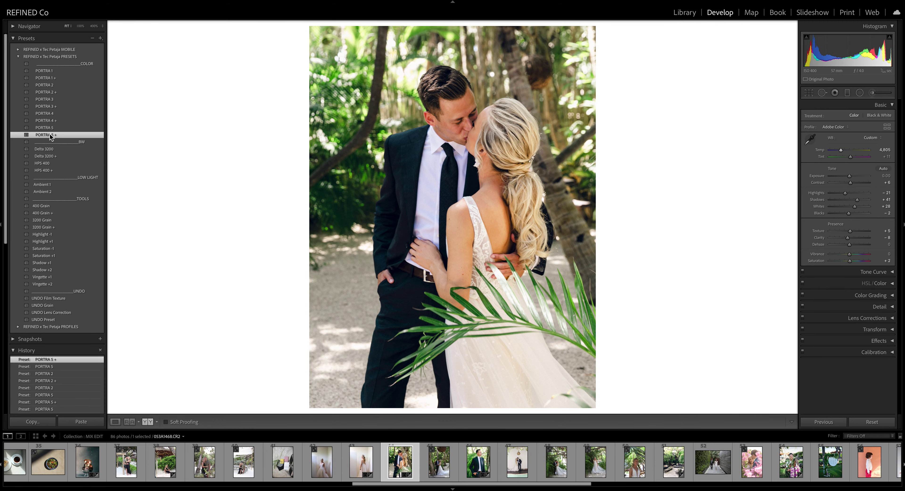
left_click(50, 129)
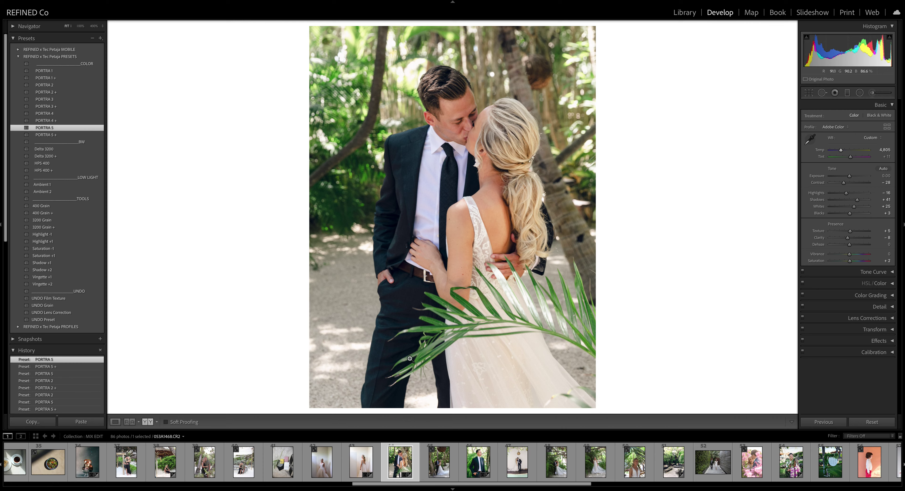
scroll(516, 471, "down", 2)
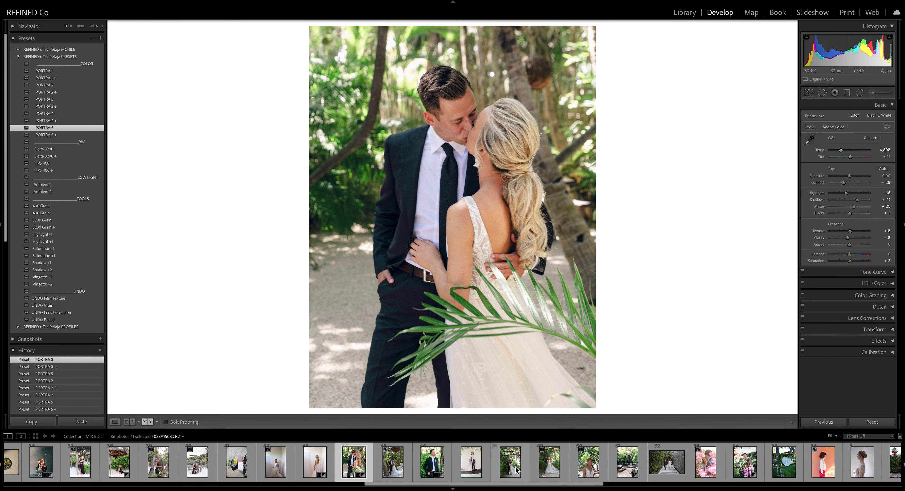
Step: Open the photo of the couple kissing beside the pool and reset its develop settings
scroll(440, 471, "down", 1)
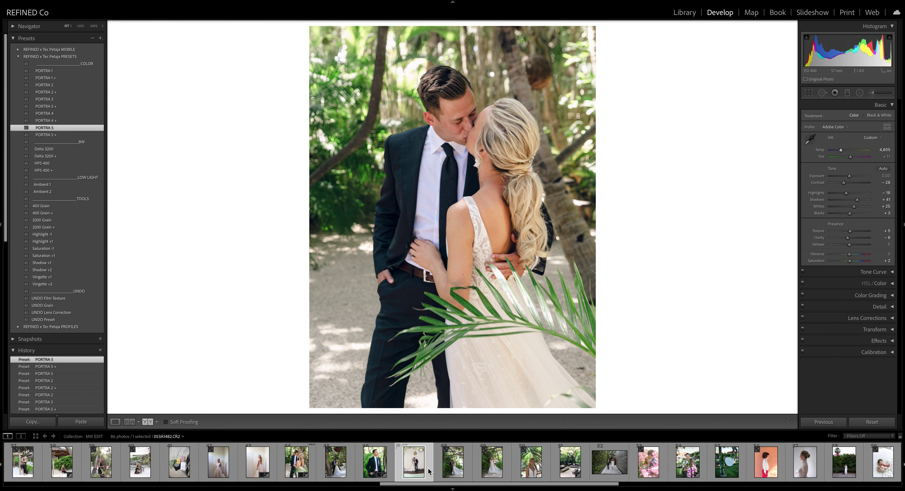
left_click(418, 473)
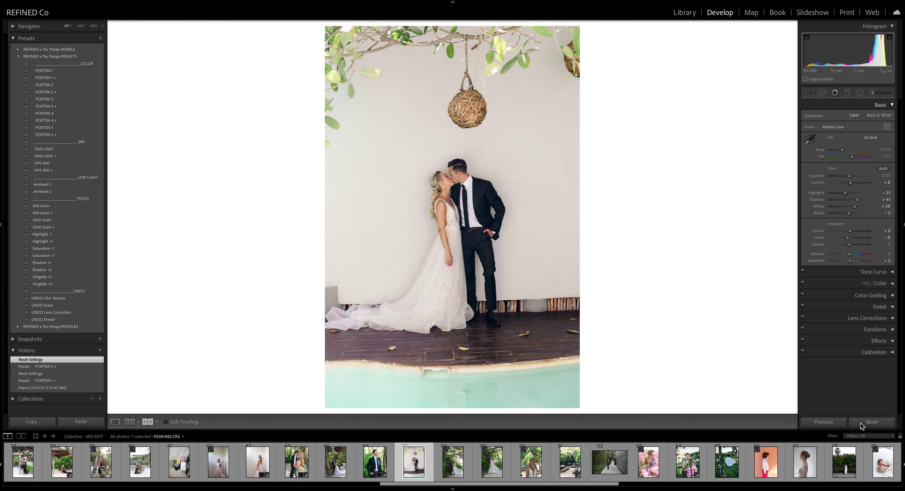
left_click(861, 424)
Step: Crop the poolside couple photo to a 4 x 3 aspect ratio, reposition the frame and straighten the image
left_click(809, 92)
left_click_drag(711, 107, 711, 115)
left_click(870, 117)
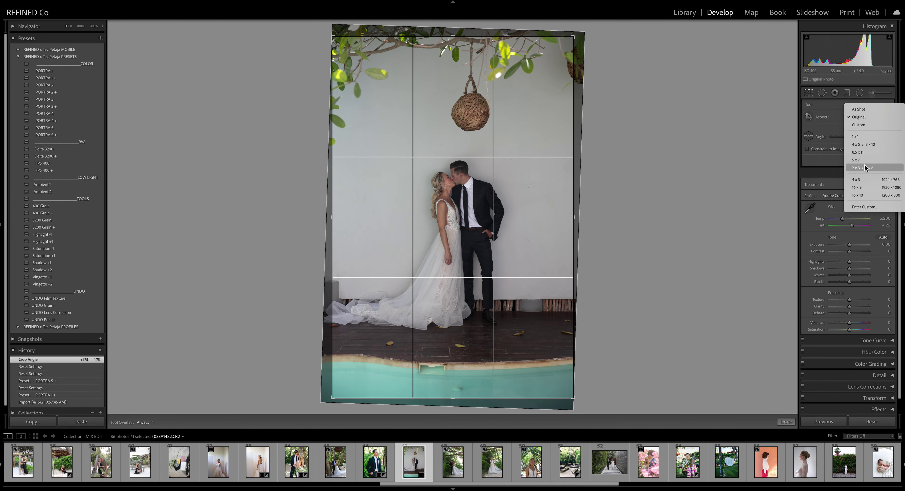
left_click(857, 179)
left_click_drag(525, 167, 525, 154)
left_click_drag(650, 175, 651, 175)
key("d")
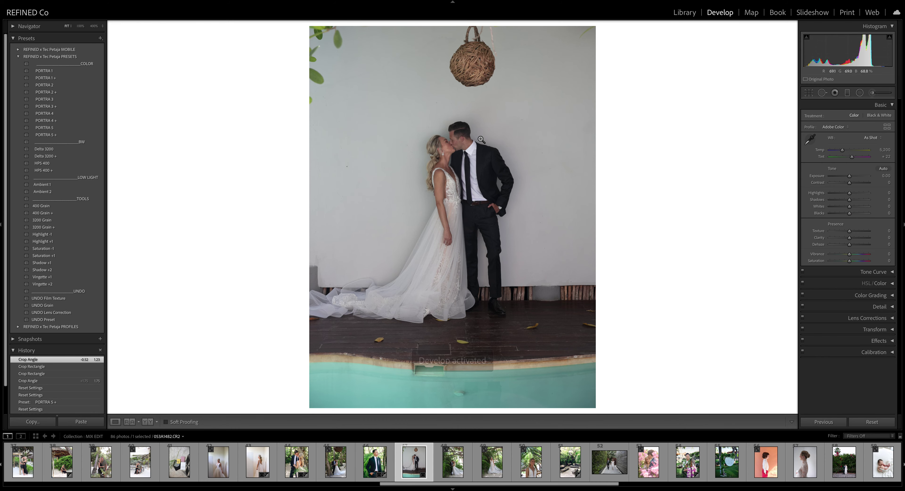
Step: Apply PORTRA 1 to the poolside photo and set exposure to −0.25, temperature to 5,780 and tint to +24
left_click(50, 72)
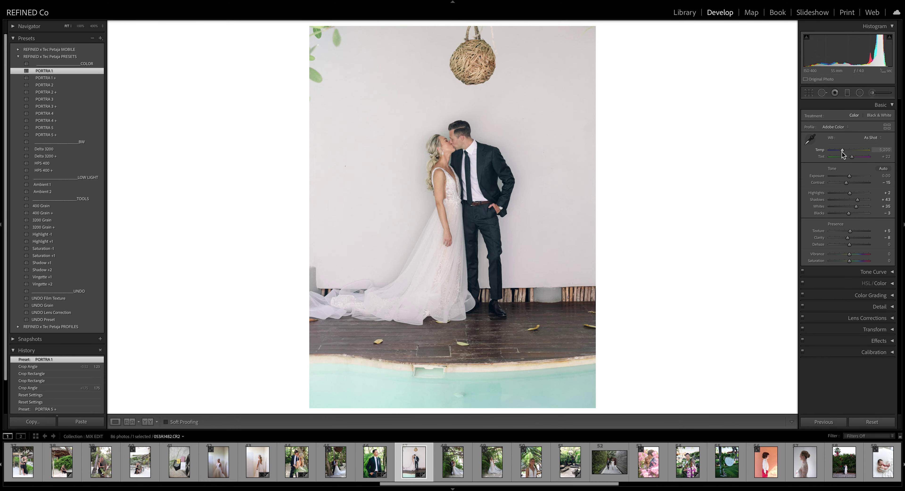
left_click_drag(850, 176, 845, 152)
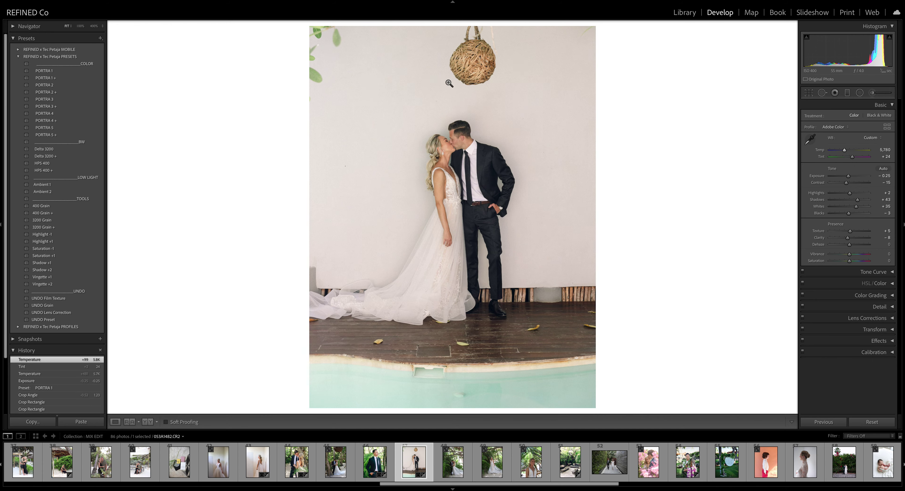
Step: Compare the PORTRA presets from 1+ through 5 on the poolside couple photo
left_click(49, 78)
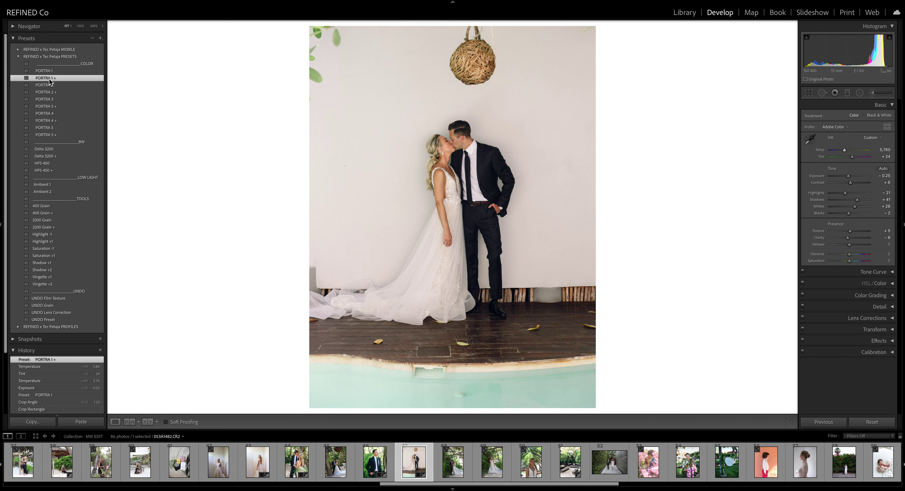
left_click(49, 85)
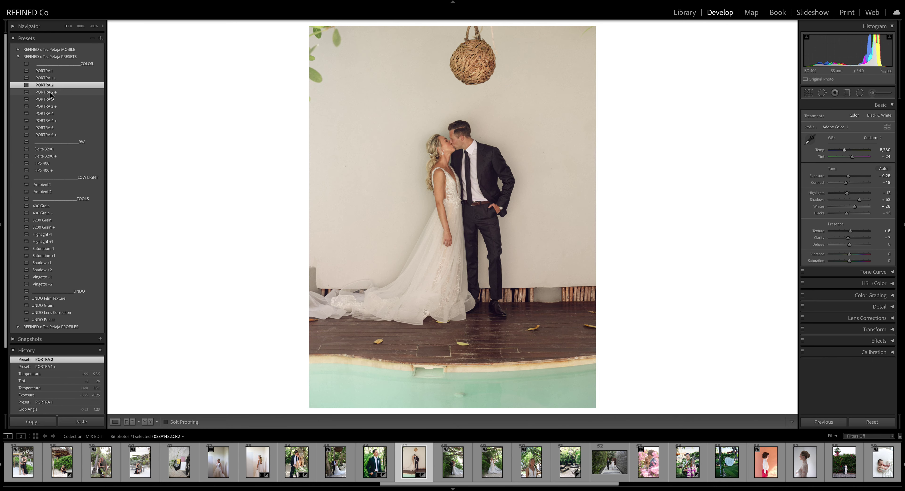
left_click(50, 92)
left_click(50, 99)
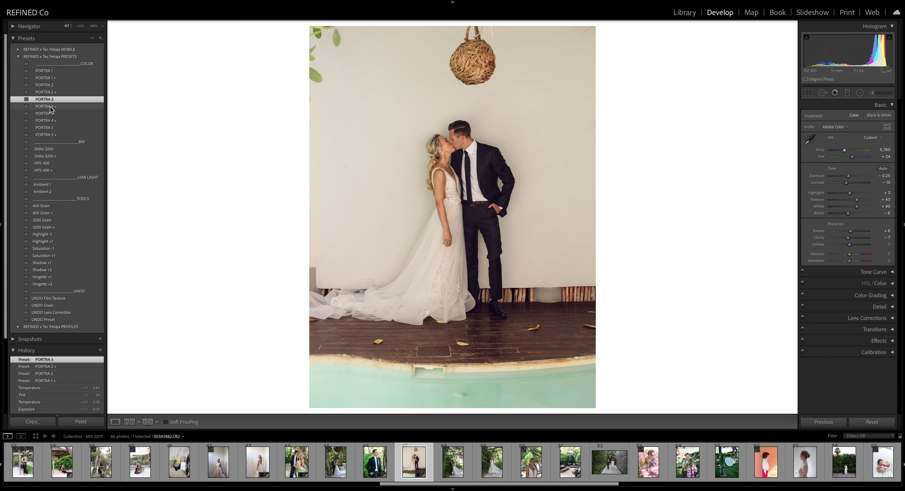
left_click(51, 107)
left_click(52, 114)
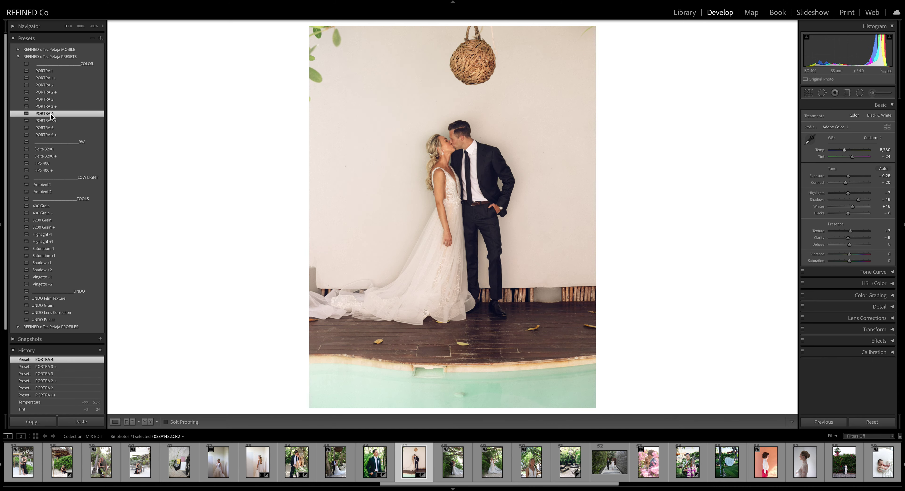
left_click(53, 121)
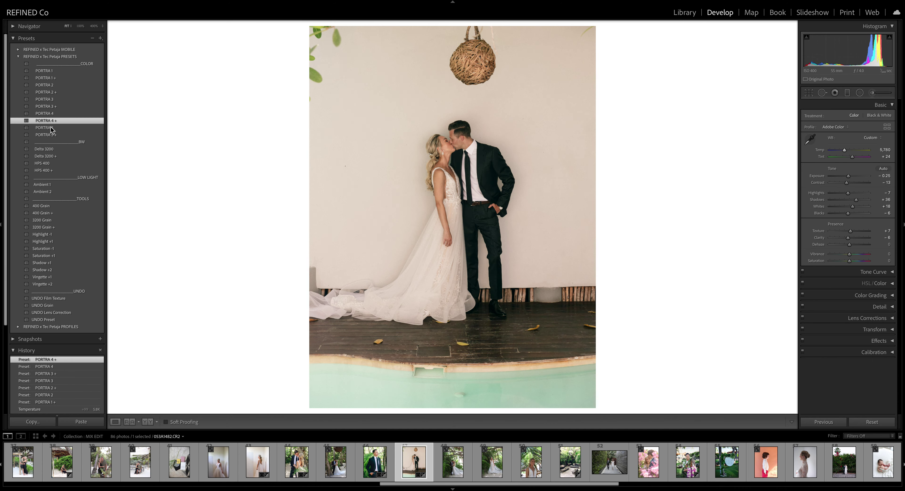
left_click(52, 129)
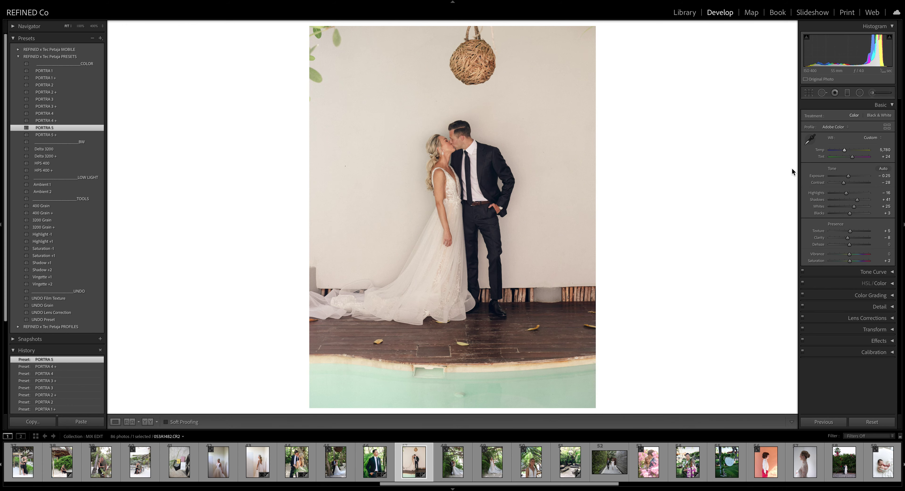
Step: Cool the poolside photo's temperature to 5,572, apply PORTRA 5+ and raise the exposure to +0.10
left_click_drag(845, 151, 843, 151)
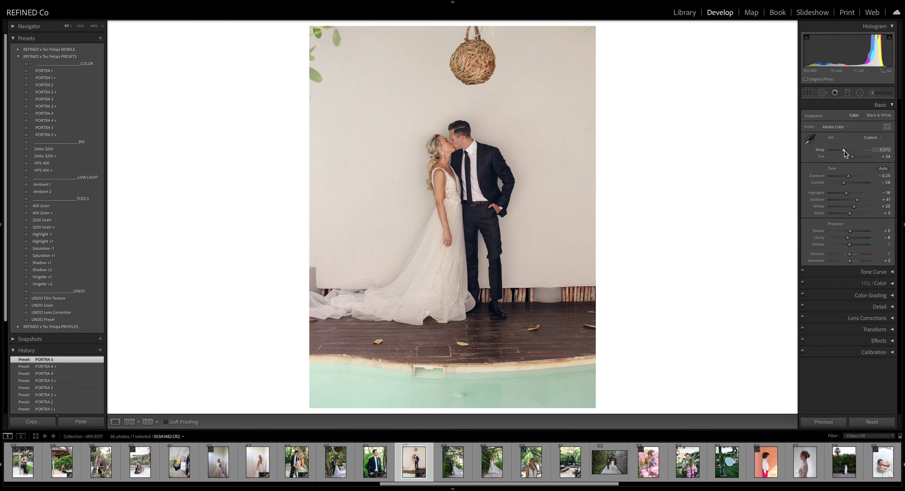
left_click(50, 135)
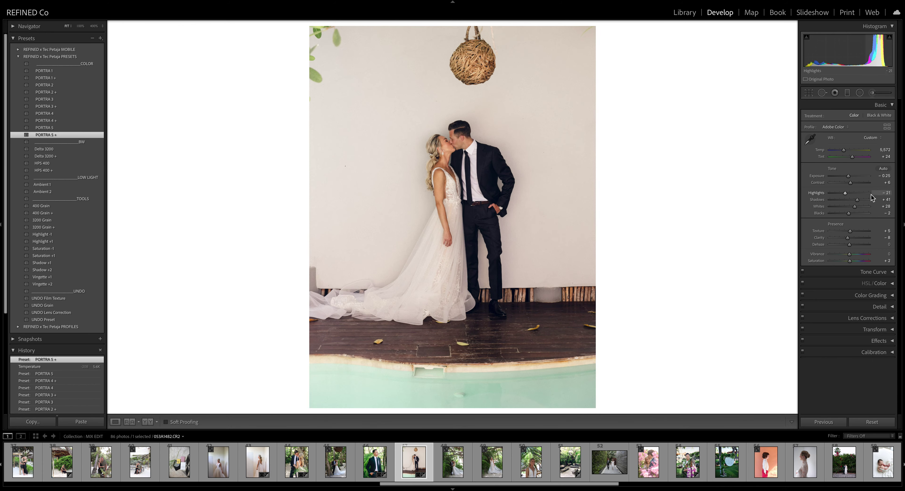
left_click_drag(849, 178, 850, 178)
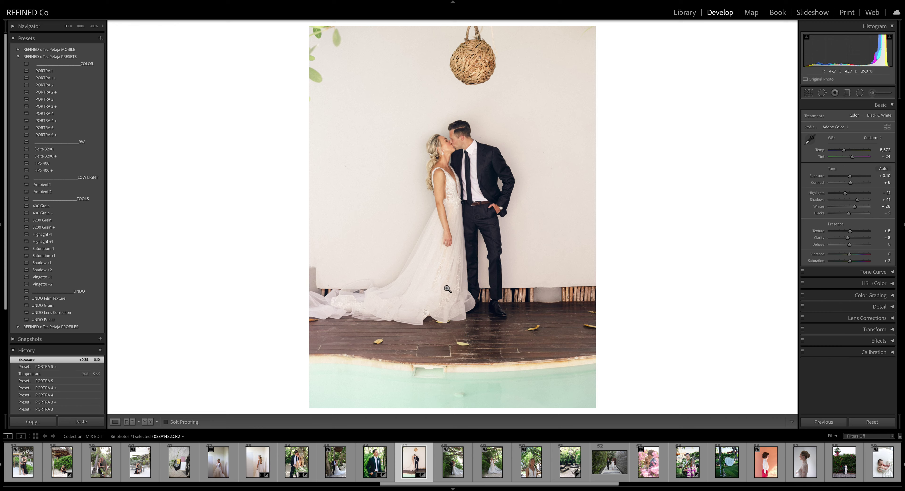
Step: Open the photo of the man wearing and holding flower leis and reset its develop settings
scroll(517, 469, "down", 5)
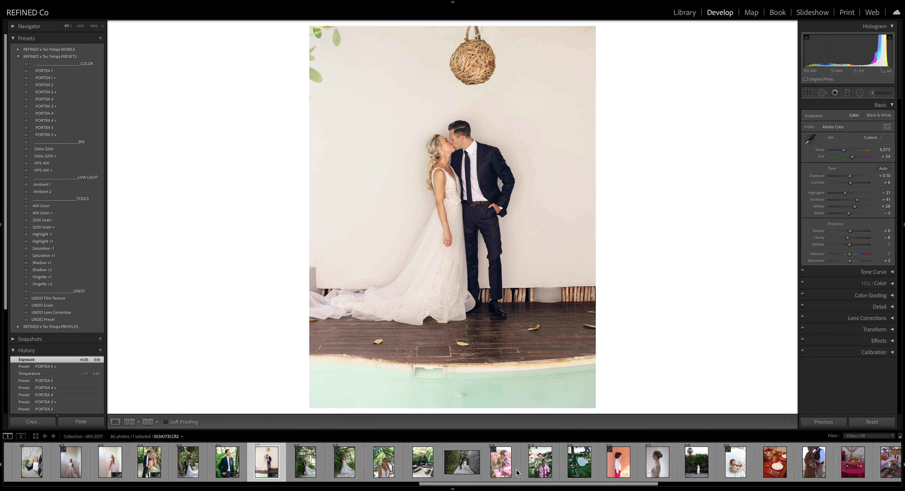
scroll(516, 469, "down", 2)
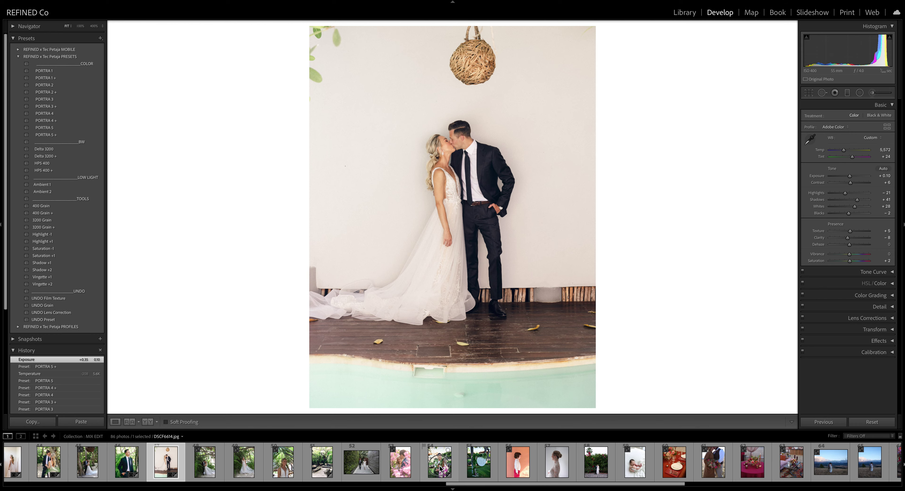
left_click(442, 468)
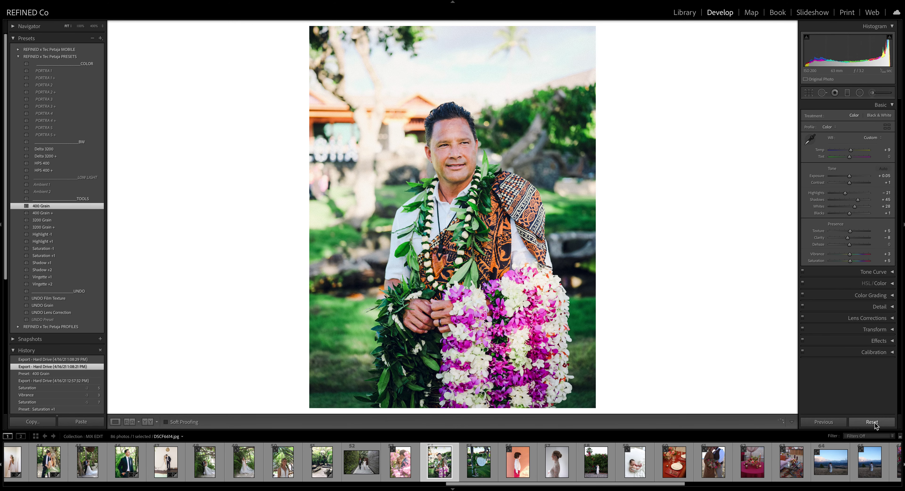
left_click(872, 423)
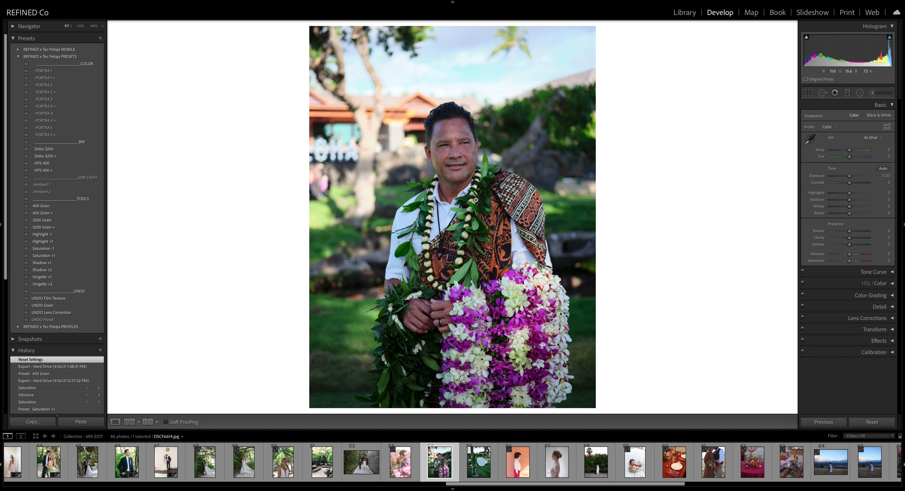
Step: Apply PORTRA 1 to the lei photo, lower the exposure to −0.25 and warm the temperature to +8
left_click(51, 72)
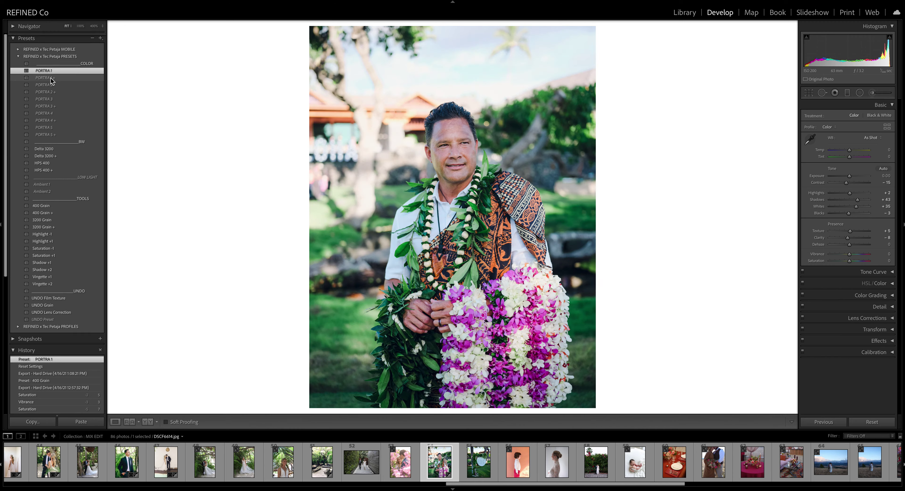
left_click_drag(850, 176, 852, 151)
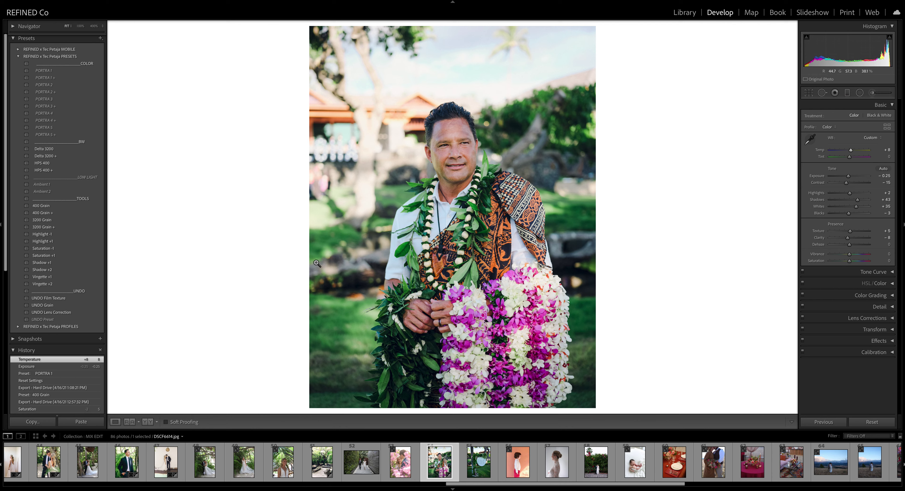
Step: Compare the PORTRA presets from 1+ through 5+ on the lei photo, leaving PORTRA 5+ applied
left_click(46, 79)
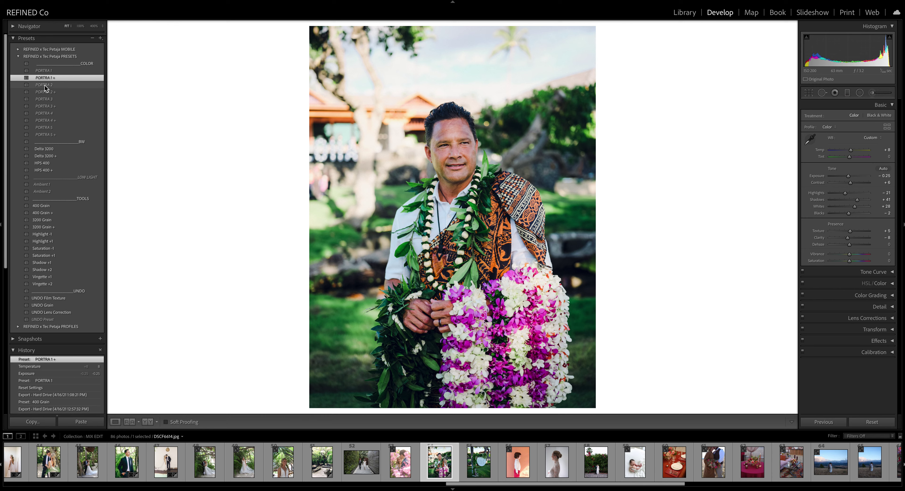
left_click(45, 86)
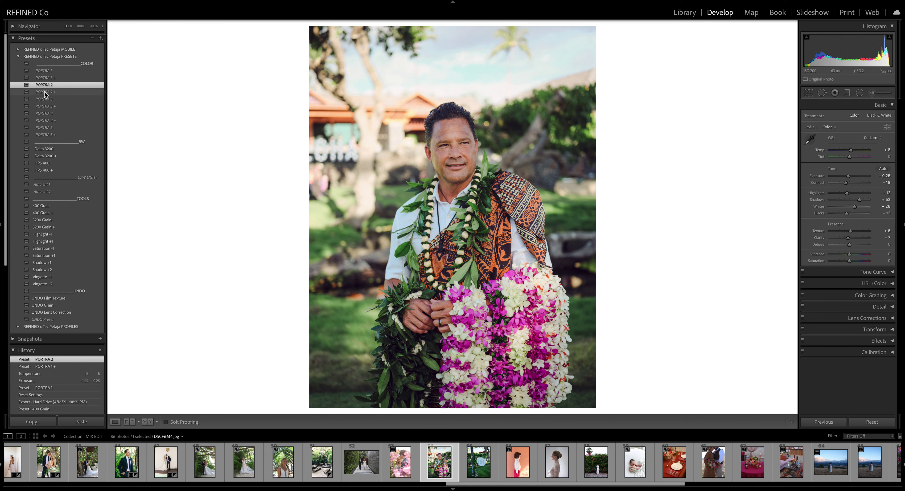
left_click(45, 93)
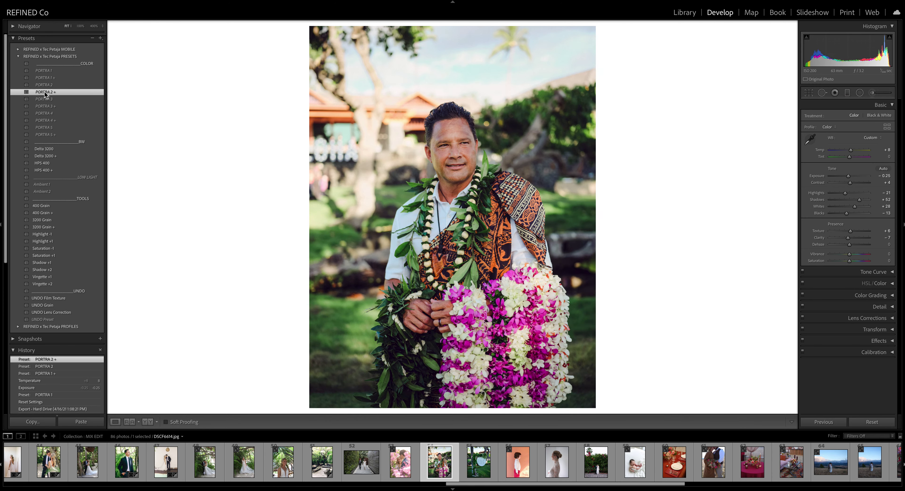
left_click(46, 101)
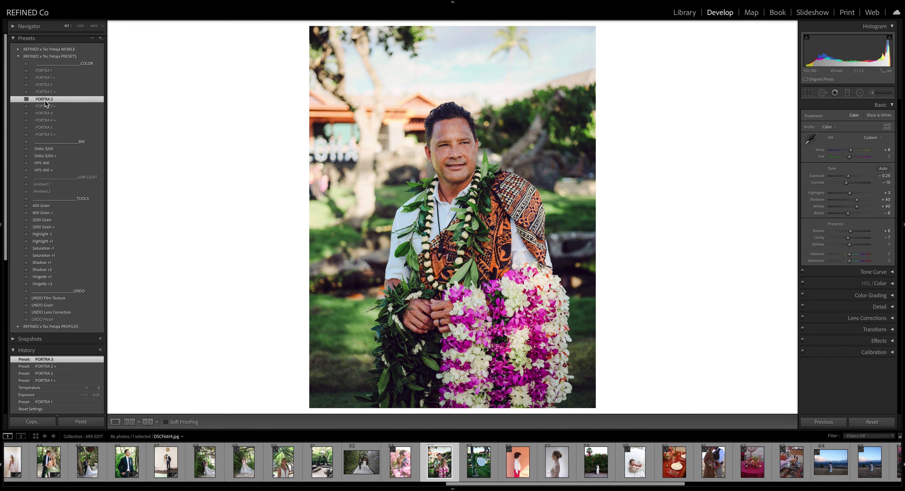
left_click(47, 107)
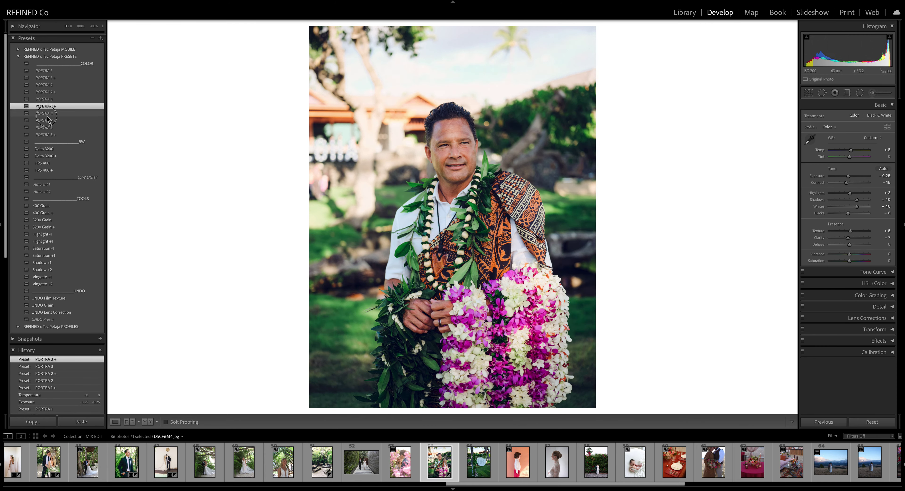
left_click(47, 115)
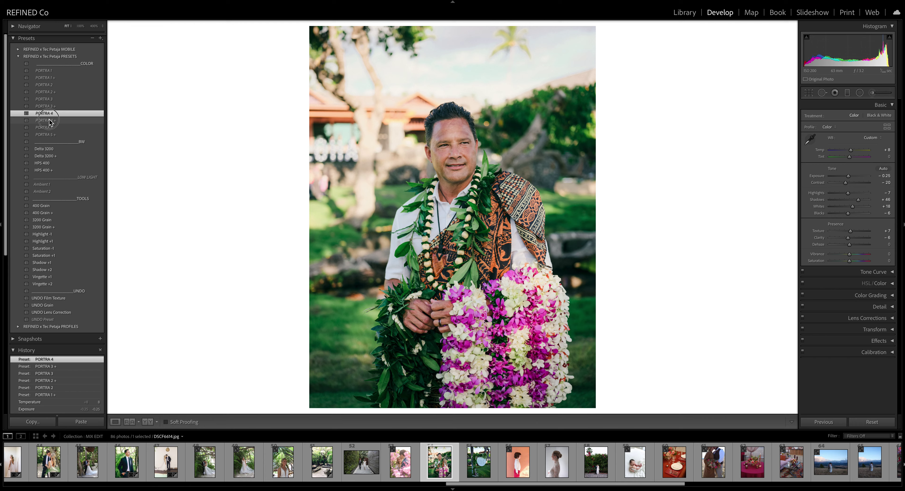
left_click(49, 121)
left_click(50, 128)
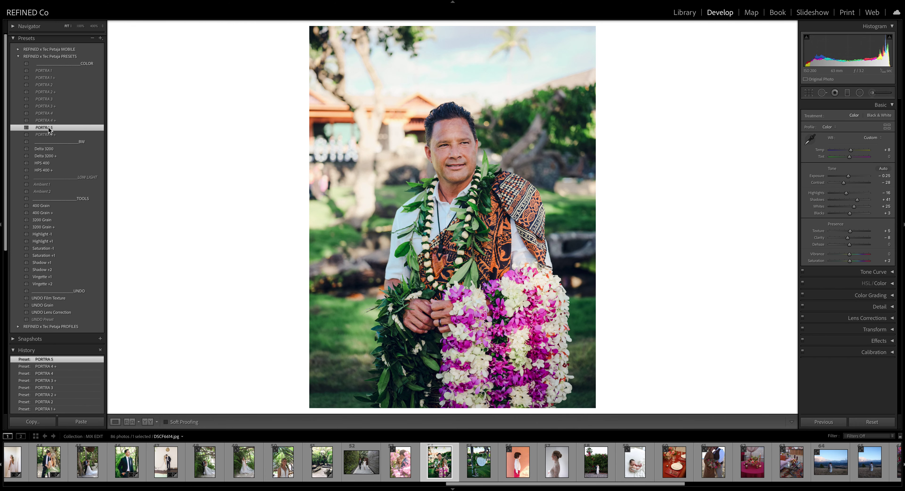
left_click(50, 135)
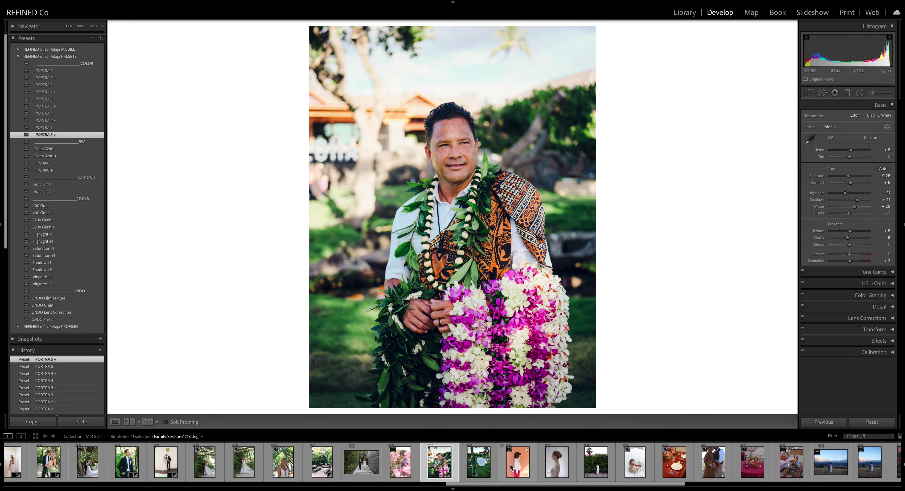
Step: Open the photo of the child against the orange wall, apply PORTRA 1 and lower the exposure to −1.20
scroll(510, 465, "down", 2)
left_click(435, 472)
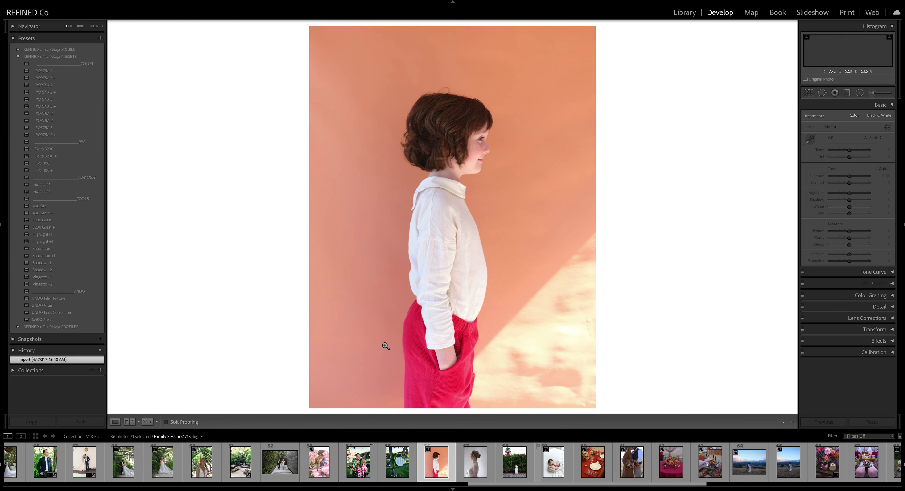
left_click_drag(849, 176, 847, 179)
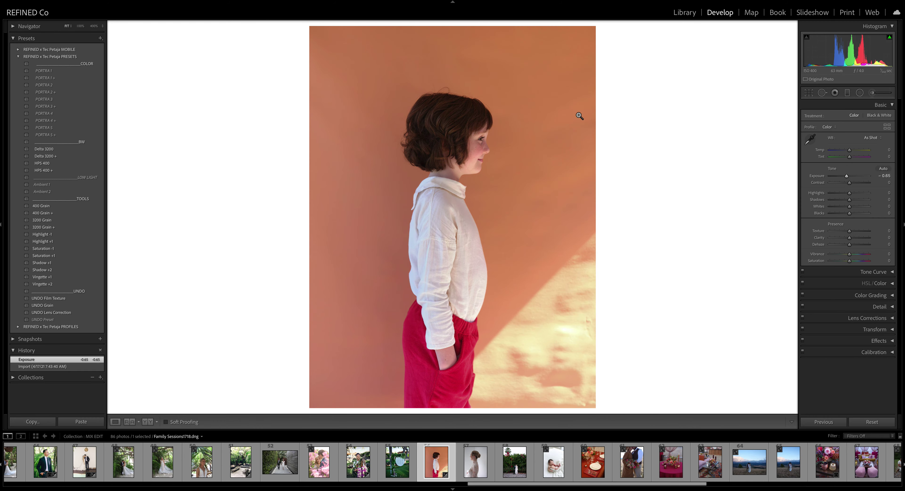
left_click(48, 71)
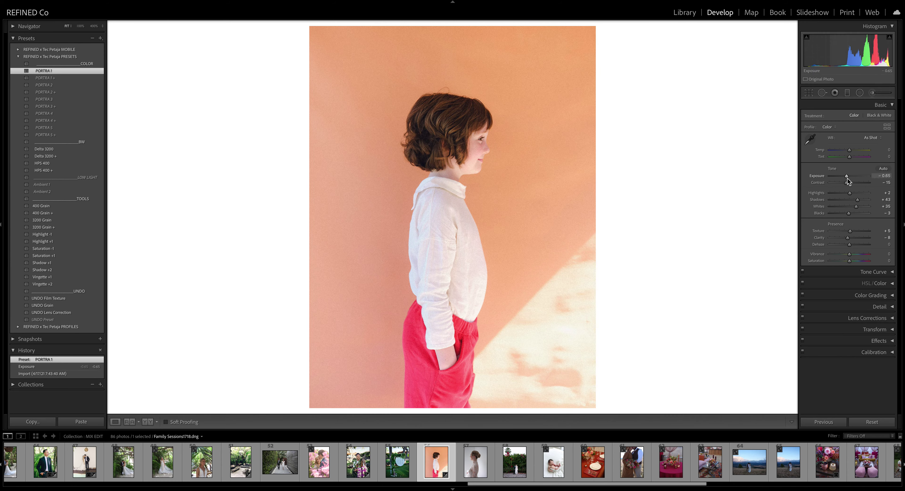
left_click_drag(848, 179, 845, 178)
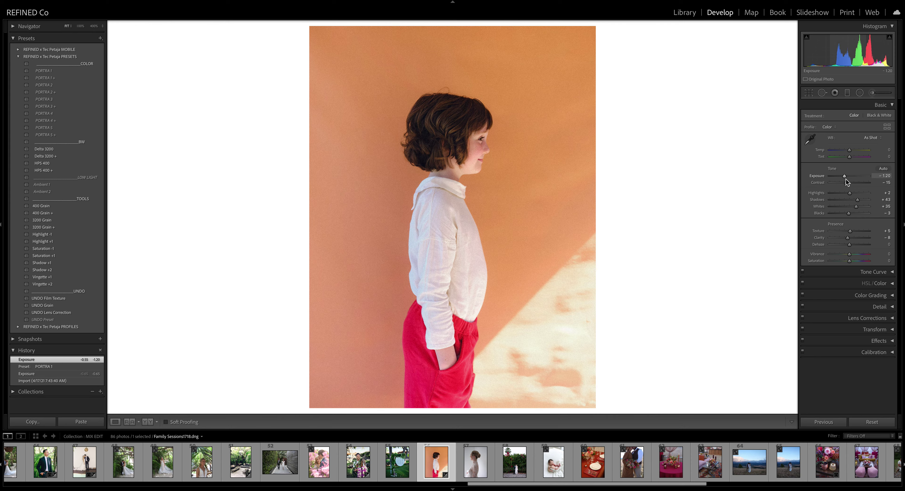
Step: Compare the PORTRA presets from 1+ through 5+ on the child photo, then return to PORTRA 1+
left_click(50, 78)
left_click(52, 85)
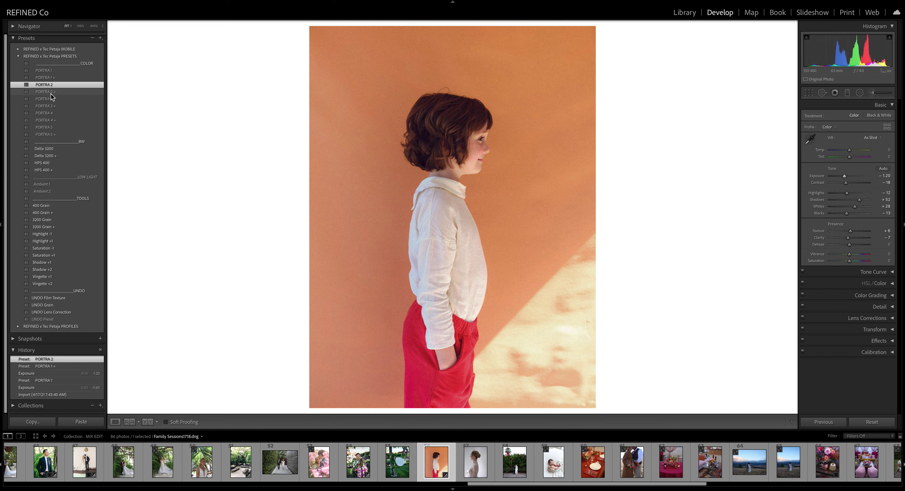
left_click(50, 93)
left_click(50, 99)
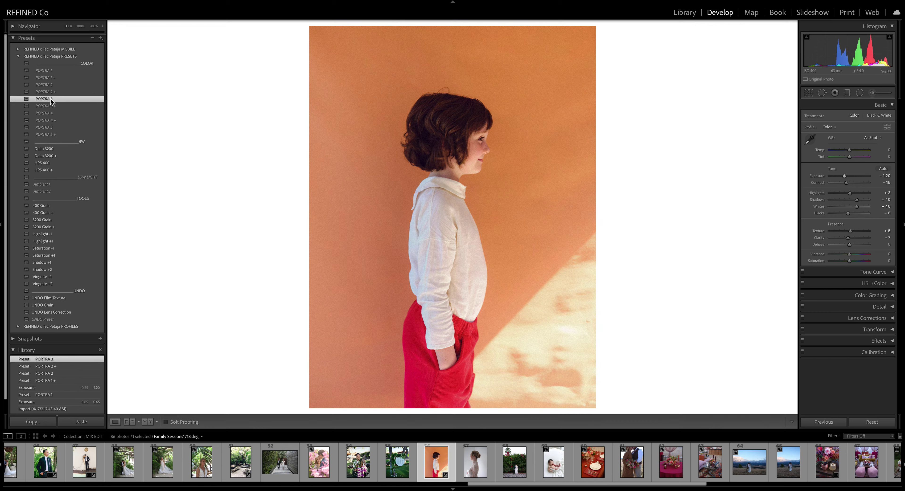
left_click(50, 107)
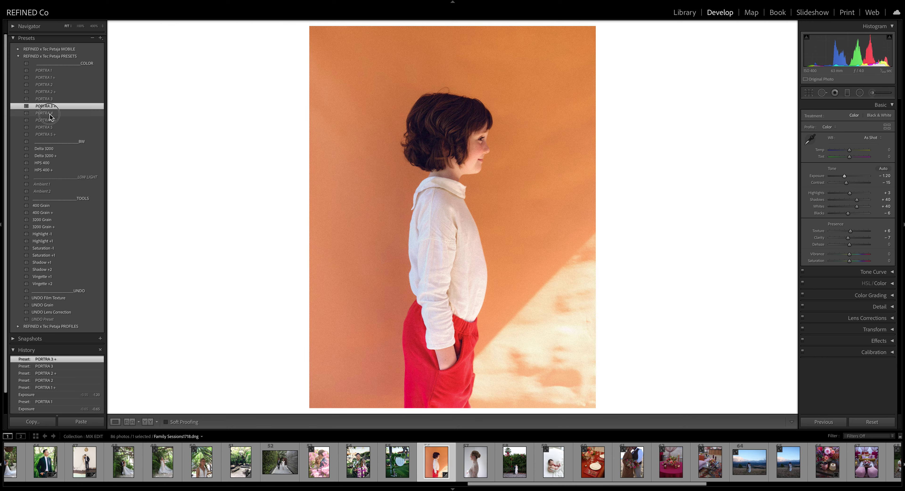
left_click(50, 113)
left_click(48, 121)
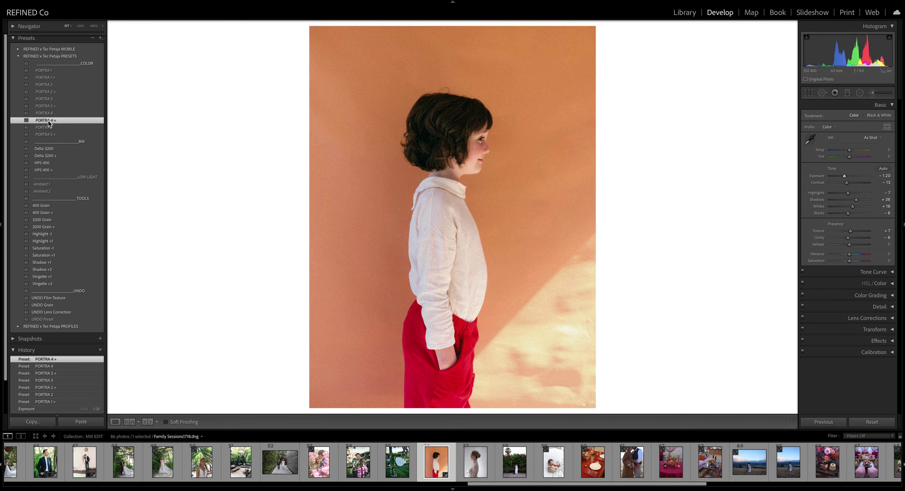
left_click(51, 128)
left_click(51, 135)
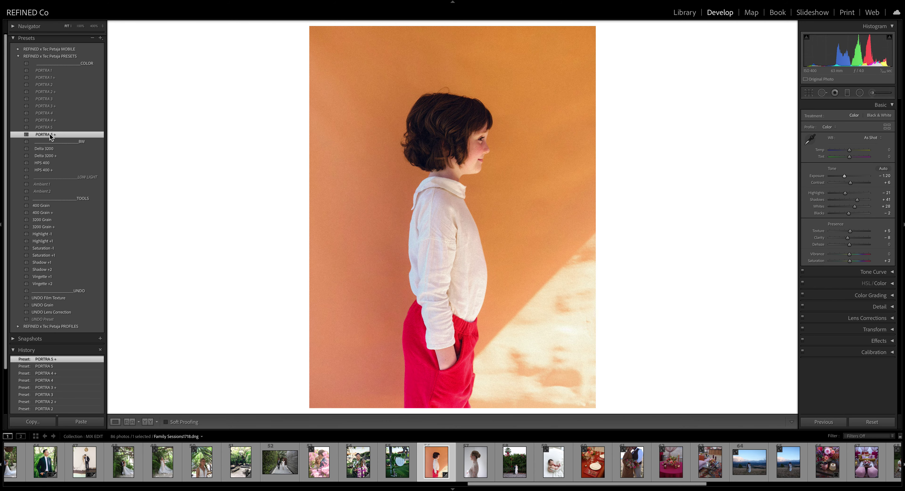
left_click(48, 77)
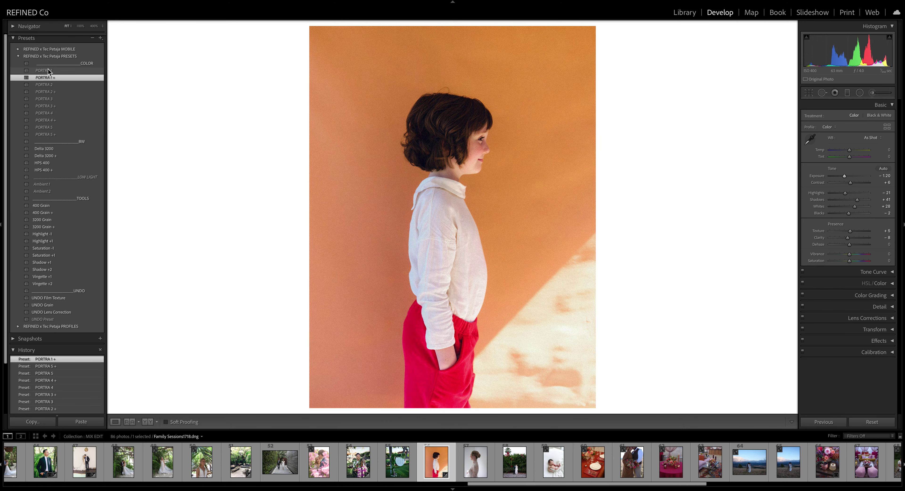
Step: Try PORTRA 1 and PORTRA 1+ on the photo of the girl against the orange wall and settle on PORTRA 2
left_click(48, 71)
left_click(49, 79)
left_click(50, 84)
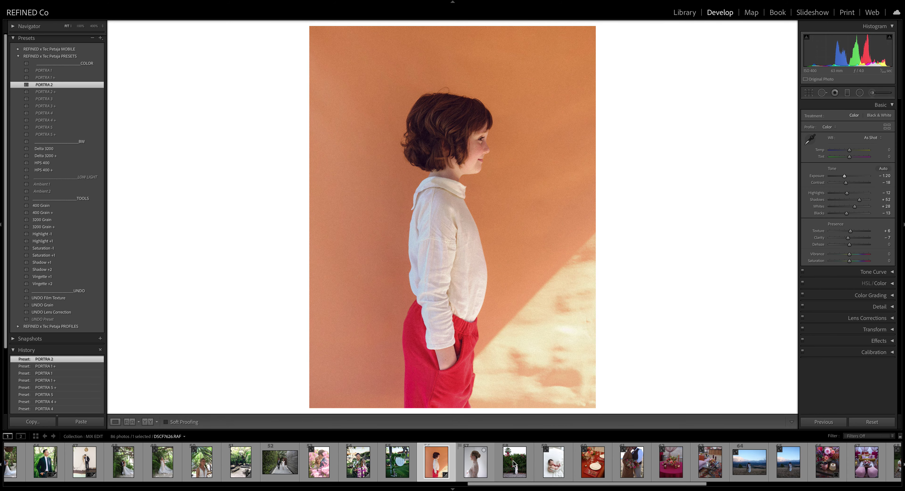
Step: Apply PORTRA 1 to the bride's profile portrait and warm its white balance temperature to 5,213
left_click(476, 461)
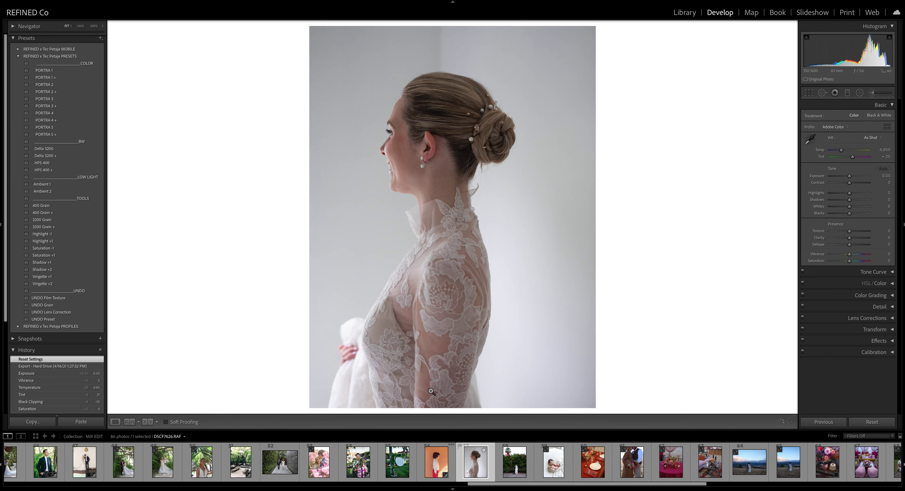
left_click(50, 71)
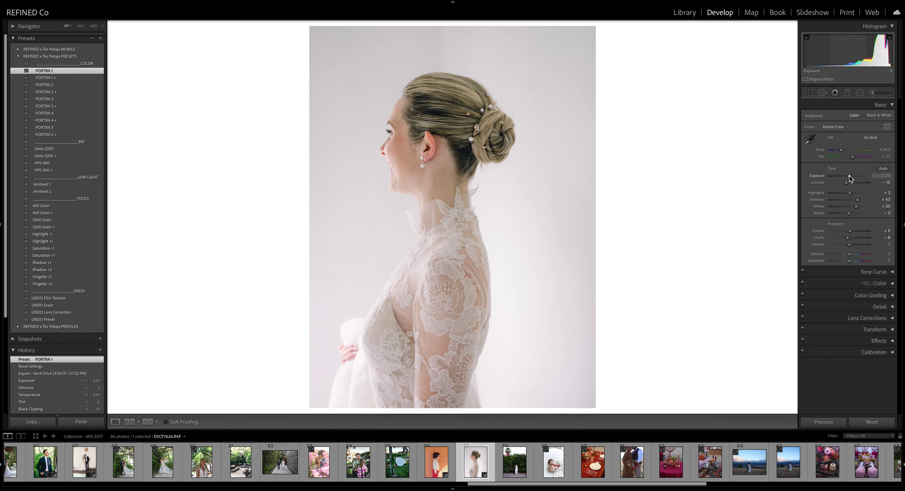
left_click(842, 151)
left_click_drag(842, 151, 842, 151)
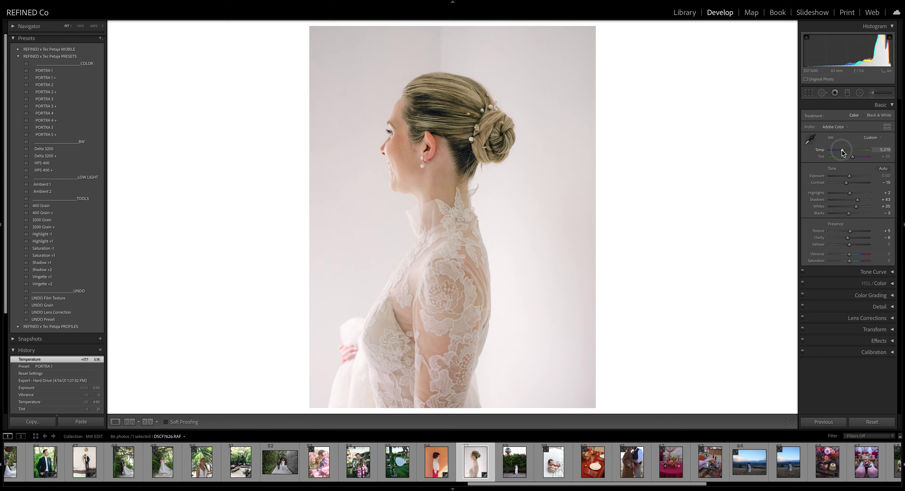
left_click_drag(843, 153, 844, 153)
Step: Try PORTRA 1+, PORTRA 2 and PORTRA 2+ on the bride portrait and set exposure to +0.35
left_click(42, 78)
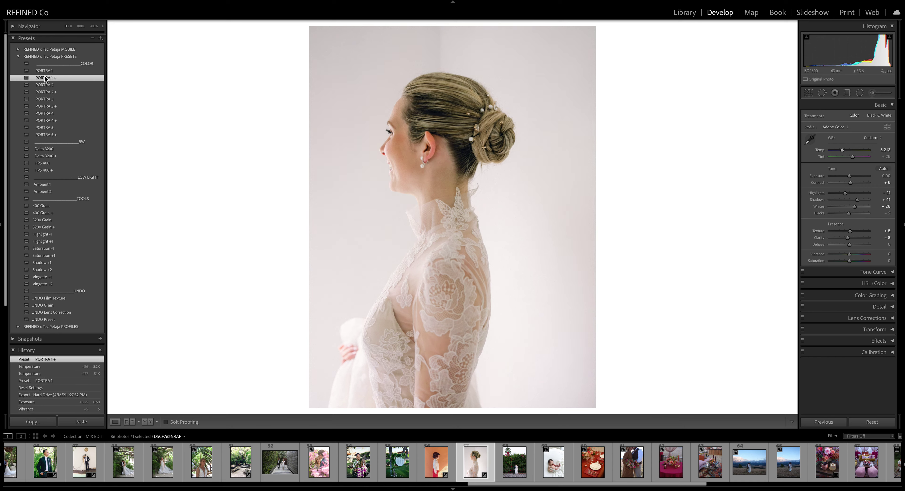
left_click(44, 85)
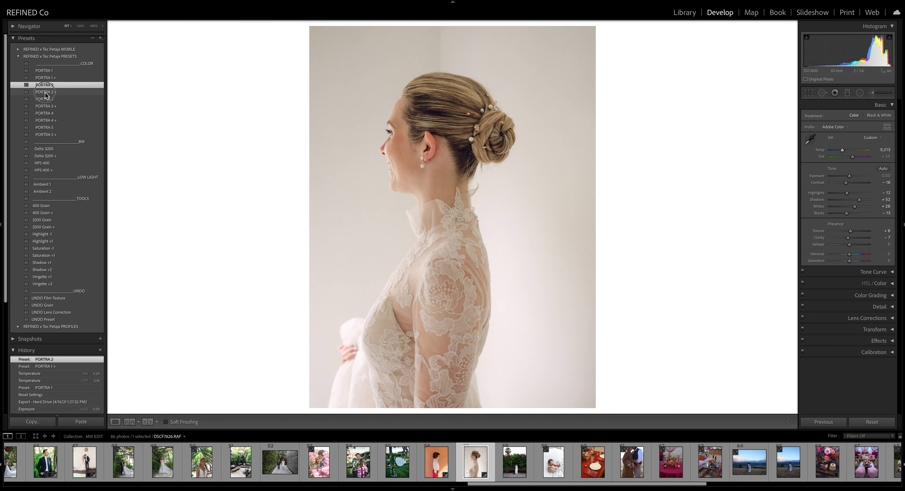
left_click(46, 93)
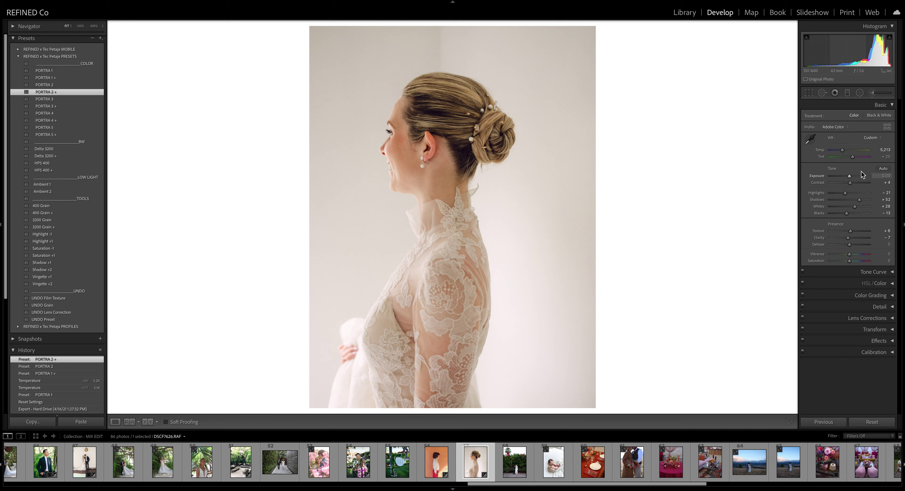
left_click_drag(850, 176, 851, 179)
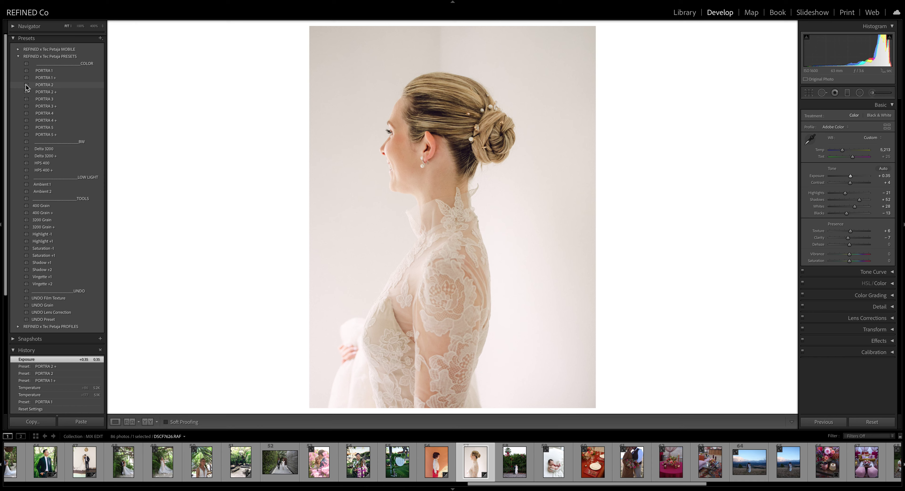
Step: Compare the presets PORTRA 2 through PORTRA 5+ one after another on the brightened bride portrait
left_click(45, 85)
left_click(52, 92)
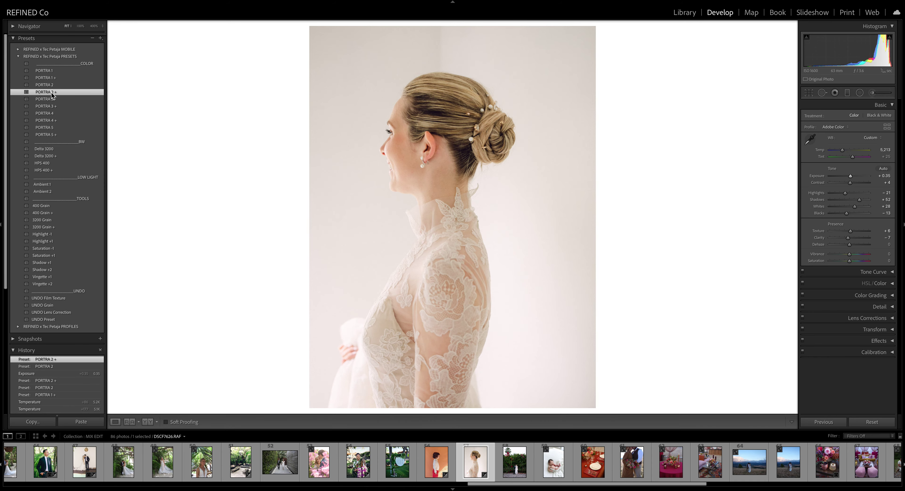
left_click(50, 99)
left_click(50, 107)
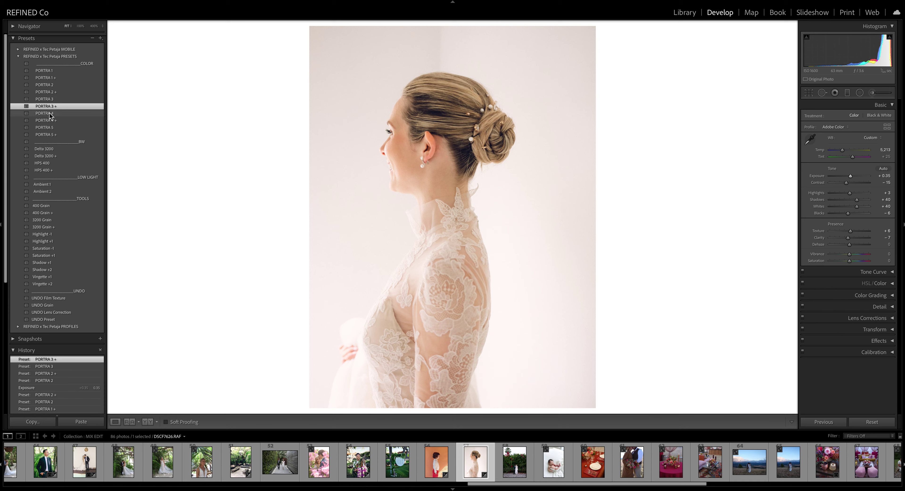
left_click(51, 114)
left_click(51, 121)
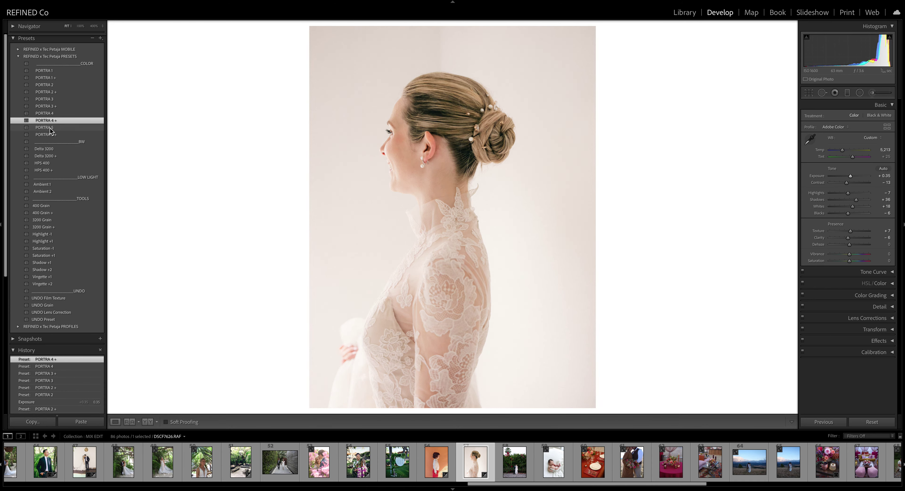
left_click(51, 129)
left_click(51, 136)
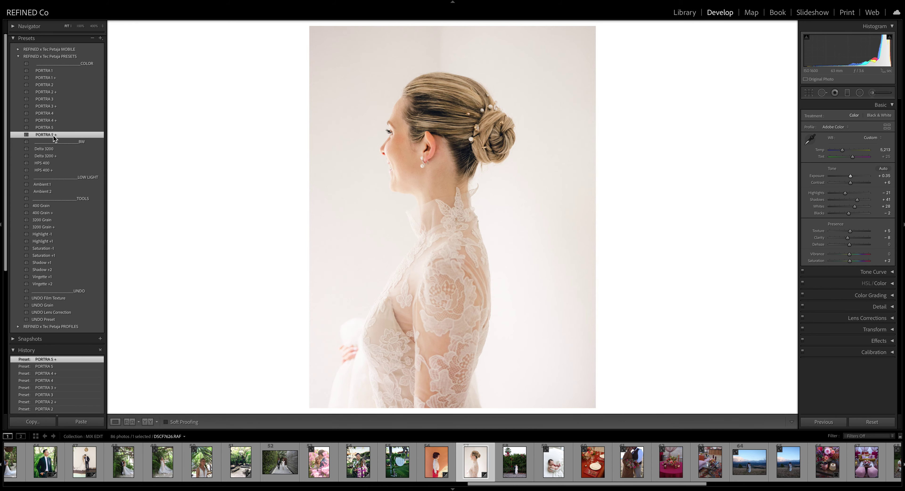
Step: Go through all color presets from PORTRA 1 on the bride portrait and finish with PORTRA 5+ applied
left_click(47, 72)
left_click(47, 78)
left_click(48, 85)
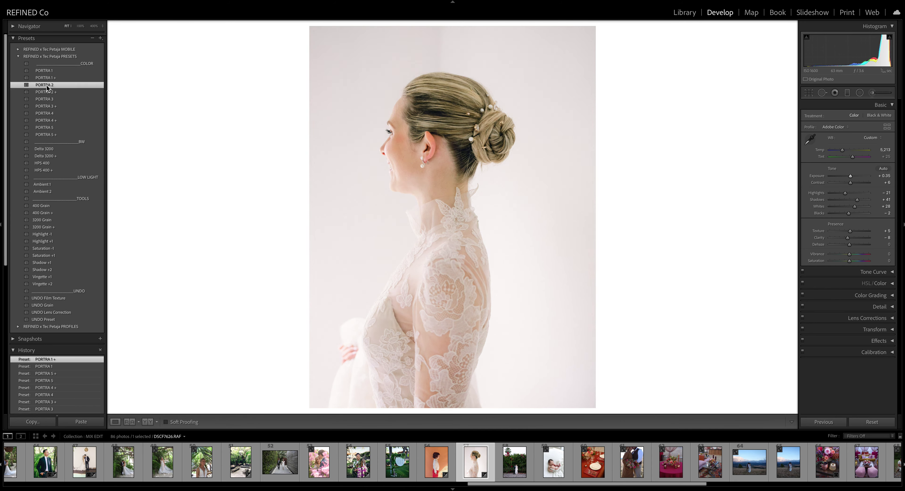
left_click(47, 93)
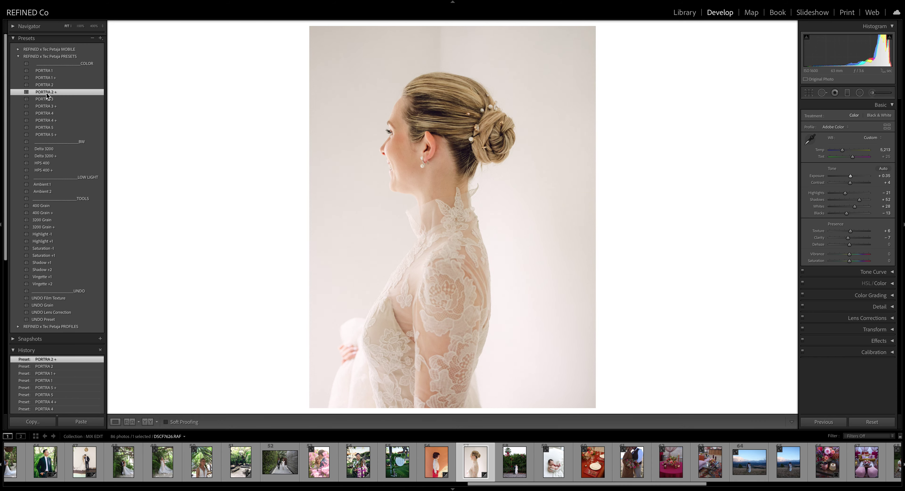
left_click(50, 100)
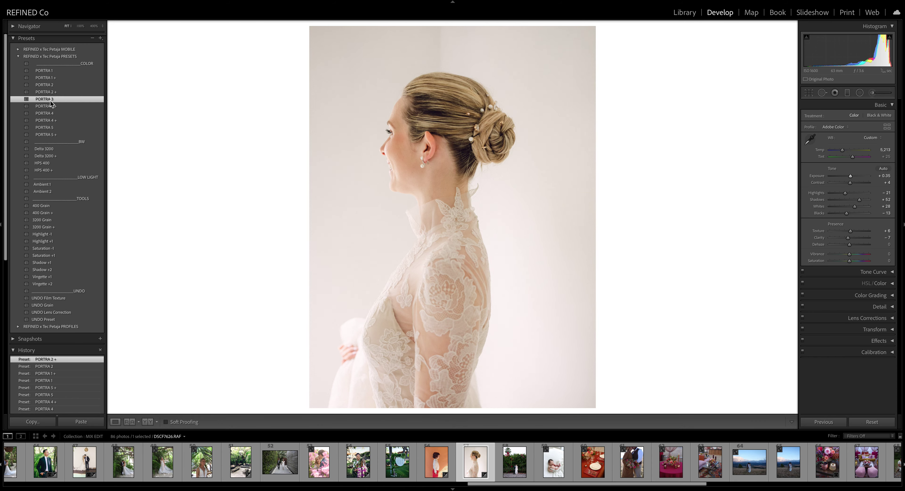
left_click(50, 106)
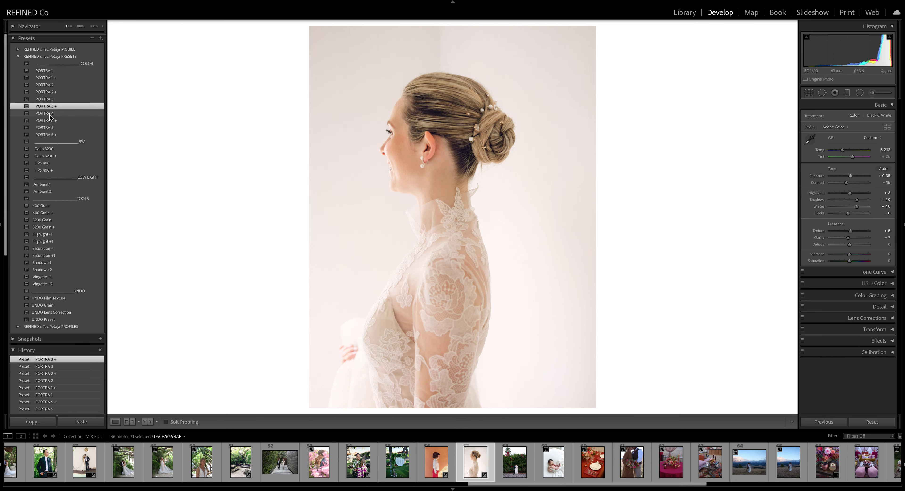
left_click(50, 114)
left_click(50, 121)
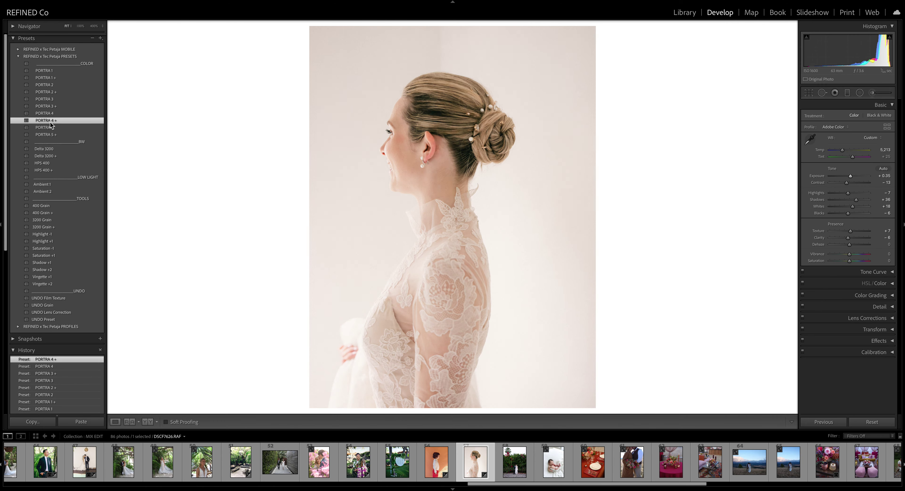
left_click(51, 129)
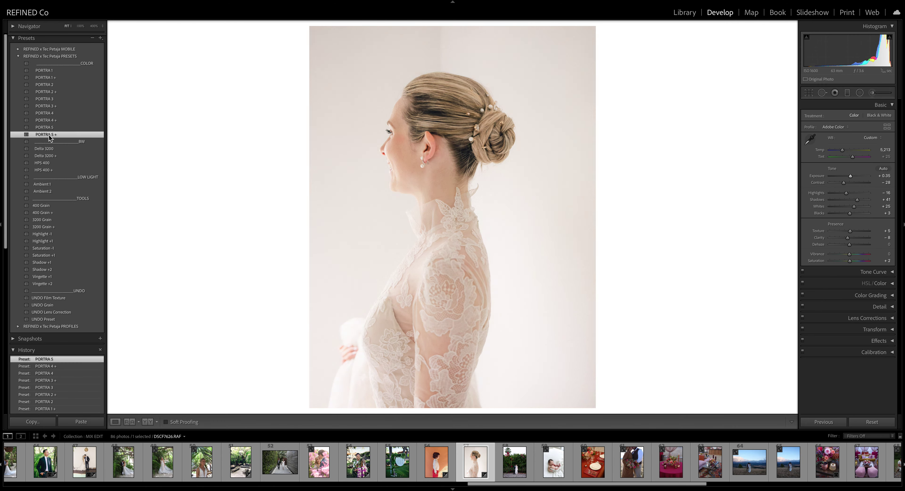
left_click(49, 135)
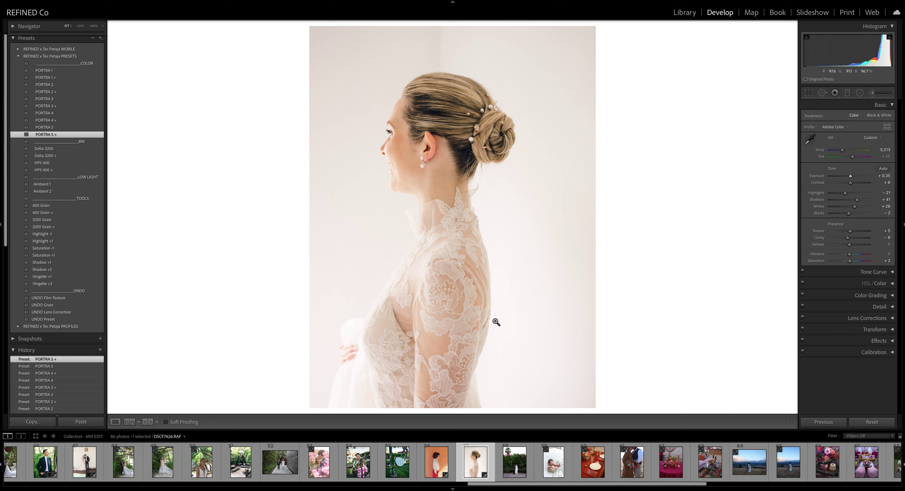
Step: Open the photo of the couple kissing by the flowering hedge and apply PORTRA 1, followed by PORTRA 1+
scroll(91, 84, "down", 1)
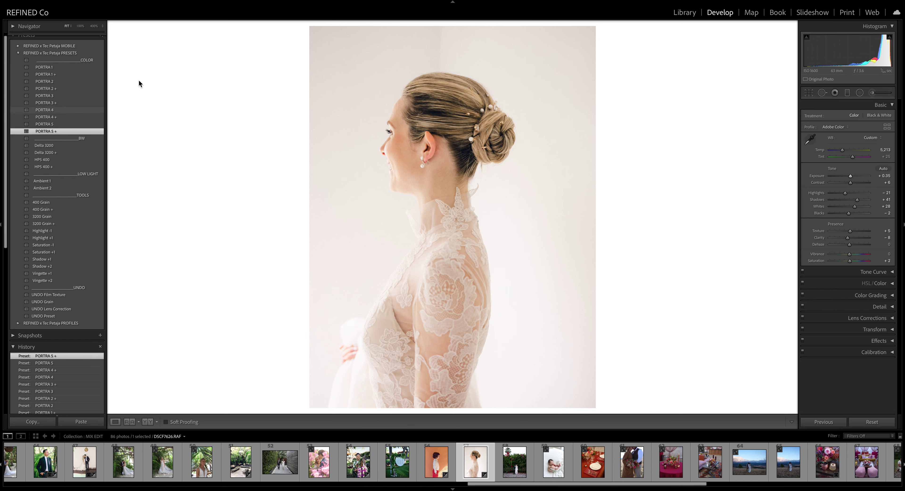
left_click(511, 471)
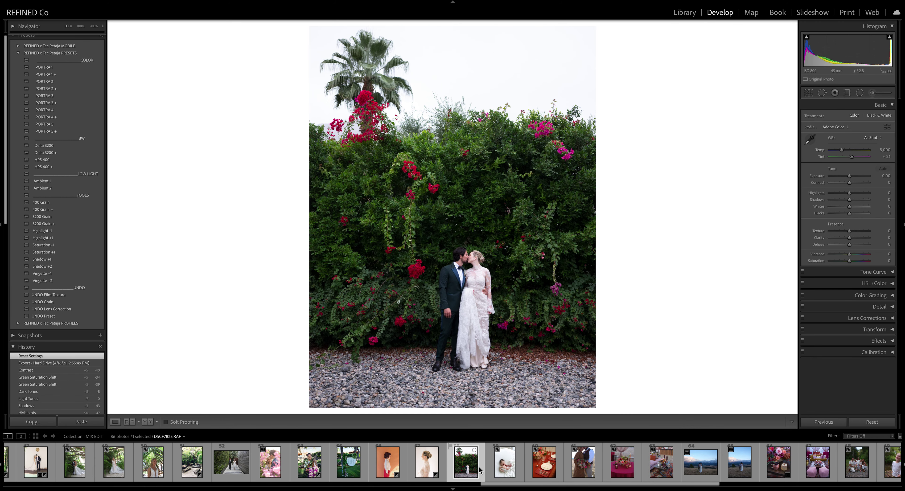
left_click(47, 69)
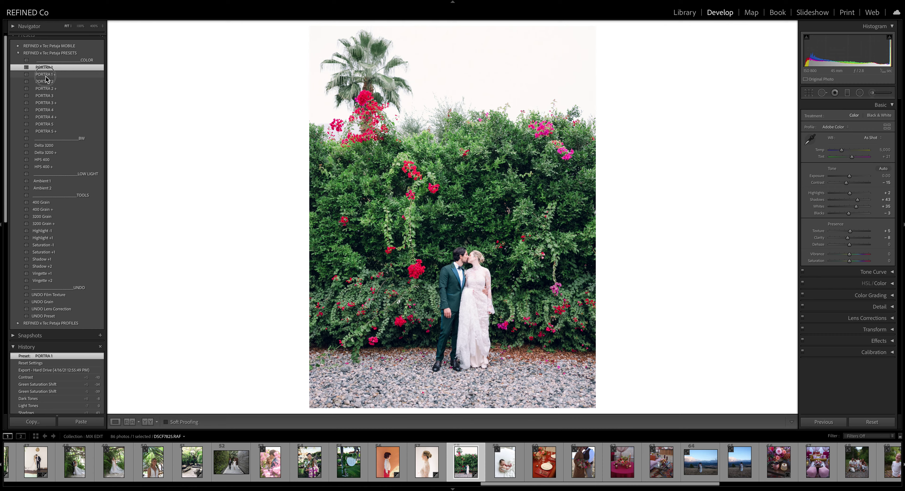
left_click(46, 75)
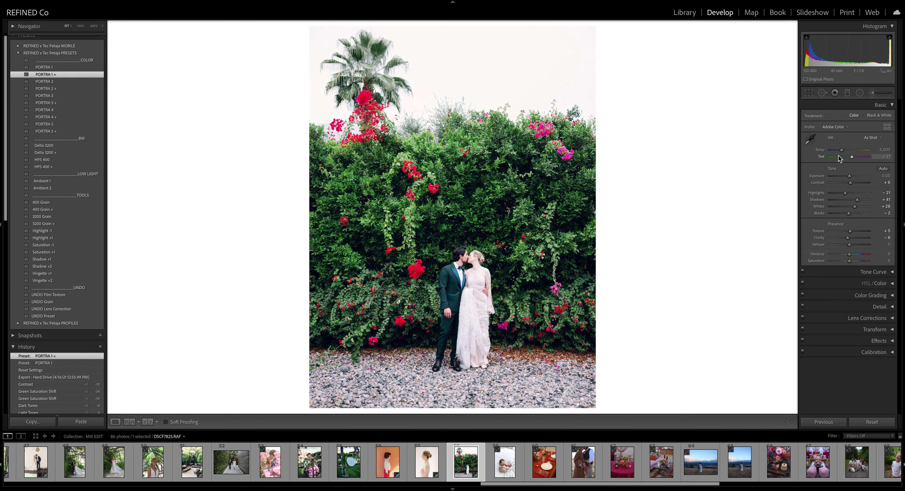
Step: Set the couple photo's temperature to 5,993, exposure to -0.30, contrast to -15 and shadows to +51, and compare Before & After side by side
left_click_drag(841, 150, 859, 204)
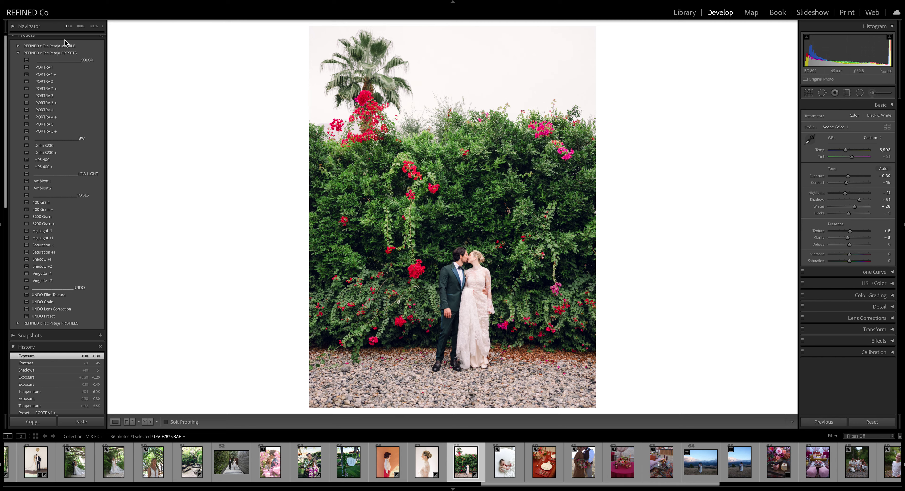
left_click(148, 422)
key("y")
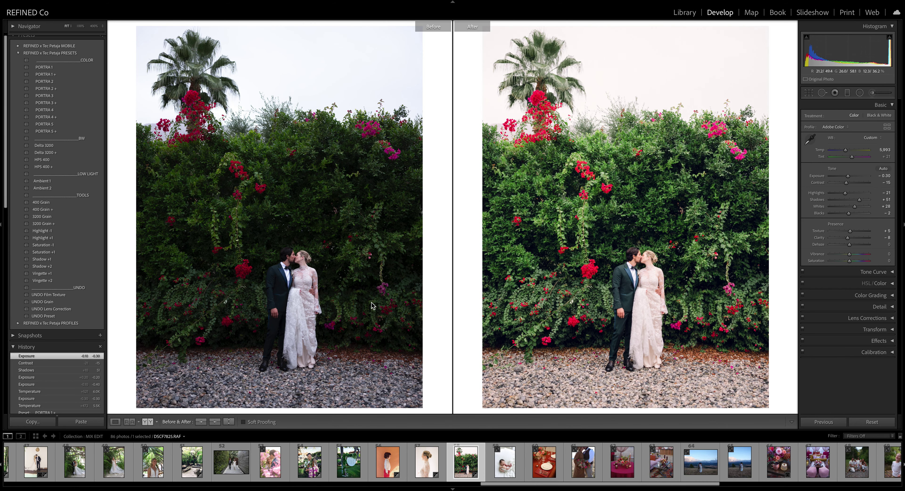
Step: Try the presets PORTRA 2 through PORTRA 4+ in turn on the couple photo in the Before & After comparison
left_click(50, 83)
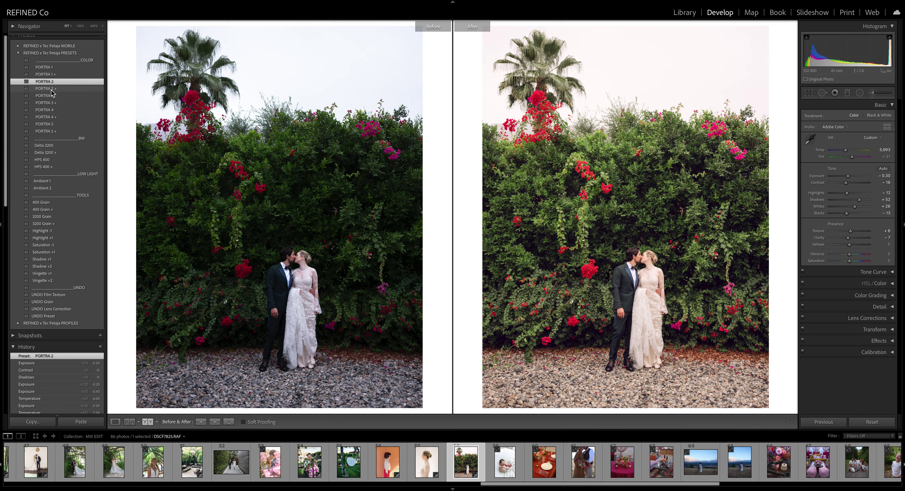
left_click(51, 89)
left_click(49, 96)
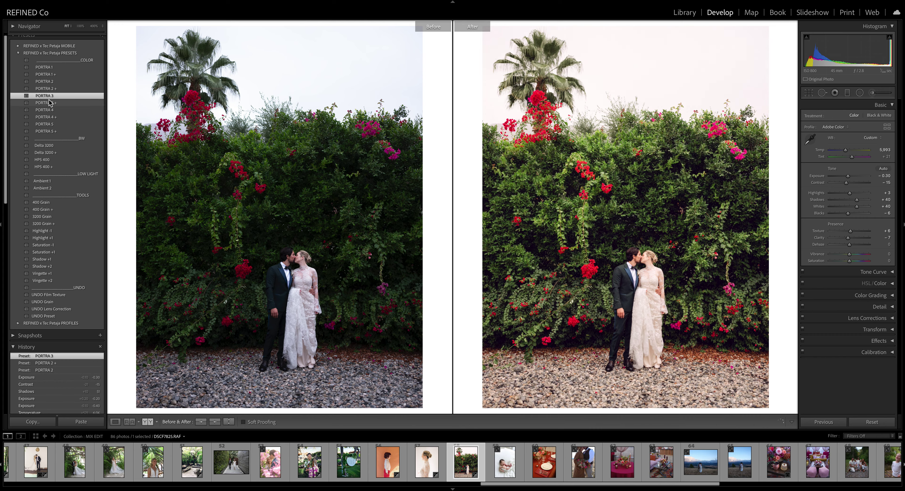
left_click(52, 103)
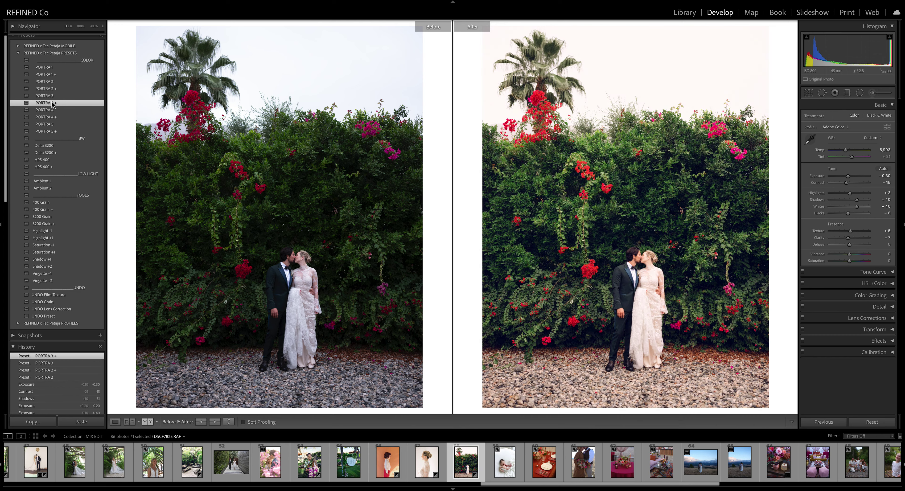
left_click(50, 110)
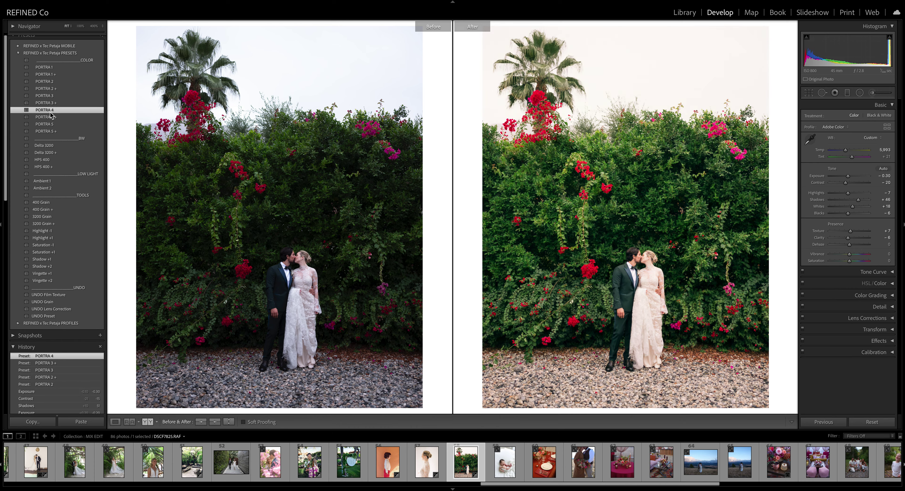
left_click(51, 119)
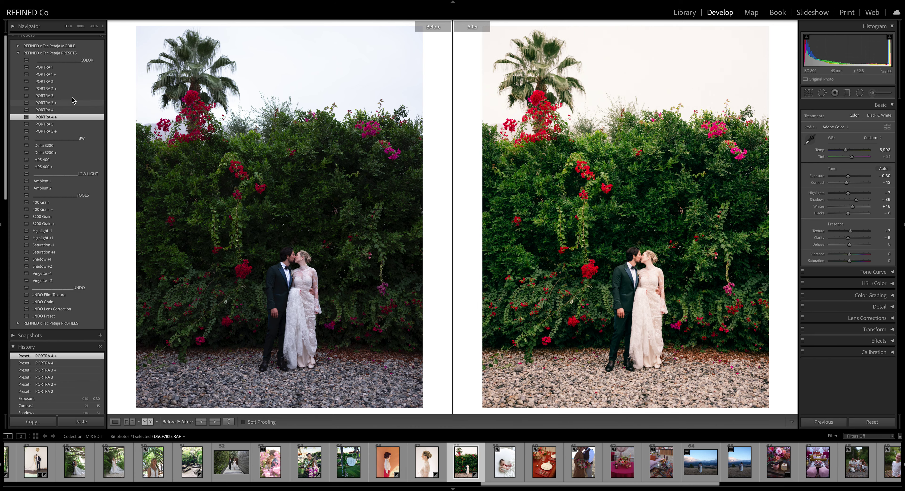
Step: Compare the base presets PORTRA 1, 2, 3 and 4 on the couple photo and end with PORTRA 5 applied
left_click(50, 67)
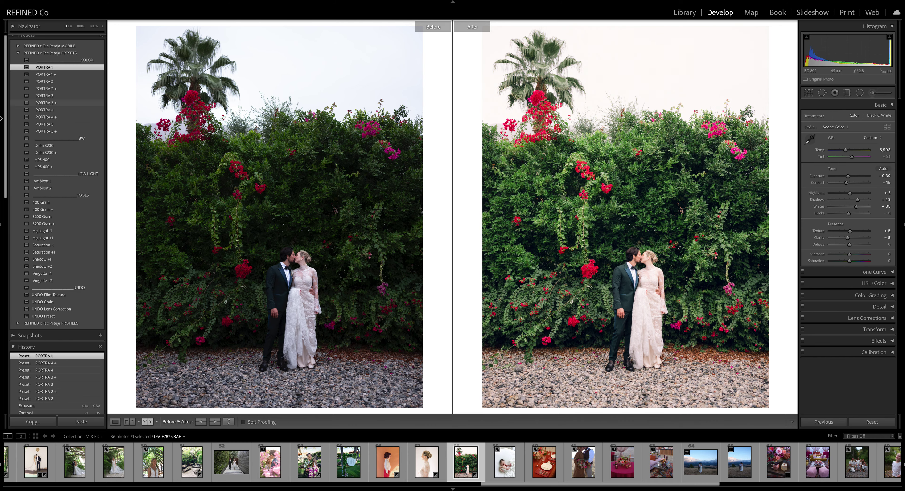
left_click(45, 81)
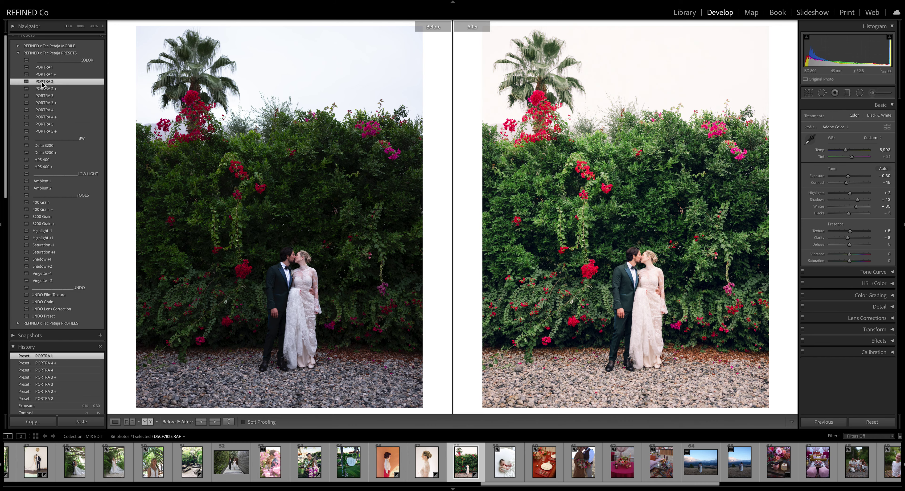
left_click(47, 96)
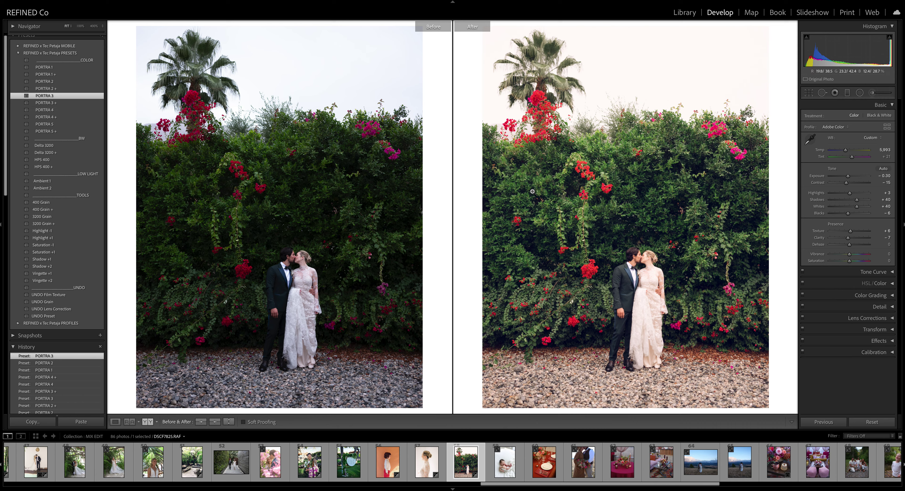
left_click(49, 111)
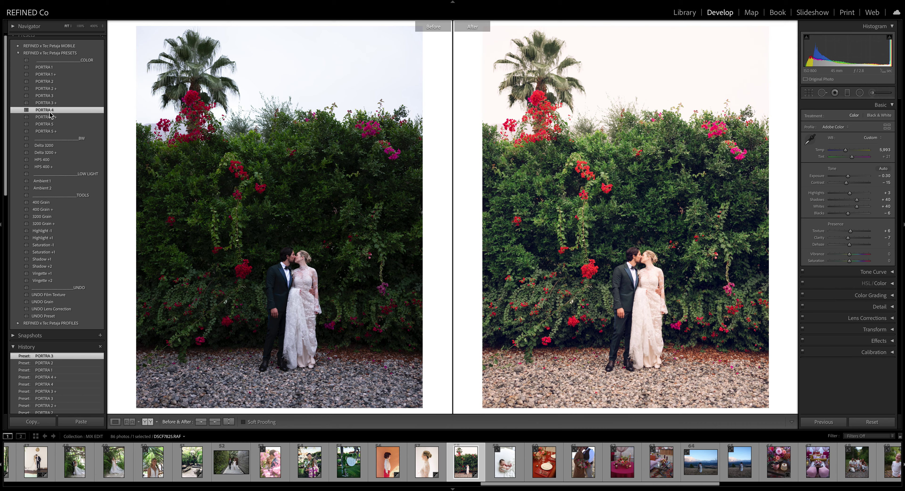
left_click(48, 125)
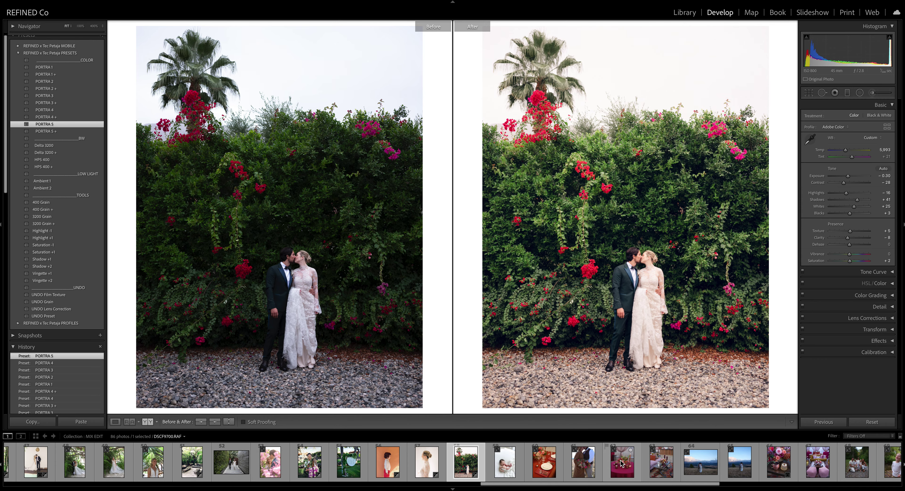
Step: Open the photo of the couple holding the bouquet, apply PORTRA 1 and raise the exposure to +0.20
scroll(623, 475, "down", 1)
left_click(543, 462)
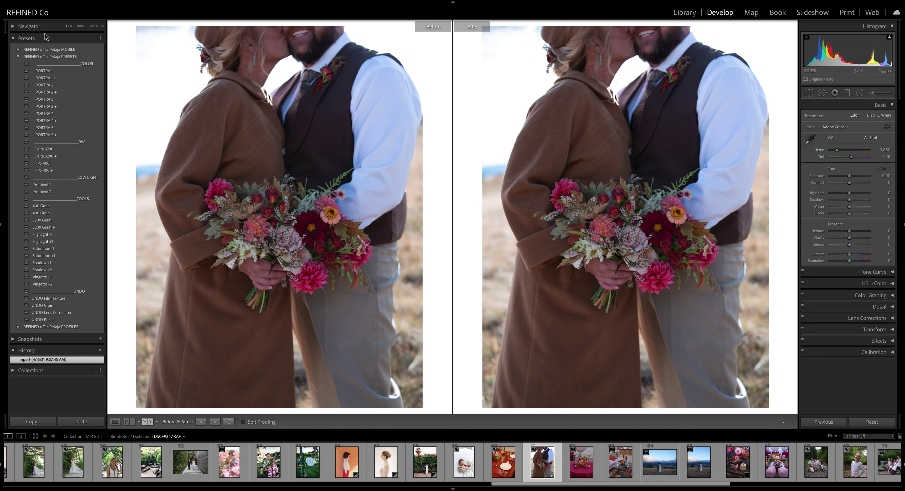
left_click(48, 73)
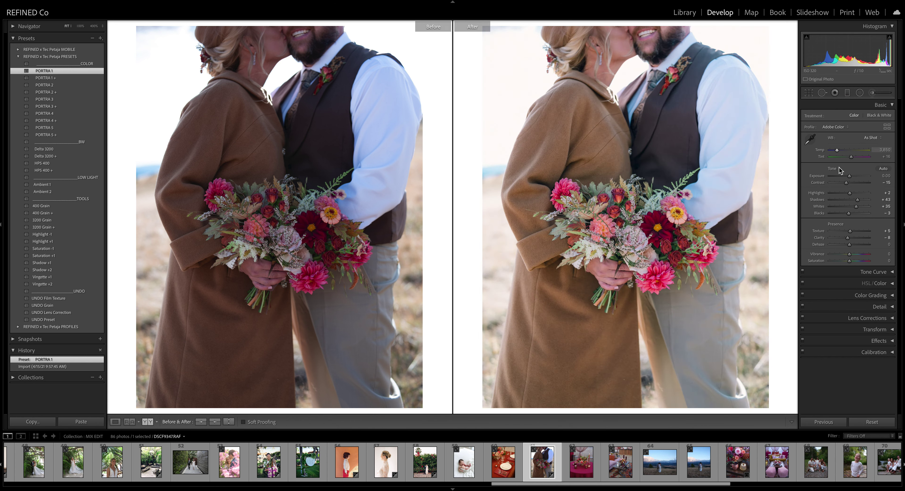
left_click_drag(850, 177, 852, 177)
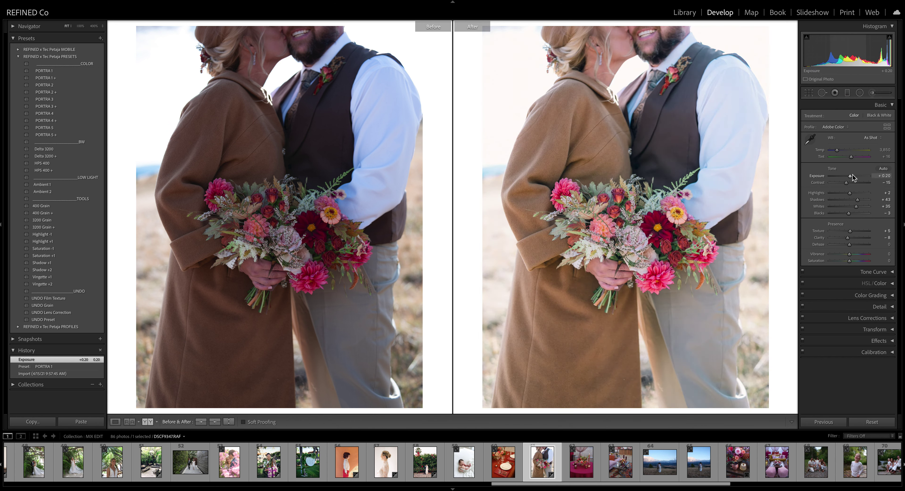
Step: Apply PORTRA 1+ with shadows +53 and exposure +0.30, and toggle the Saturation +1 preset to compare, leaving it applied
left_click(50, 78)
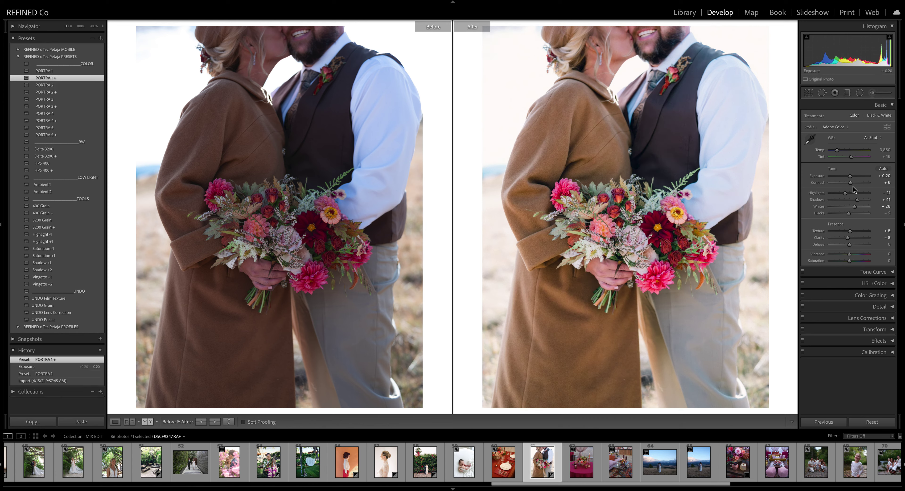
left_click_drag(857, 200, 852, 176)
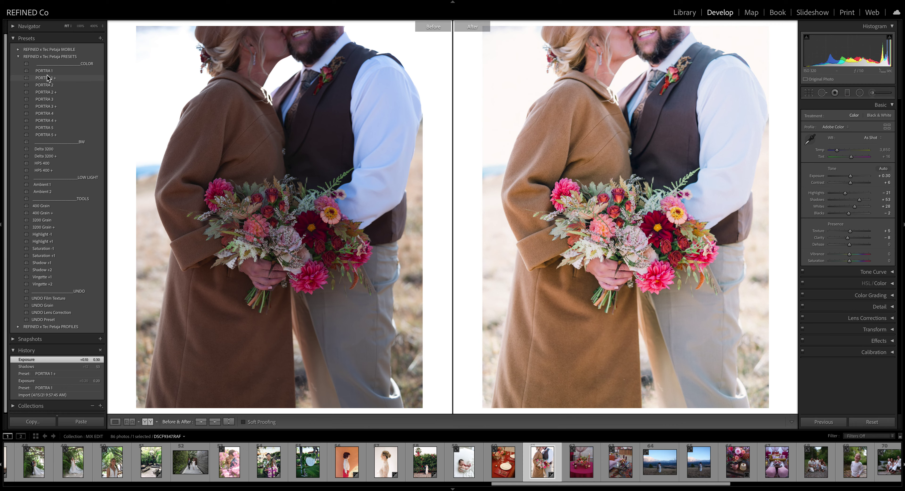
left_click(54, 258)
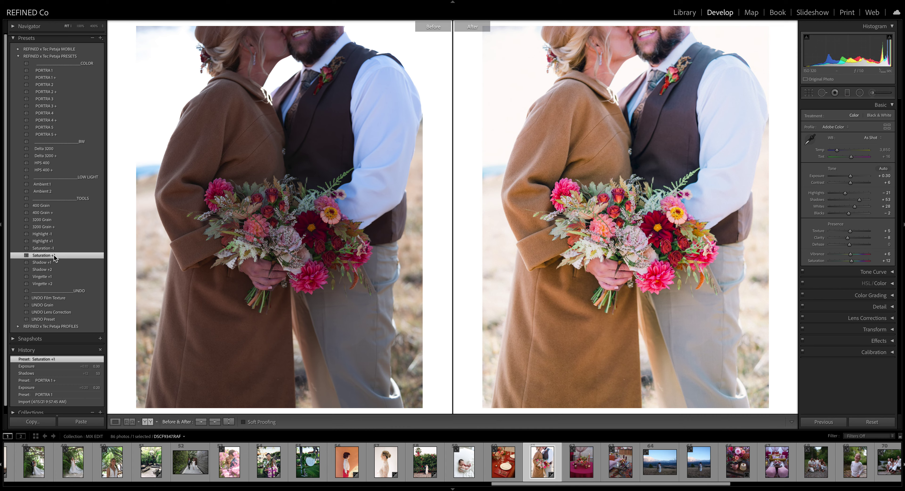
key("super+z")
left_click(55, 259)
key("super+z")
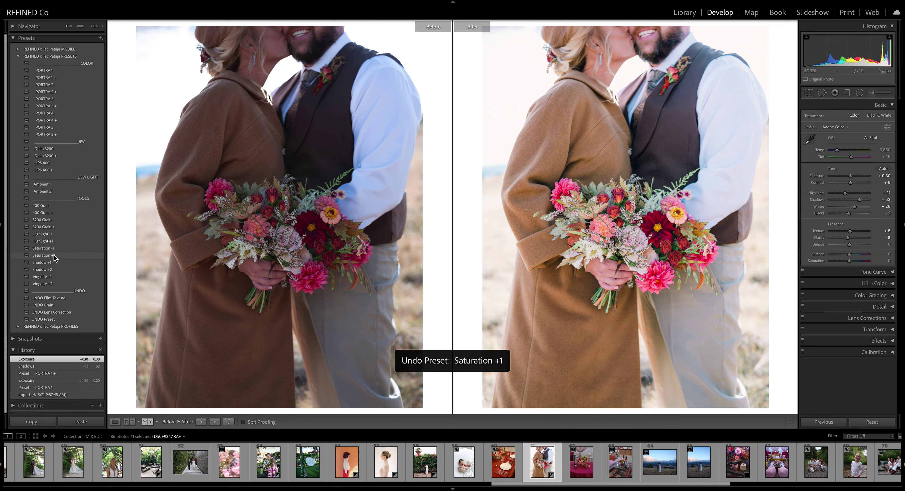
left_click(54, 259)
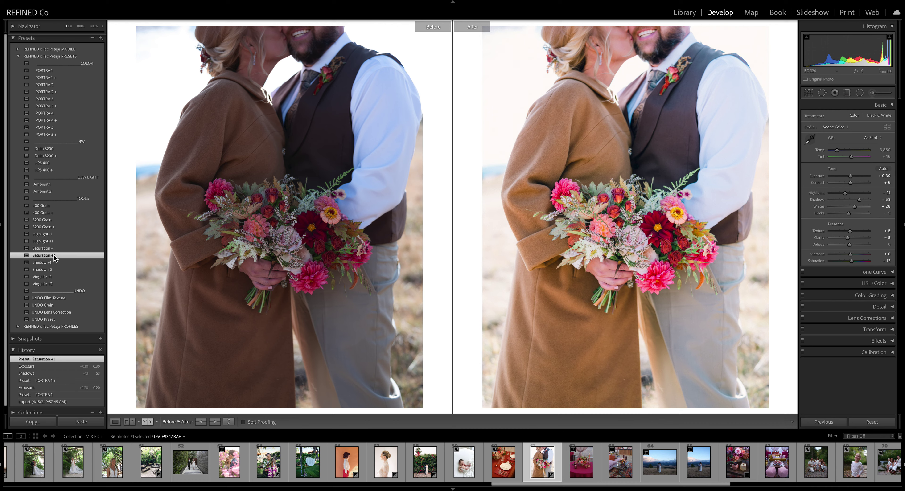
Step: Try PORTRA 2 and PORTRA 2+ on the bouquet photo, set blacks to -17 and adjust contrast, shadows and highlights
left_click(51, 86)
left_click(51, 92)
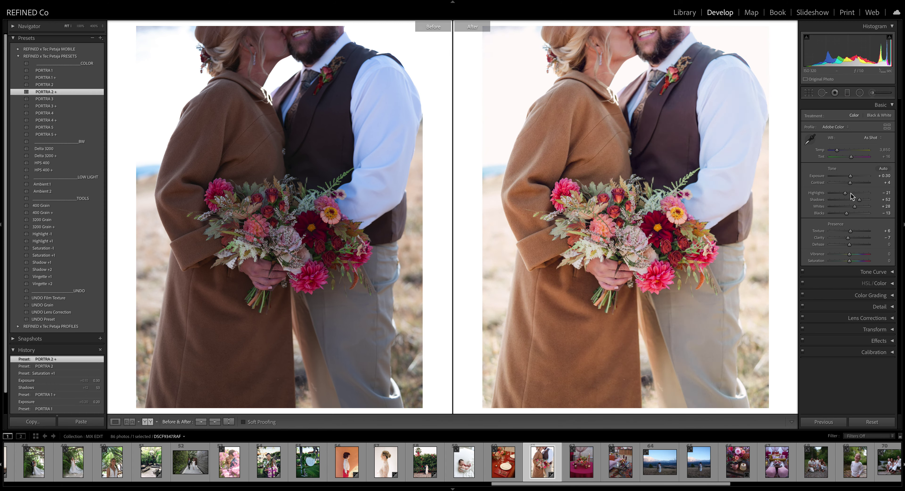
scroll(848, 214, "down", 4)
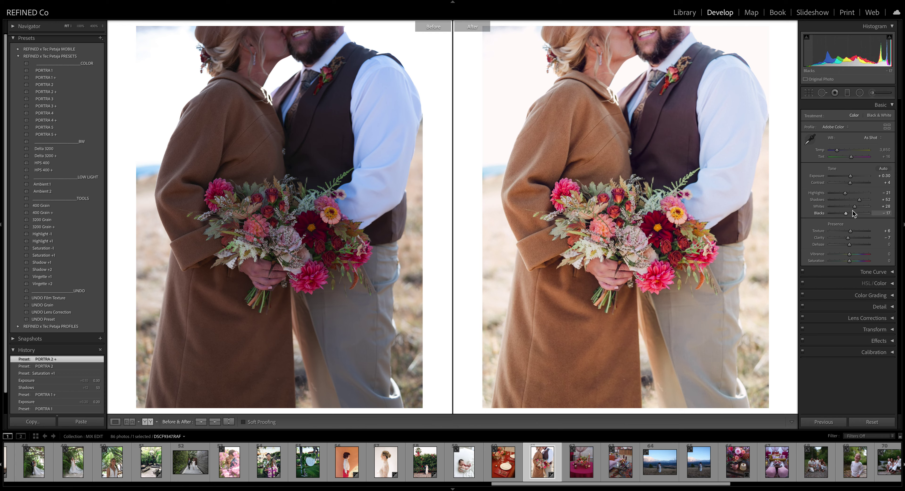
scroll(861, 201, "up", 1)
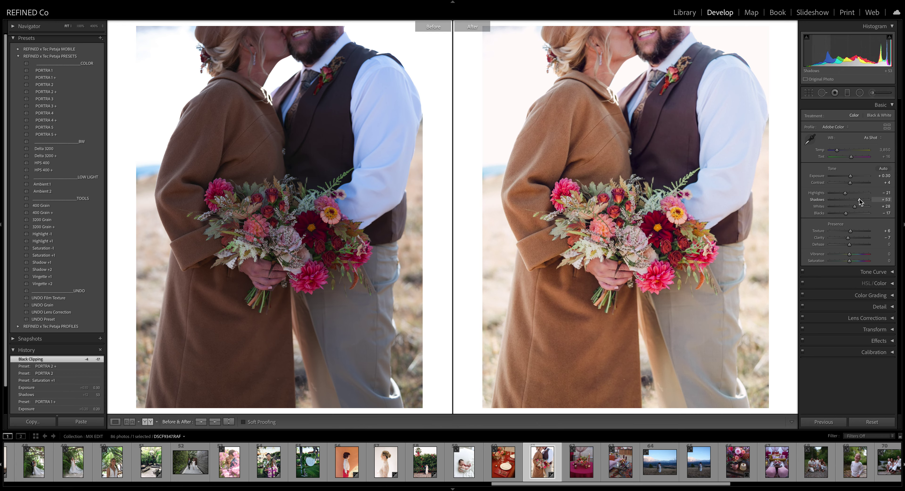
mouse_move(851, 183)
left_mouse_down()
mouse_move(864, 202)
mouse_move(844, 196)
left_mouse_up()
Step: Try the presets PORTRA 3, PORTRA 3+ and PORTRA 4+ in turn on the bouquet photo
left_click(47, 101)
left_click(49, 106)
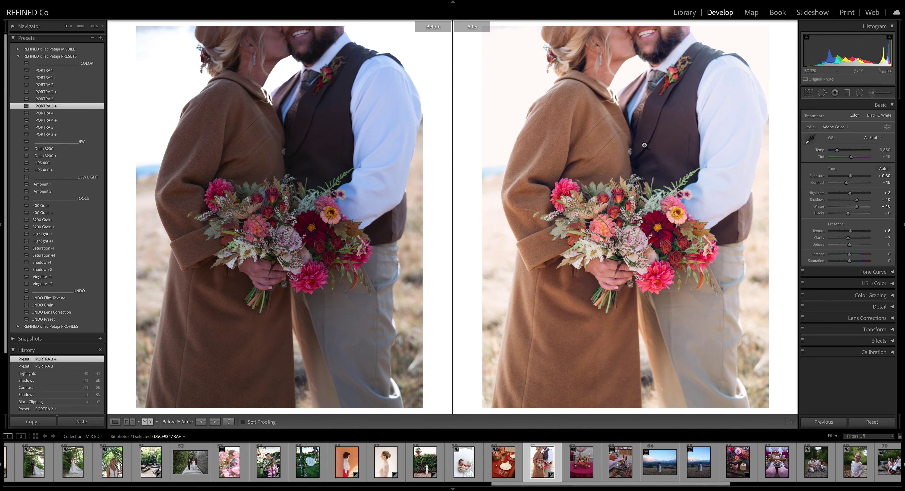
left_click(50, 121)
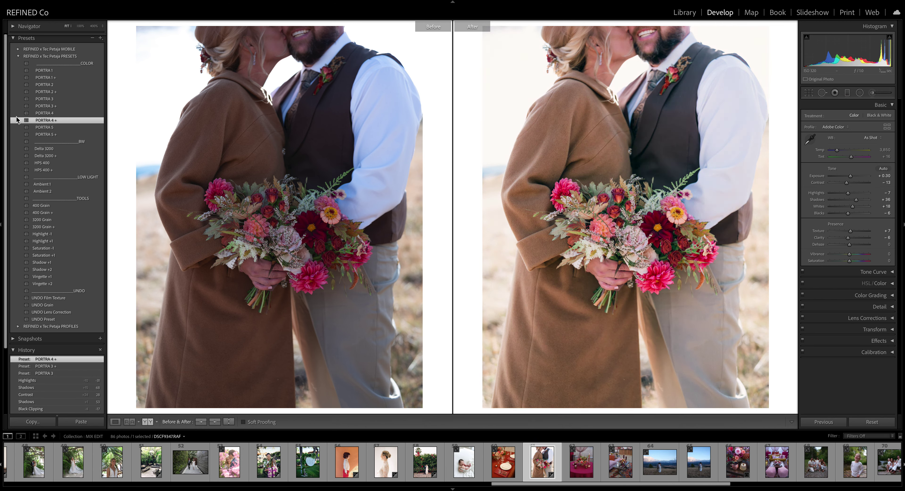
Step: Set the bouquet photo's contrast to -6 and exposure to +0.40, and compare PORTRA 4+ with PORTRA 5+, ending on PORTRA 5+
left_click_drag(851, 176, 853, 178)
scroll(850, 186, "up", 5)
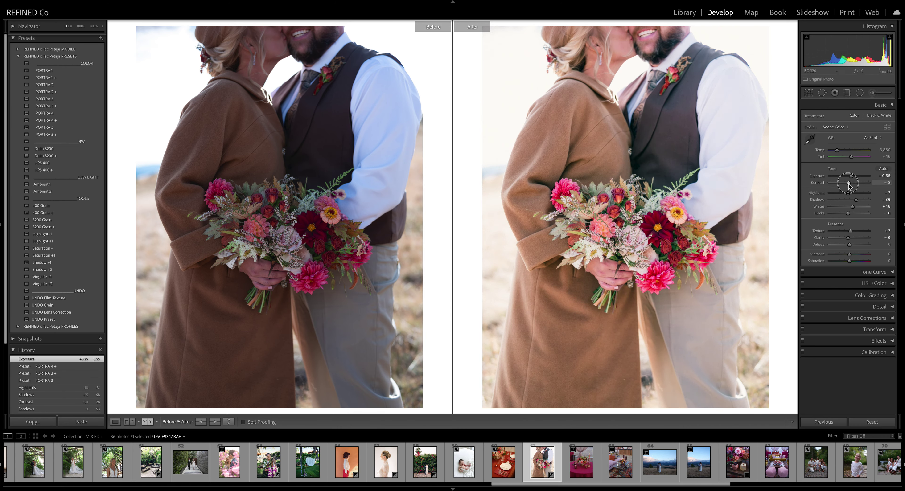
scroll(853, 177, "down", 6)
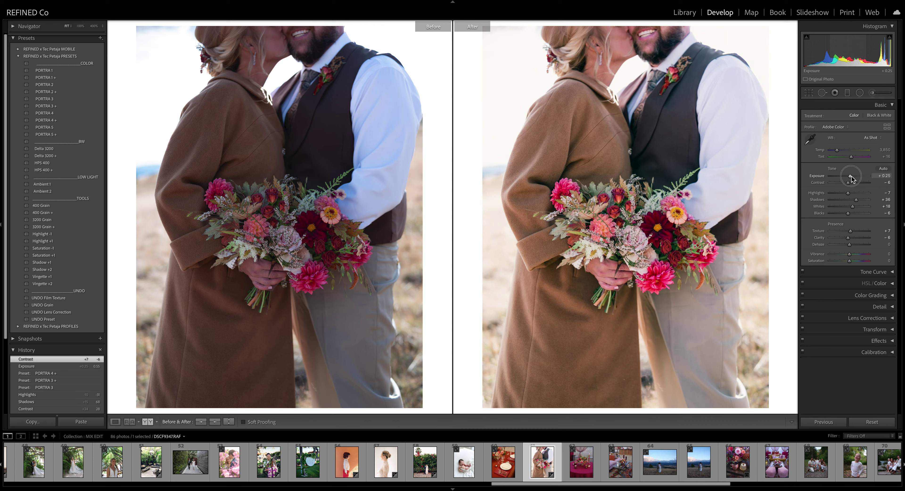
scroll(852, 178, "up", 3)
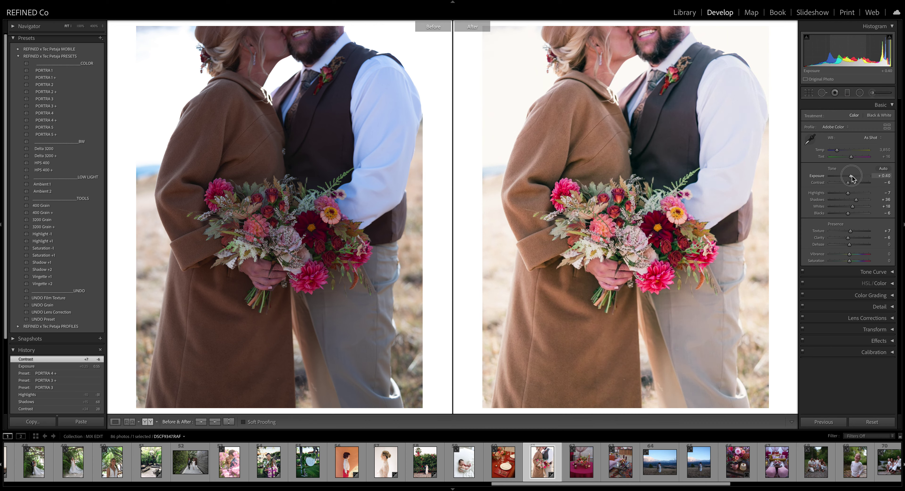
left_click(56, 122)
left_click(59, 134)
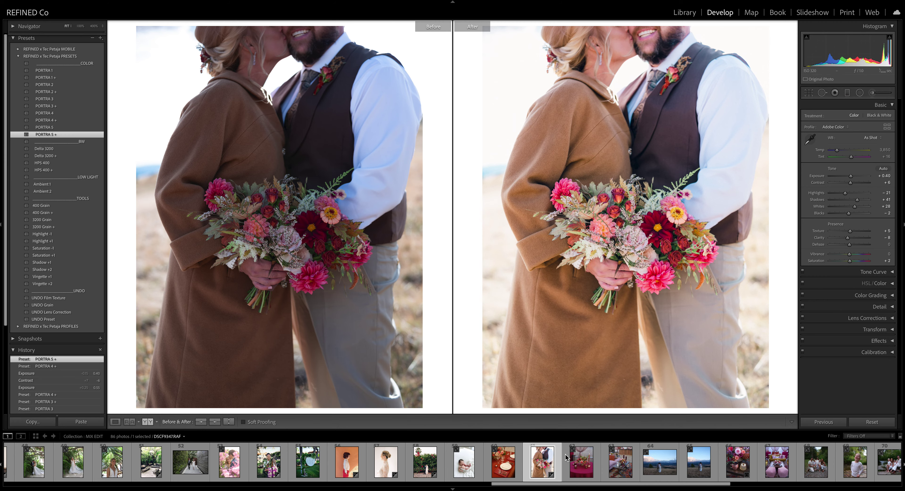
Step: Open the horizontal photo of the couple in front of the mountain valley and set its white balance to Auto
scroll(655, 471, "down", 3)
scroll(656, 471, "down", 1)
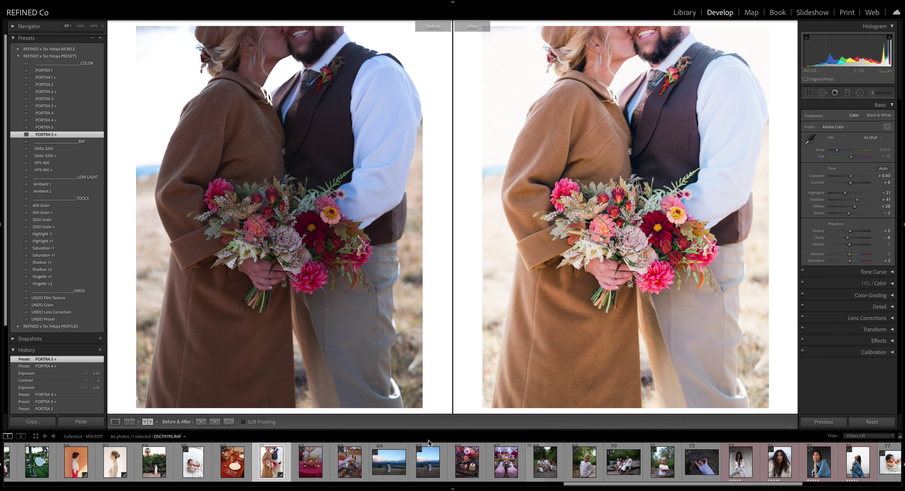
key("Right")
key("Right")
key("Right")
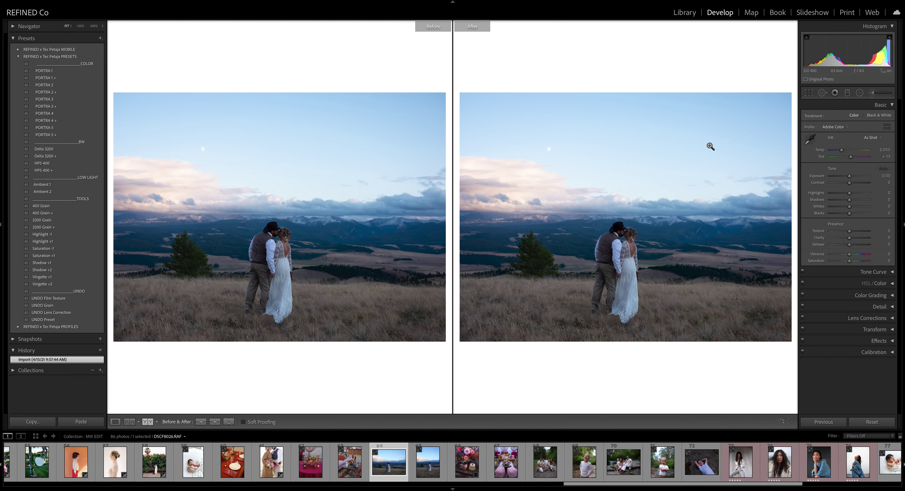
left_click(873, 138)
left_click(874, 147)
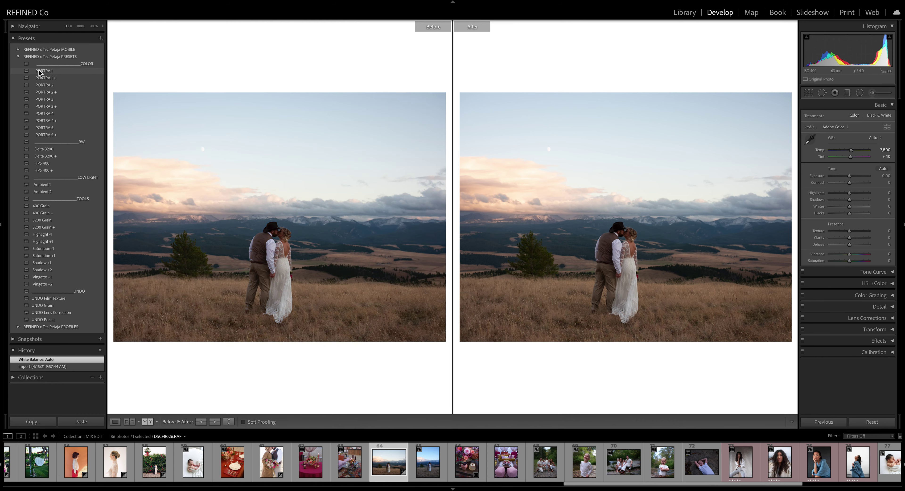
Step: Apply PORTRA 1 to the mountain photo with exposure +0.50 and show only the edited image
left_click(54, 72)
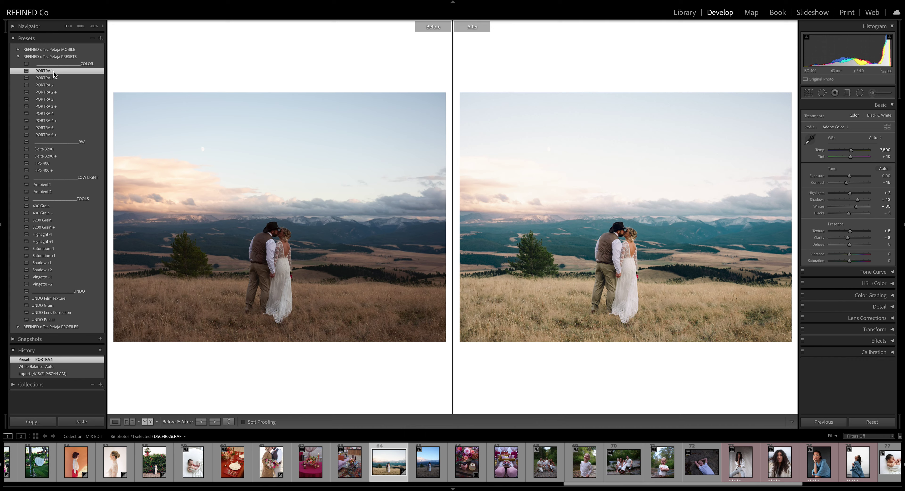
left_click_drag(850, 177, 853, 179)
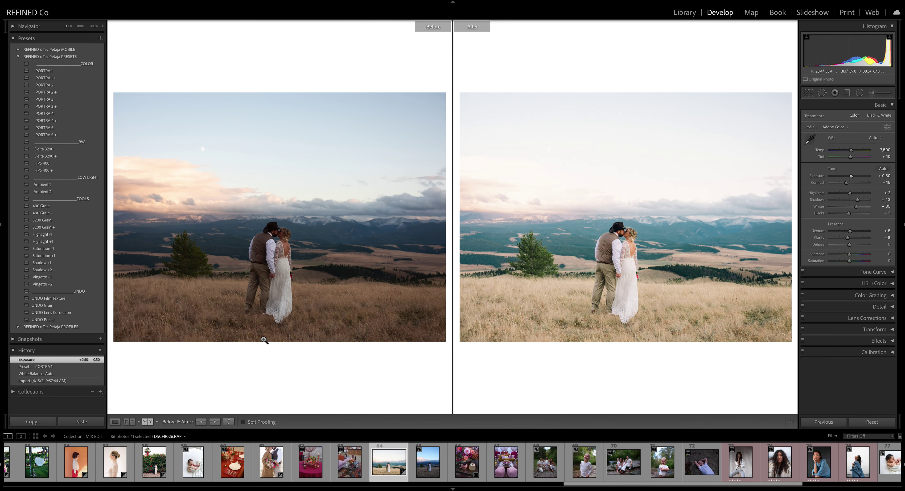
left_click(115, 421)
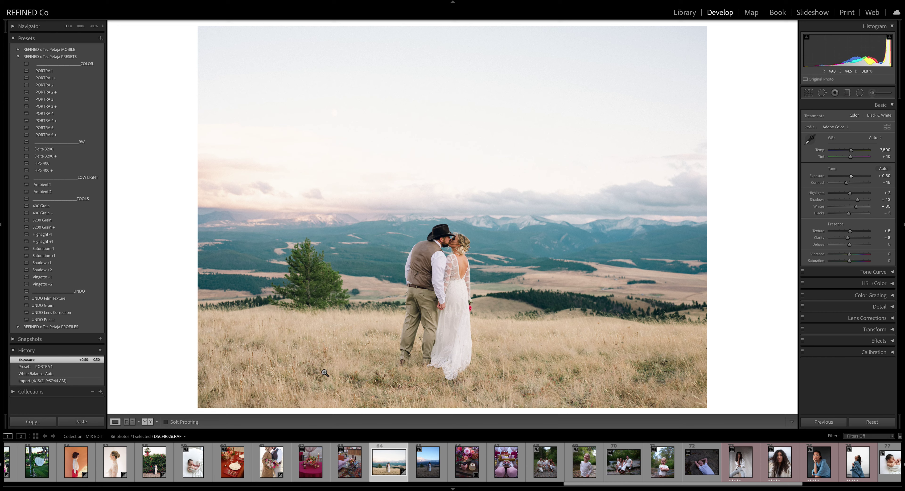
Step: Compare PORTRA 1+, PORTRA 2 and PORTRA 2+ on the mountain photo, return to PORTRA 2 and set exposure to +0.80
left_click(57, 77)
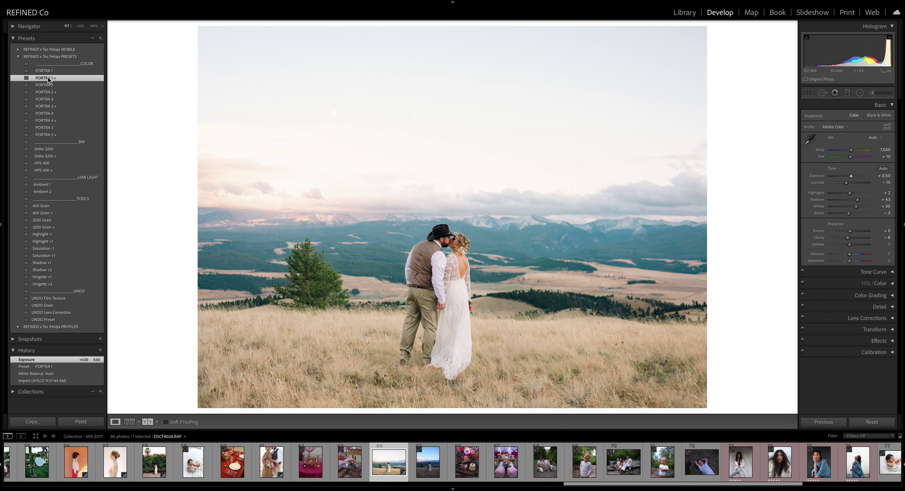
left_click(51, 86)
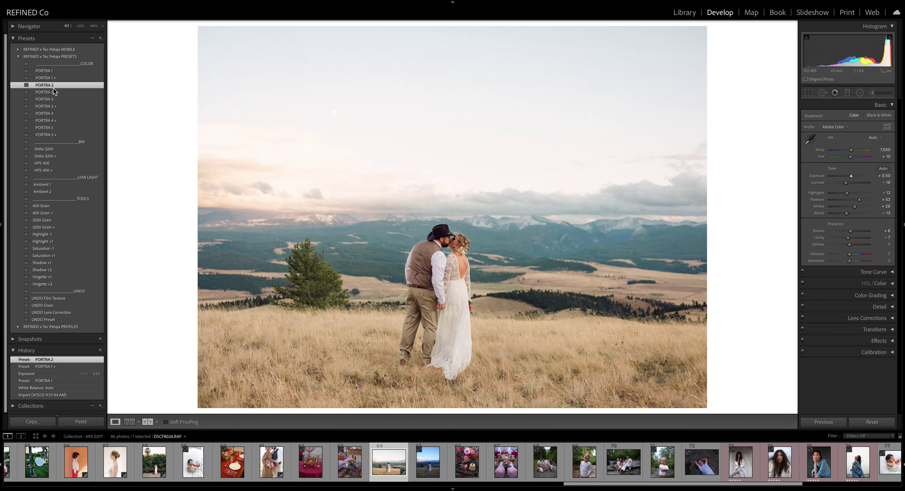
left_click(54, 93)
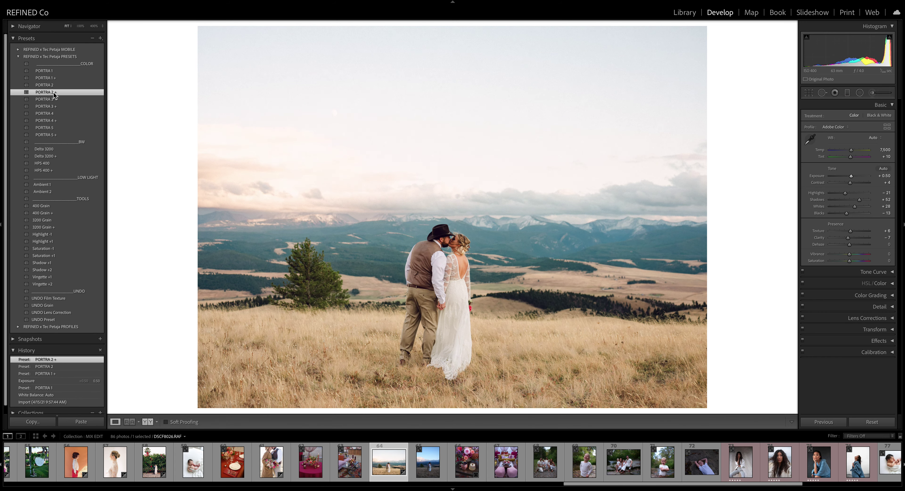
left_click(49, 85)
left_click_drag(854, 179, 855, 179)
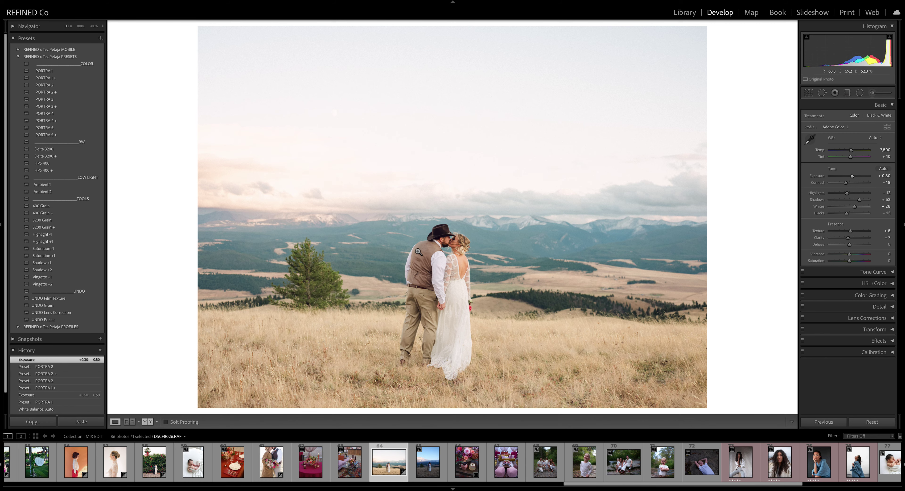
Step: Try PORTRA 3, 3+, 4 and 4+ in turn on the mountain photo, and cool the temperature to 6,990
left_click(44, 100)
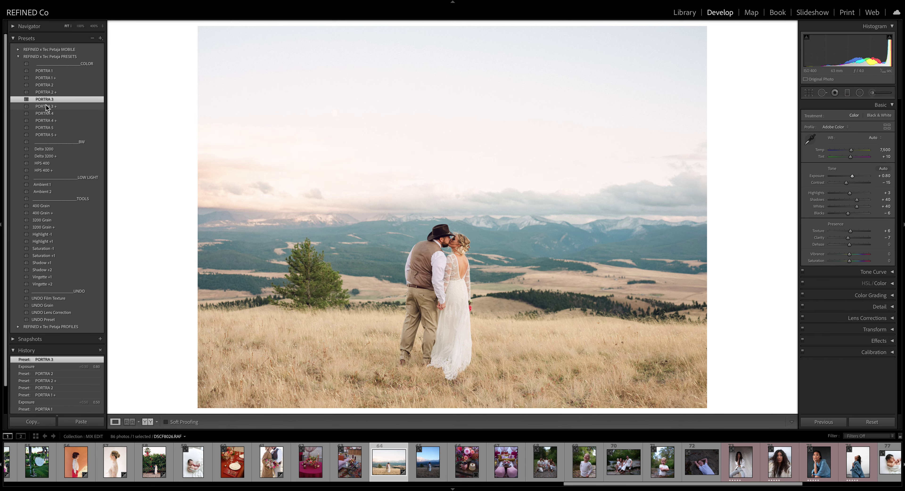
left_click(47, 106)
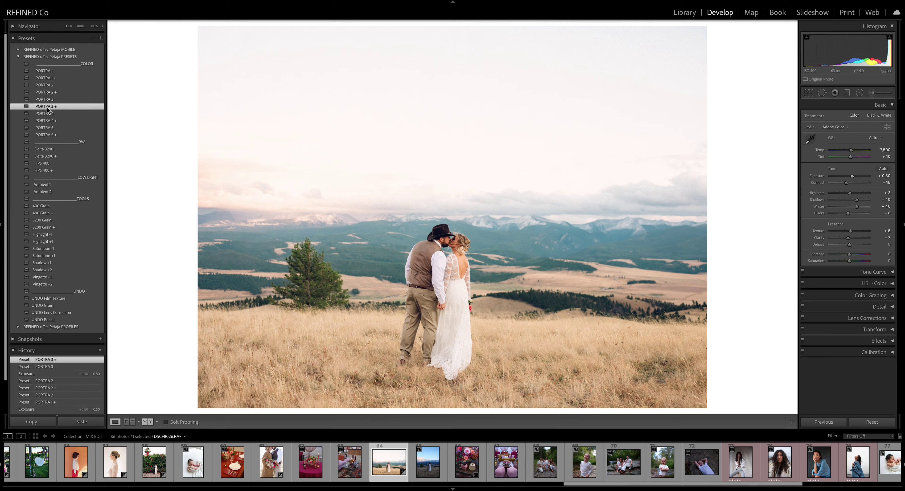
left_click(47, 114)
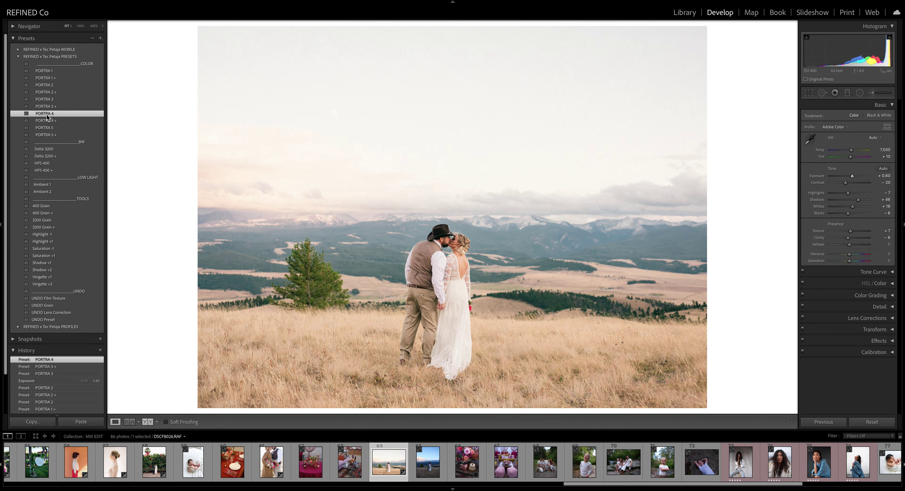
left_click(46, 121)
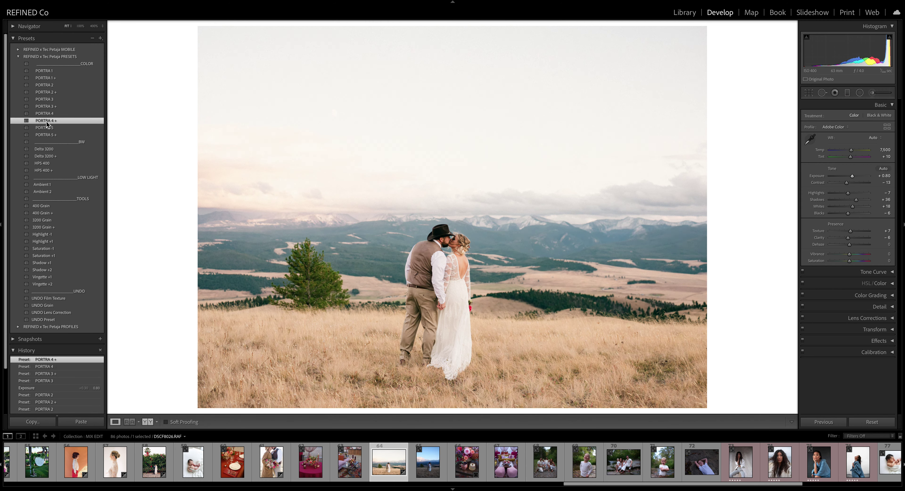
left_click_drag(853, 176, 849, 154)
Step: Apply PORTRA 5 with exposure +0.70, switch to PORTRA 5+, raise the shadows slightly and set exposure to +0.65
left_click(46, 131)
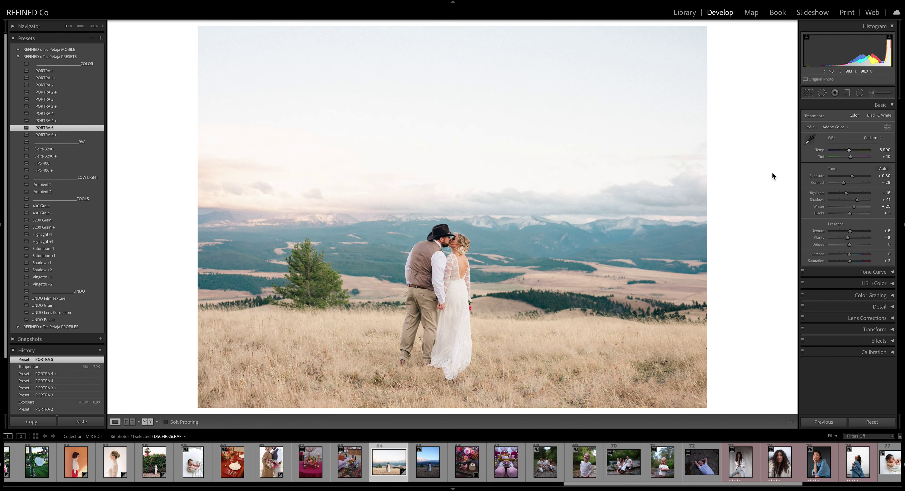
left_click_drag(853, 179, 849, 178)
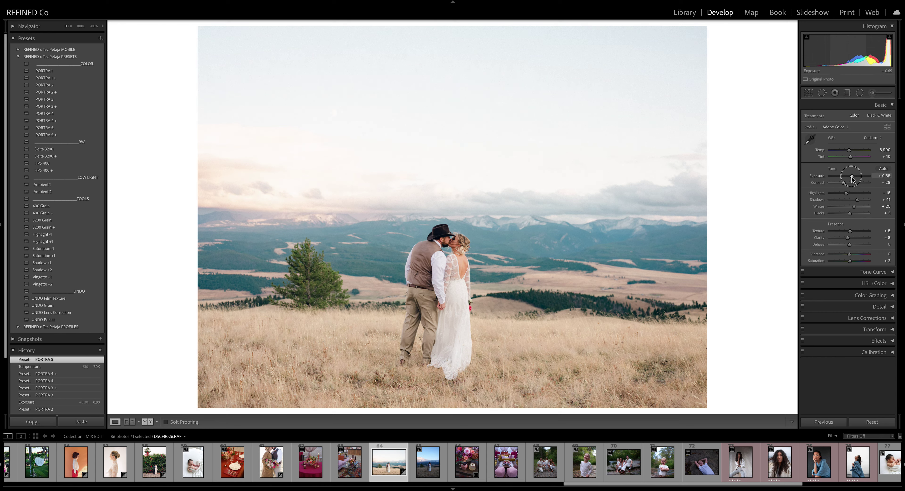
left_click(54, 135)
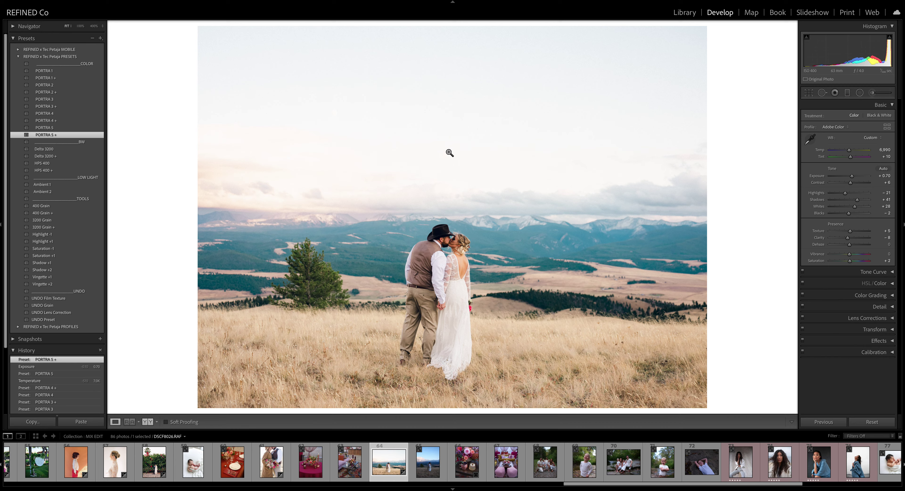
left_click_drag(858, 200, 851, 176)
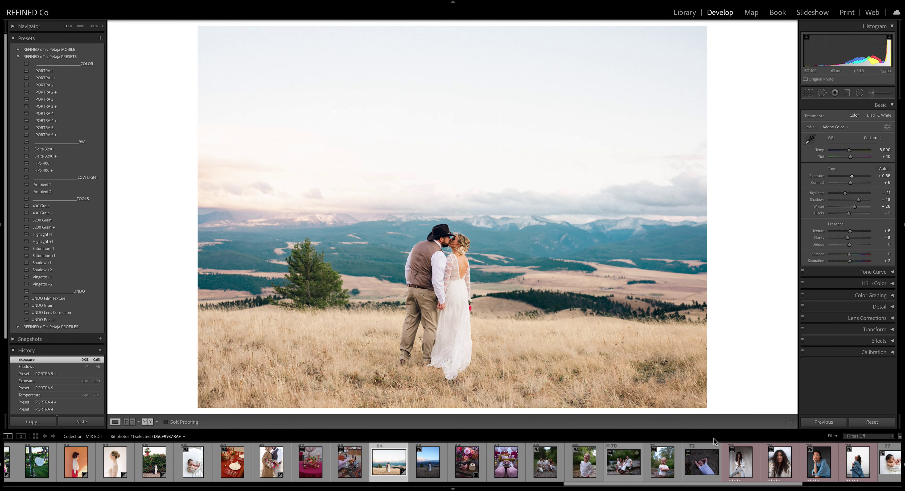
Step: Open the photo of the family of five by the creek and set its white balance to Auto, then fine-tune the temperature to 6,111
scroll(584, 461, "down", 1)
left_click(515, 462)
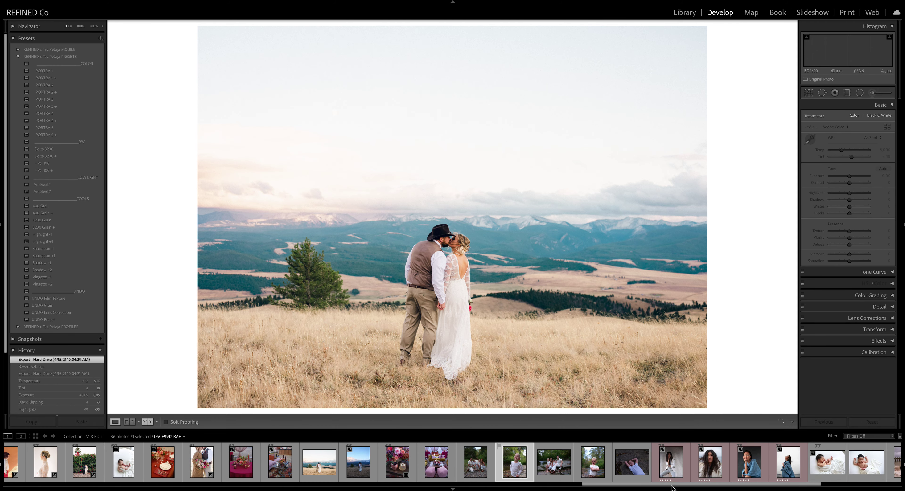
left_click(555, 471)
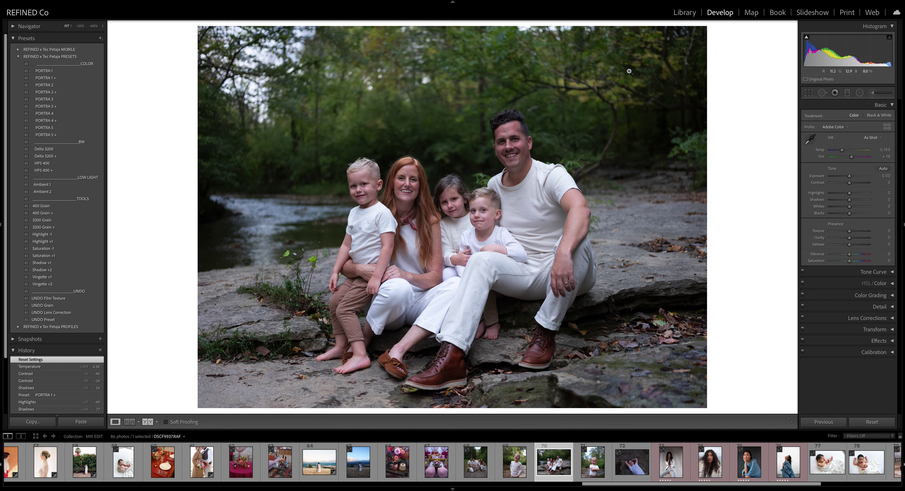
left_click(877, 139)
left_click(874, 144)
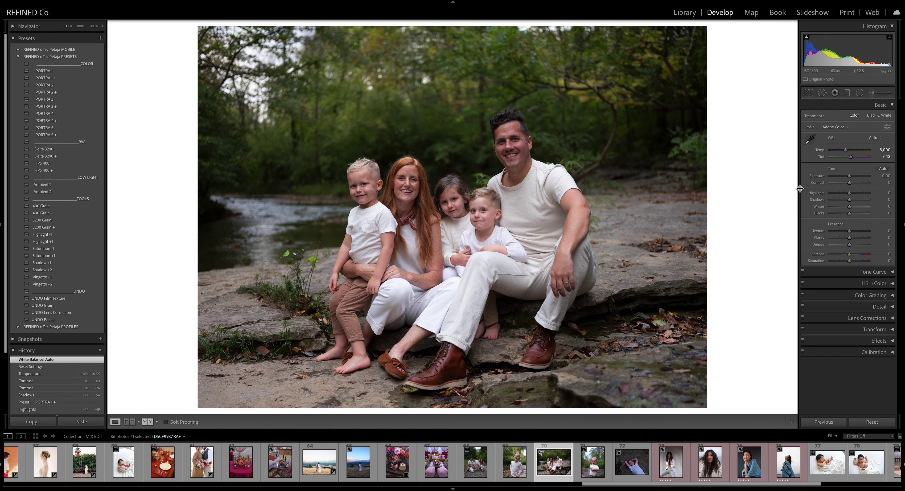
left_click_drag(846, 151, 846, 150)
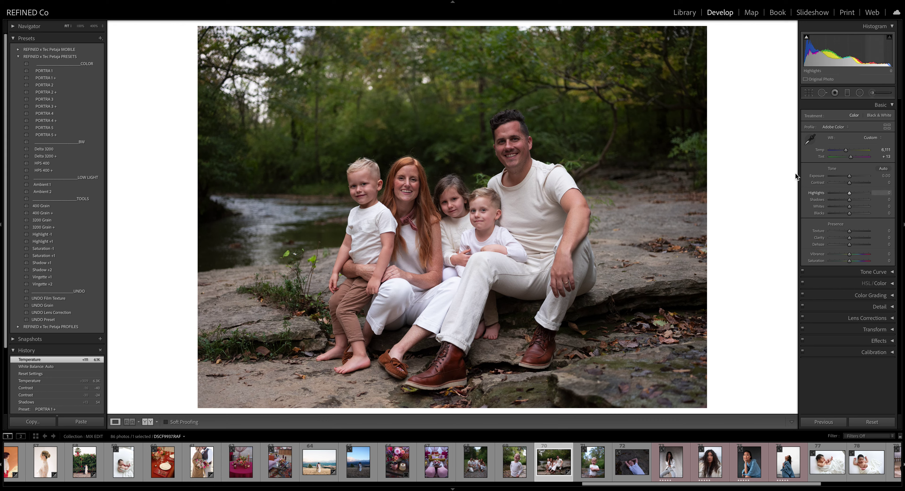
Step: Apply PORTRA 1 with temperature 6,324, exposure +0.35, contrast -17 and highlights -31, and show before and after side by side
left_click(53, 71)
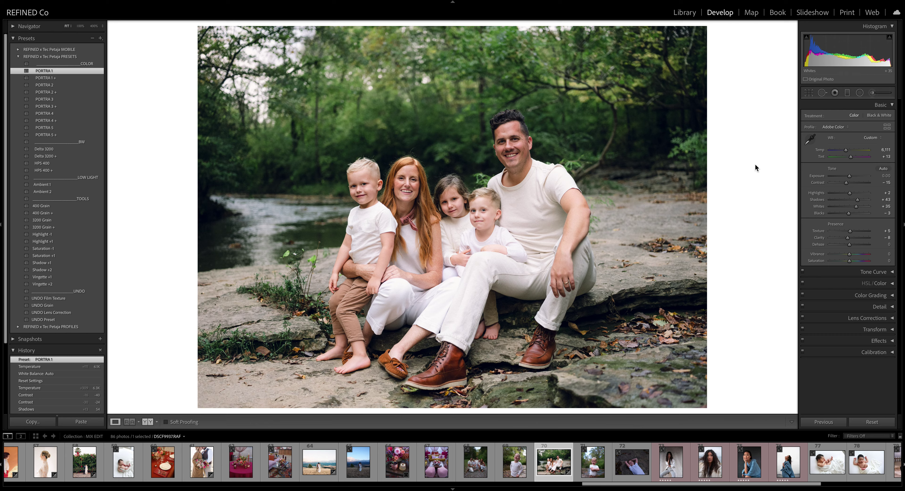
left_click_drag(850, 178, 845, 185)
left_click_drag(847, 151, 847, 151)
mouse_move(849, 194)
left_mouse_down()
mouse_move(843, 197)
mouse_move(851, 177)
mouse_move(847, 183)
left_mouse_up()
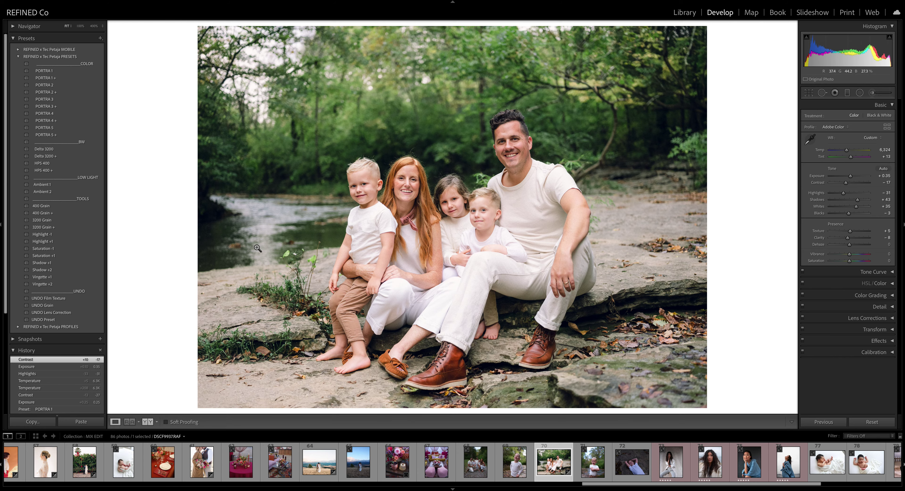
left_click(152, 425)
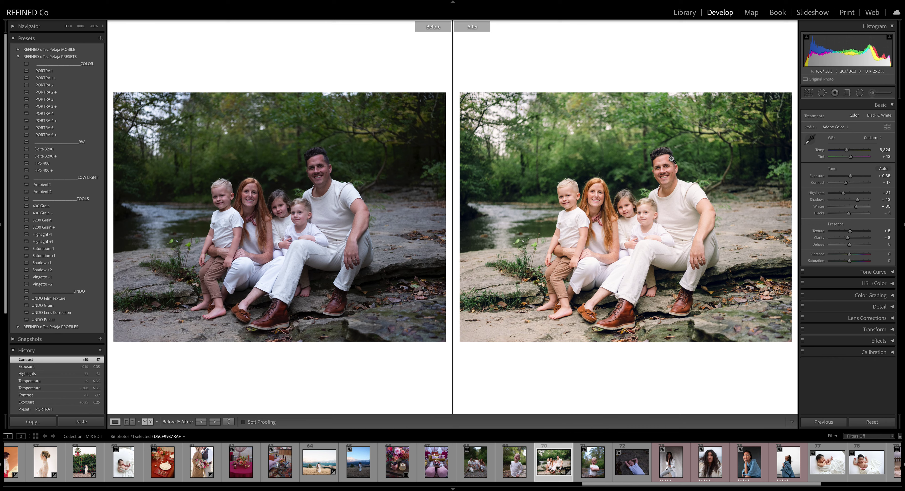
Step: Try PORTRA 2, 2+, 3, 3+ and 4 on the family photo, return to PORTRA 3+ and set exposure to +0.50
left_click(49, 86)
left_click(48, 93)
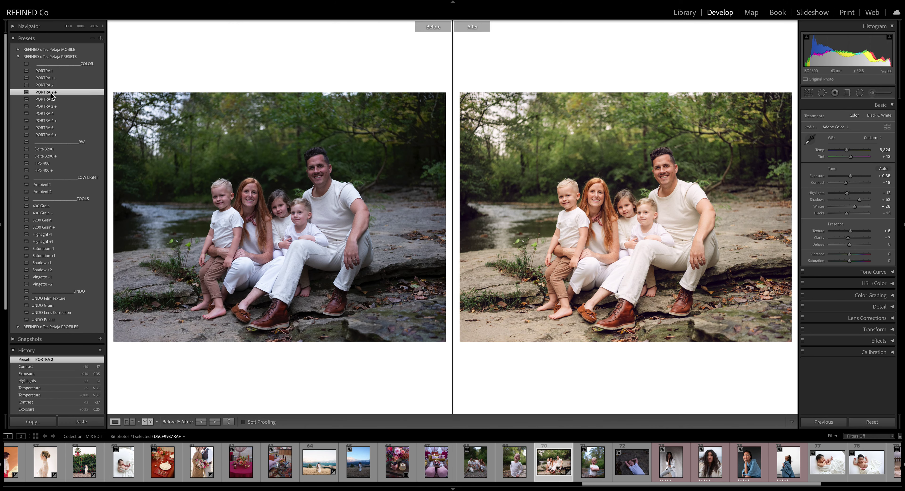
left_click(51, 99)
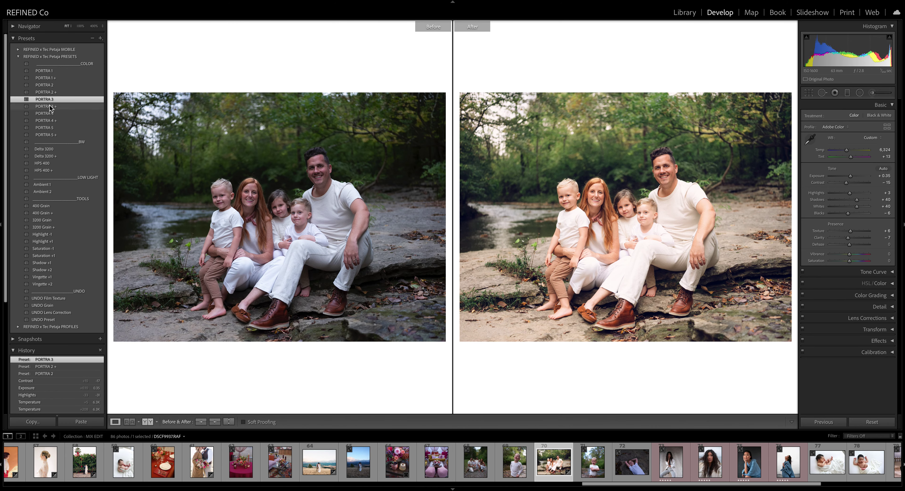
left_click(52, 107)
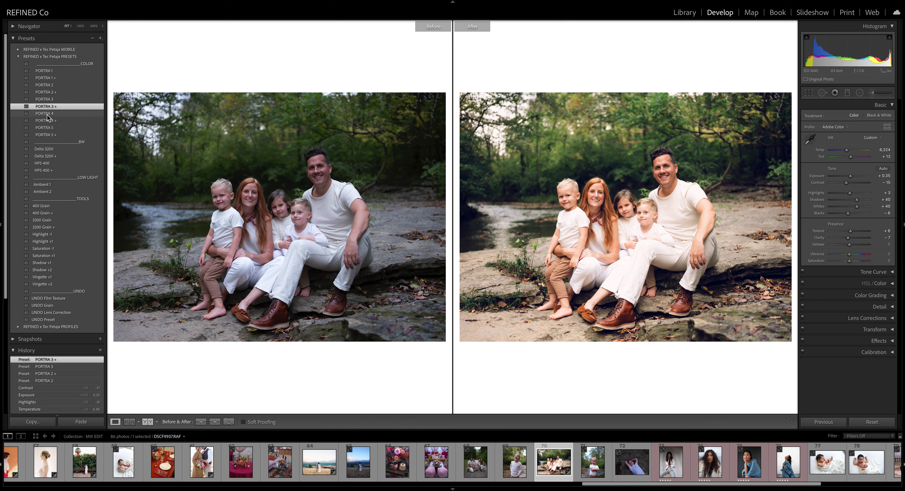
left_click(48, 114)
left_click(51, 108)
left_click_drag(852, 177, 853, 179)
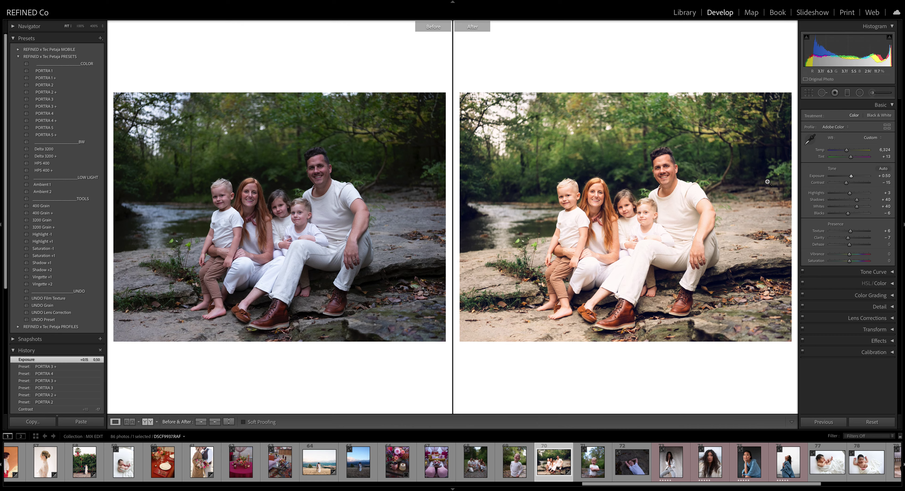
Step: Compare PORTRA 1+, 3+, 4 and 4+ on the family photo, and settle on PORTRA 5
left_click(48, 79)
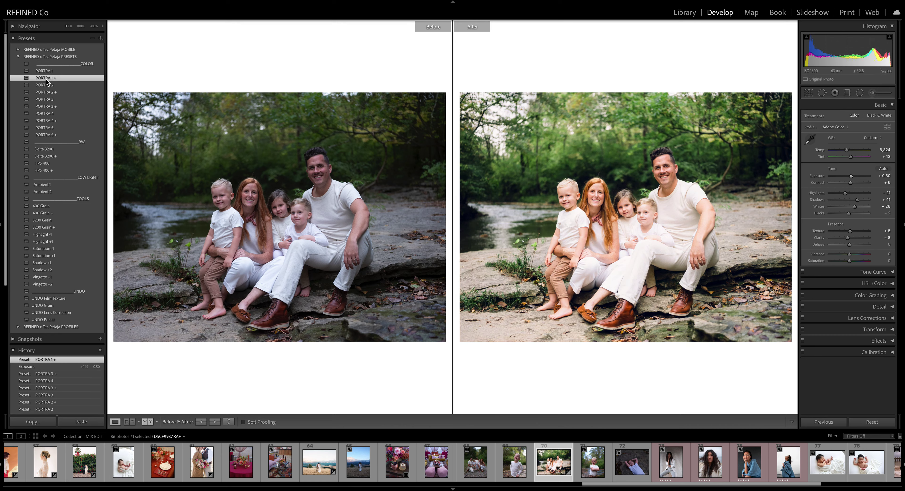
left_click(56, 107)
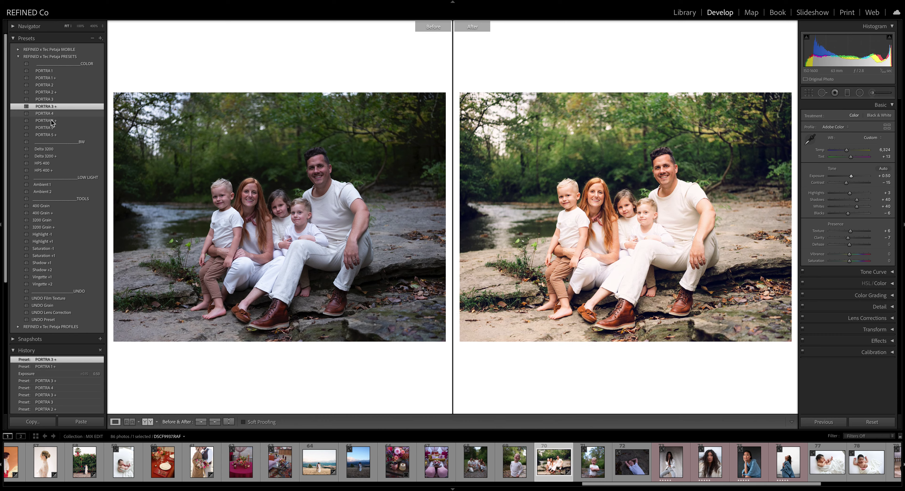
left_click(53, 113)
left_click(55, 121)
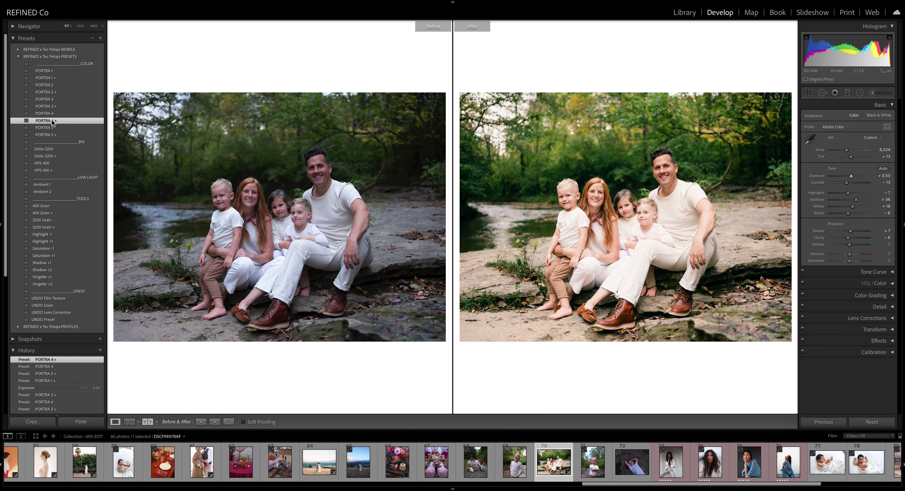
left_click(50, 128)
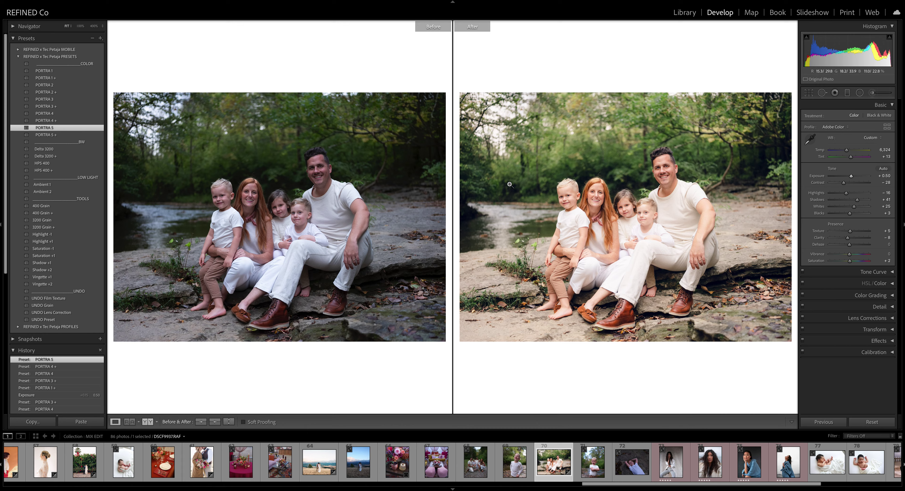
Step: Open the close-up portrait of the woman with windblown hair and try PORTRA 1, 1+, 2 and 2+ on it
scroll(685, 475, "down", 2)
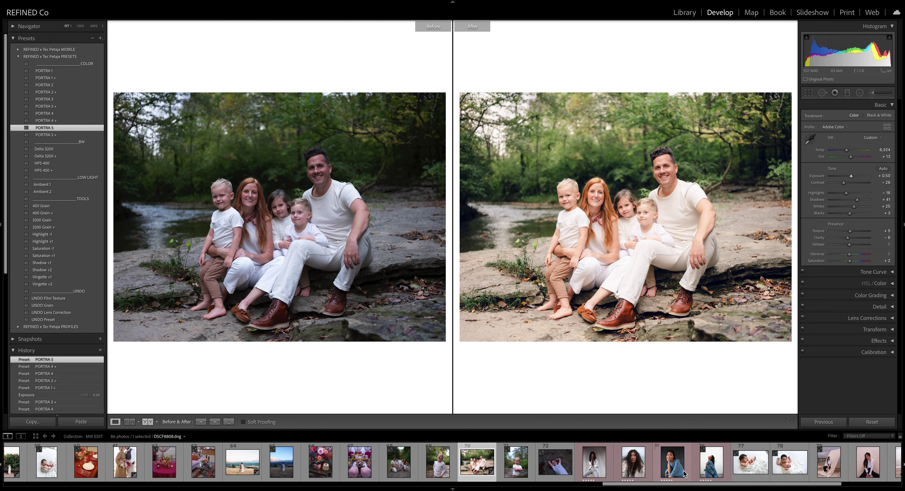
scroll(685, 474, "down", 5)
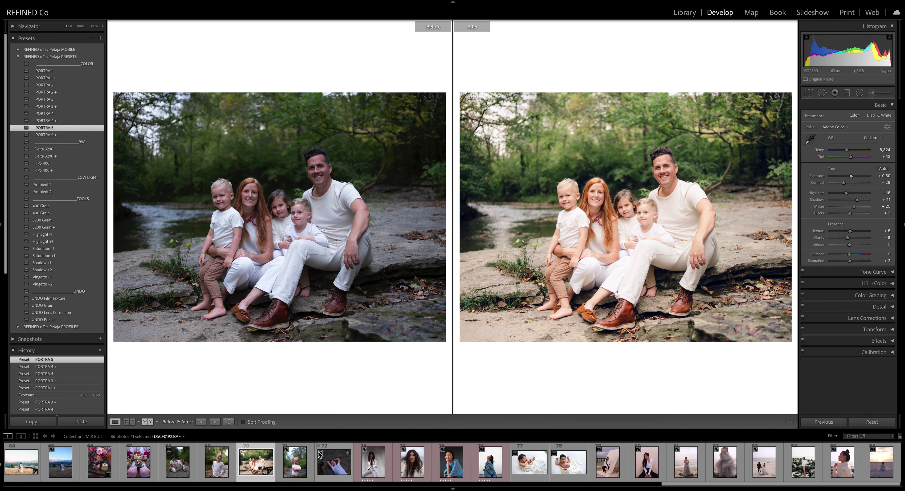
left_click(405, 469)
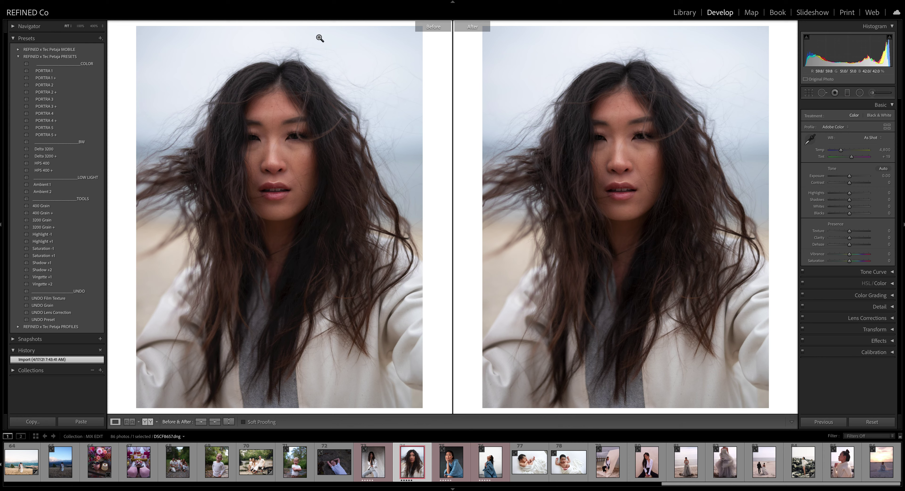
left_click(44, 70)
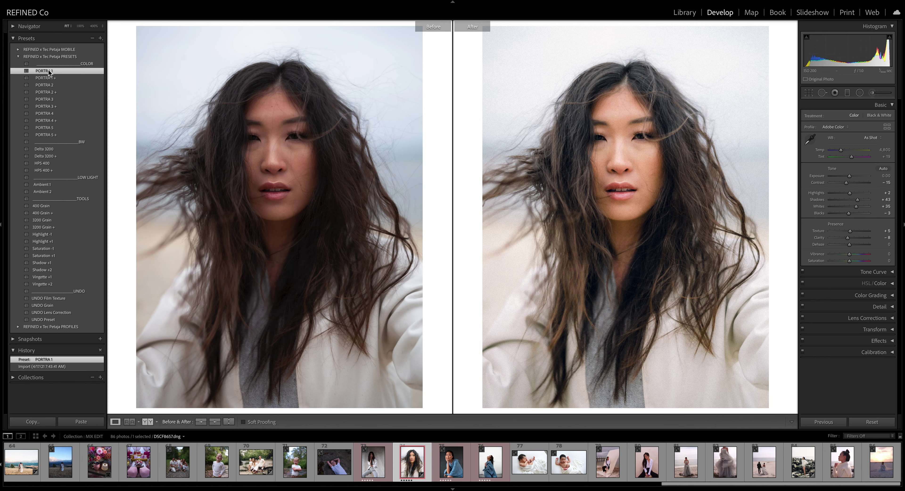
left_click(56, 78)
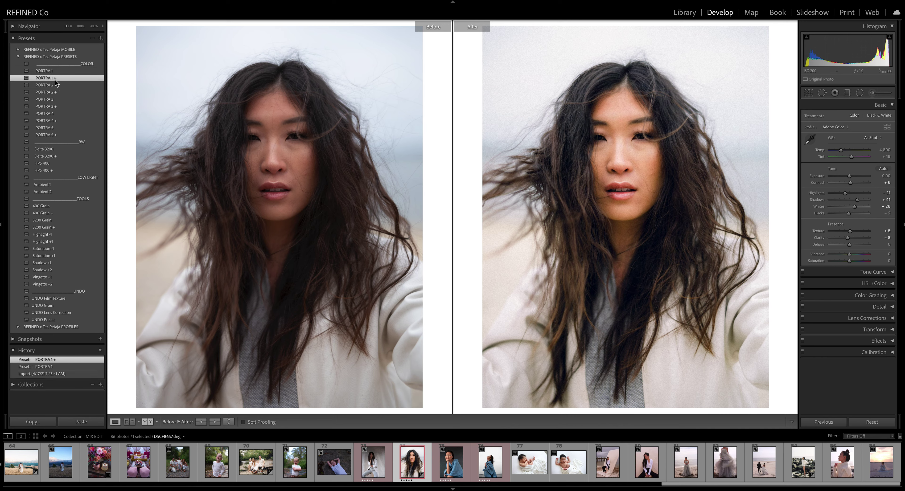
left_click(51, 86)
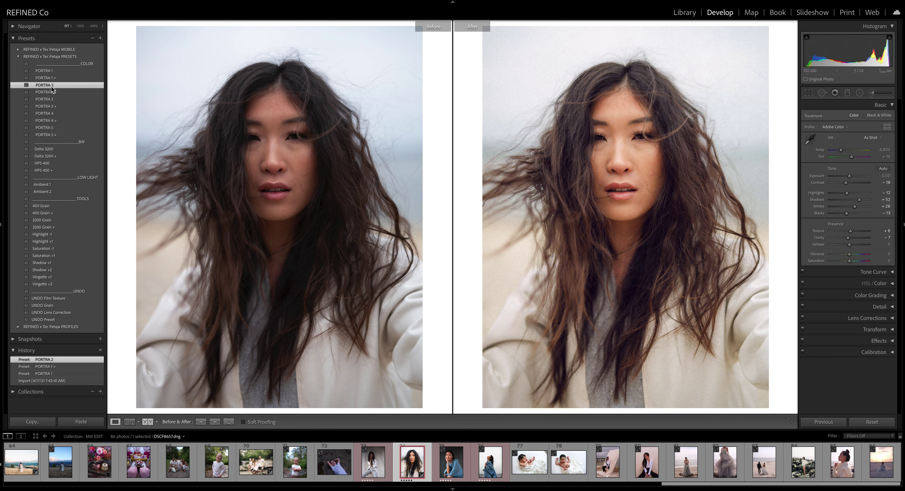
left_click(51, 92)
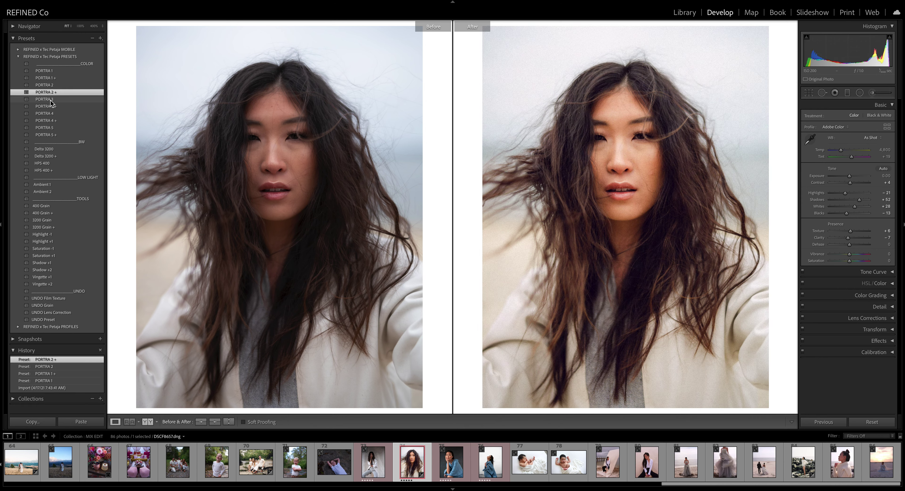
Step: Try PORTRA 3, 3+, 4, 4+, 5 and 5+ in turn on the windblown hair portrait
left_click(51, 100)
left_click(53, 107)
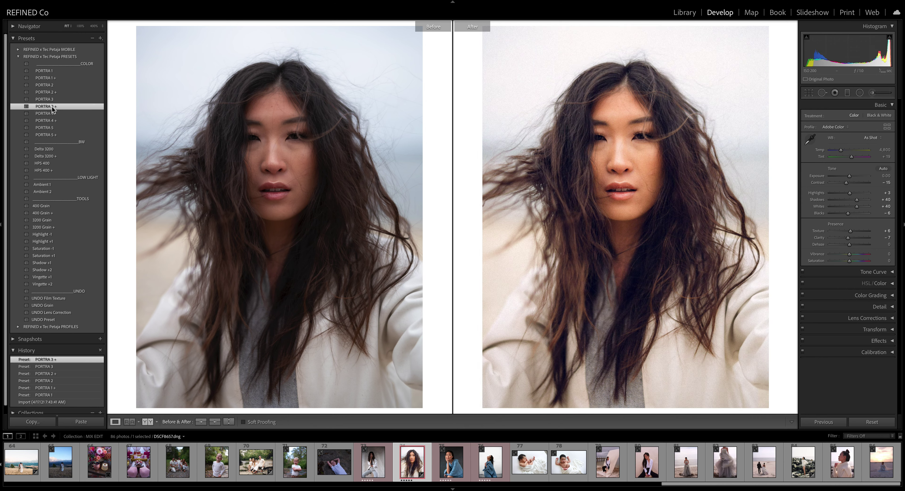
left_click(50, 115)
left_click(48, 122)
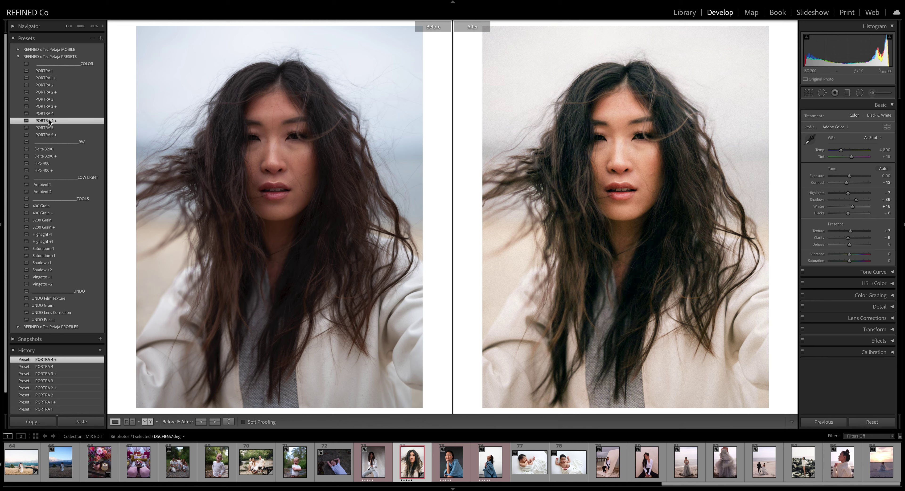
left_click(50, 128)
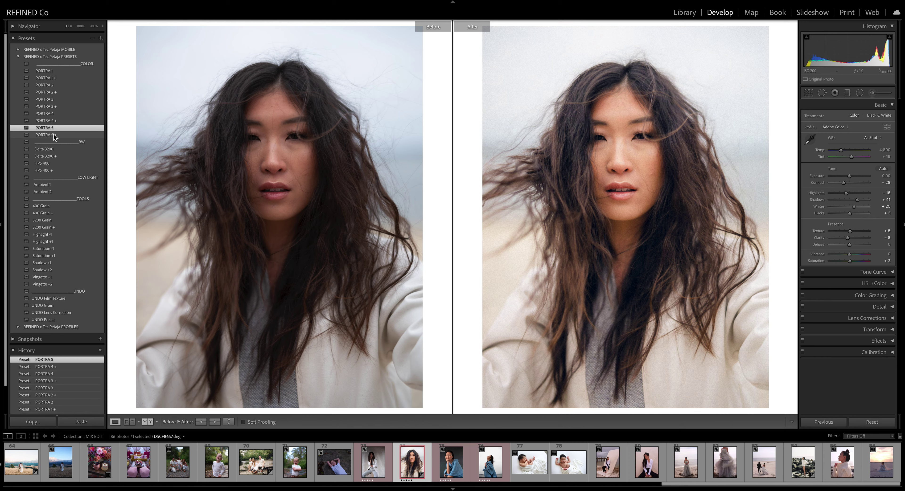
left_click(54, 136)
Step: Run through PORTRA 1, 1+, 2, 2+, 3 and 3+ a second time on the windblown hair portrait
left_click(49, 71)
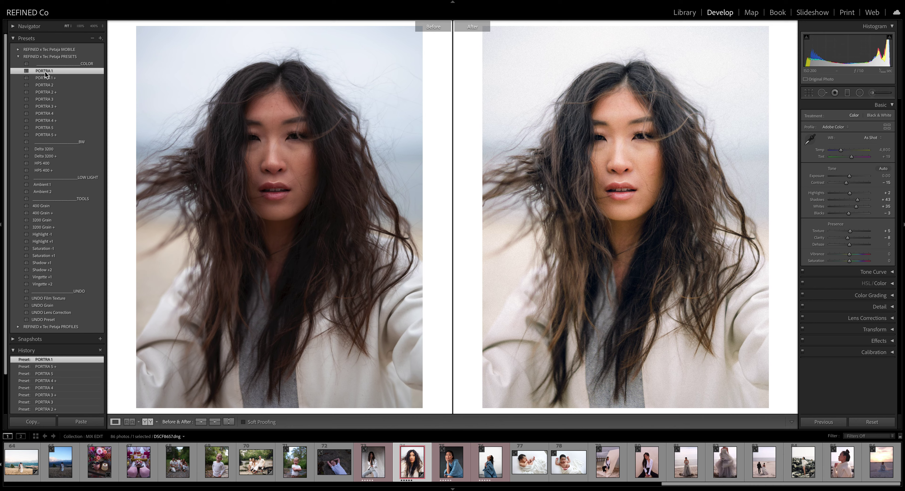
left_click(52, 79)
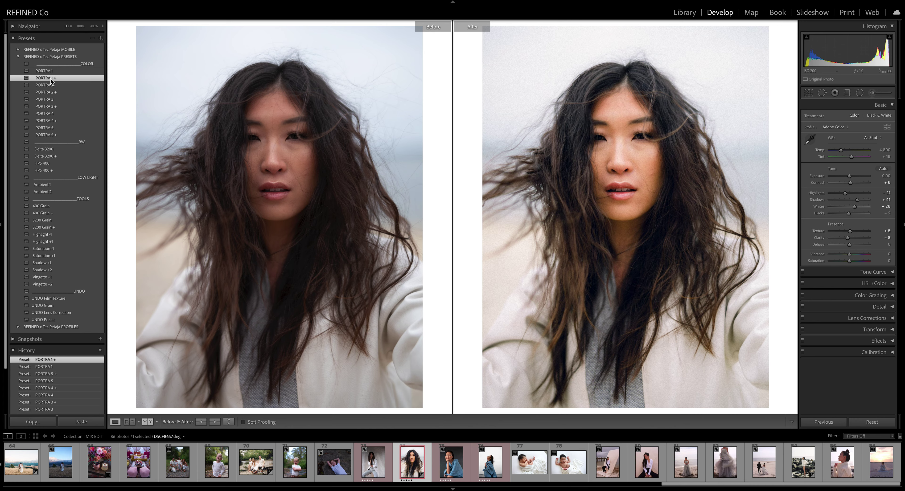
left_click(51, 88)
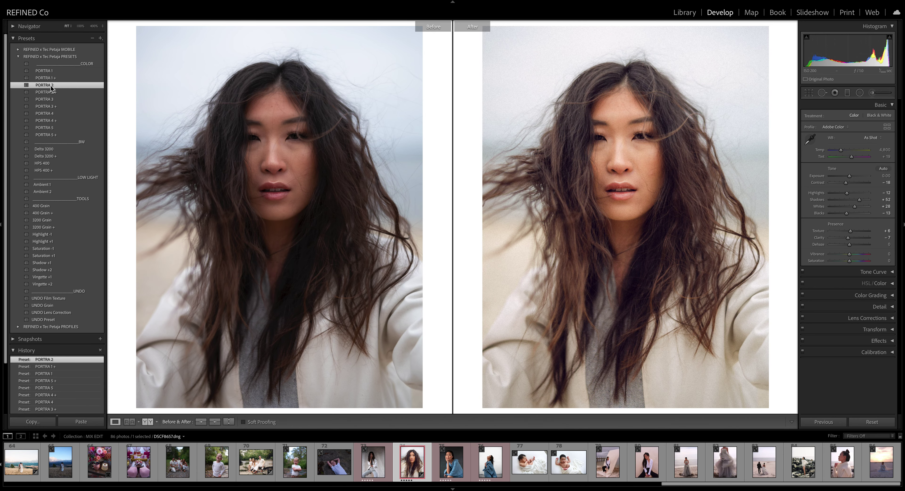
left_click(53, 94)
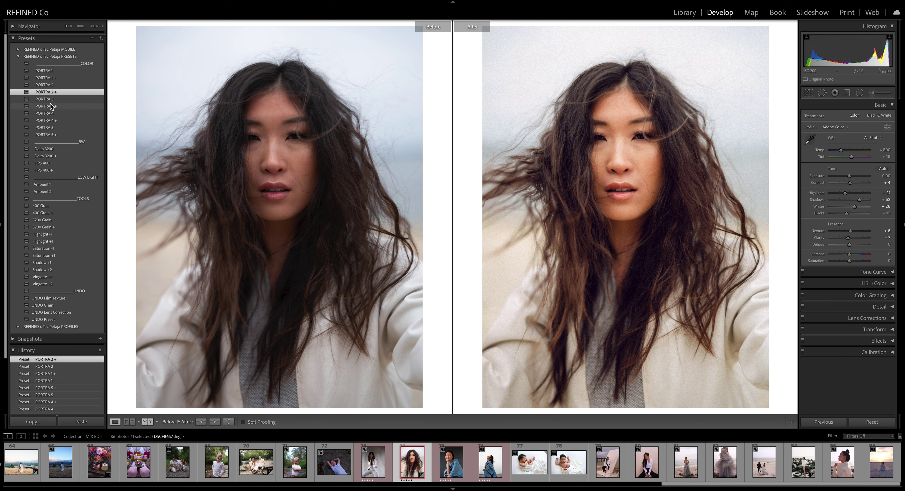
left_click(51, 99)
left_click(53, 107)
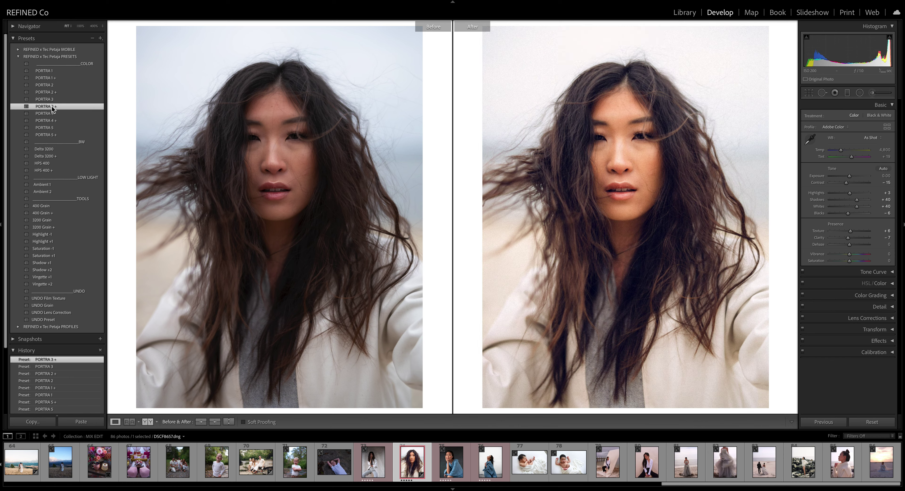
Step: Compare PORTRA 4, 4+ and 5 again on the windblown hair portrait and finish with PORTRA 5+ applied
left_click(50, 114)
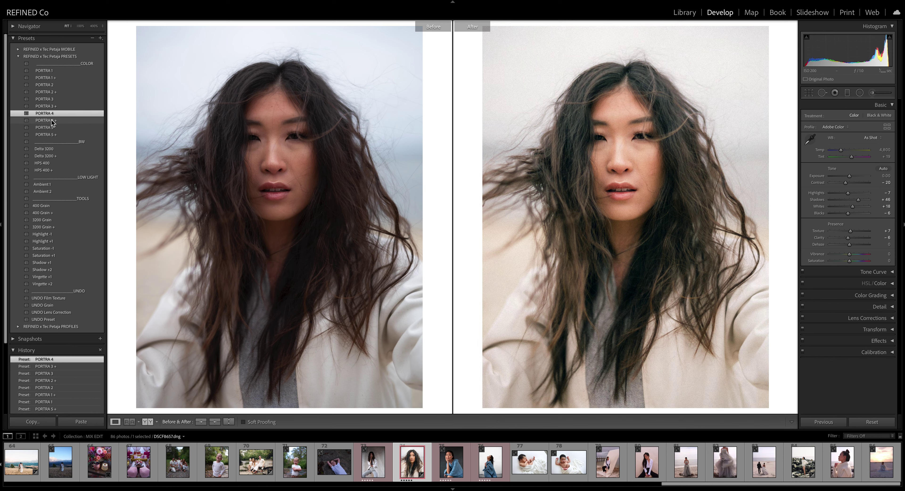
left_click(55, 121)
left_click(54, 128)
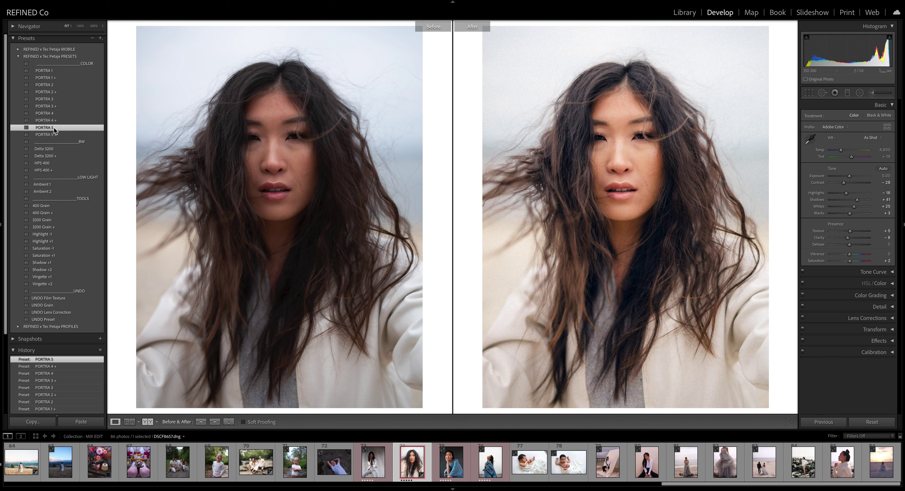
left_click(55, 135)
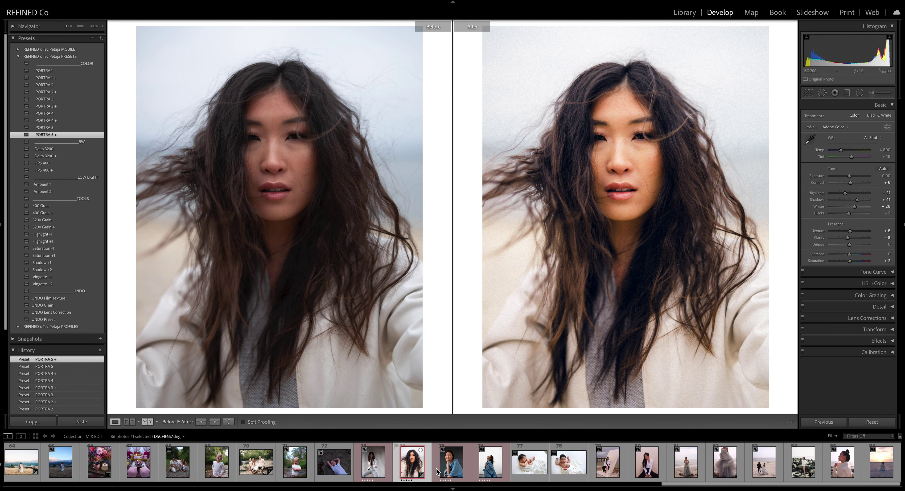
Step: Open the studio portrait of the woman in the blue shirt and apply PORTRA 1
left_click(451, 463)
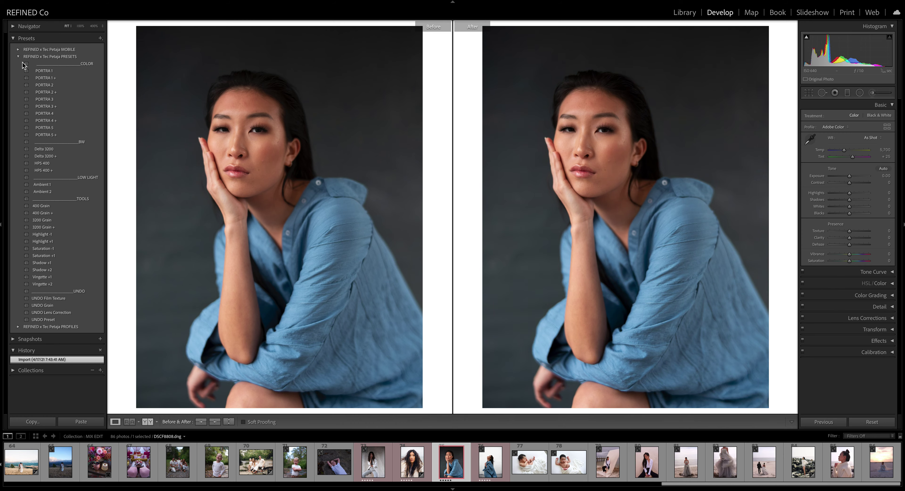
left_click(50, 71)
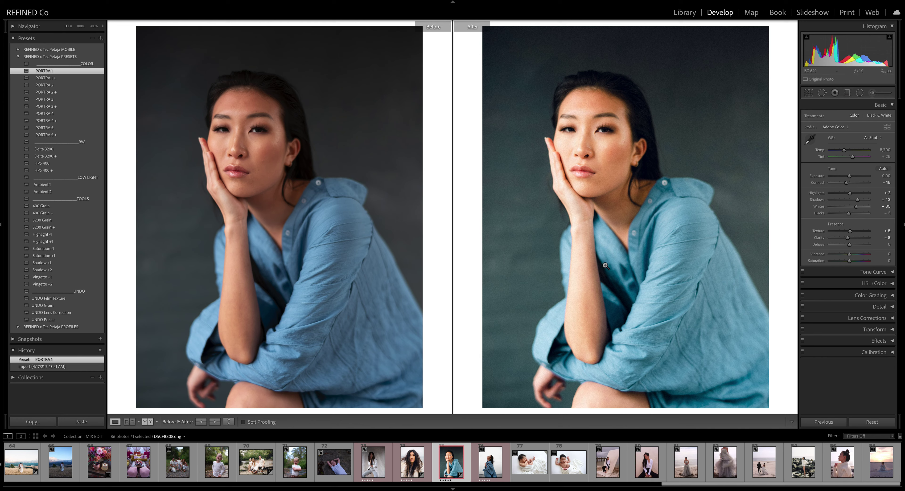
Step: Add the 400 Grain preset to the studio portrait of the woman in the blue shirt and inspect her face closely
left_click(42, 208)
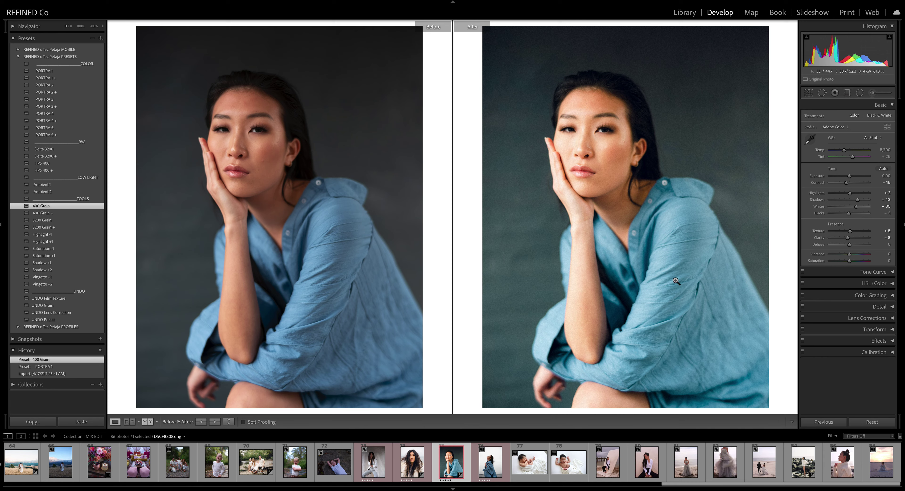
left_click(581, 176)
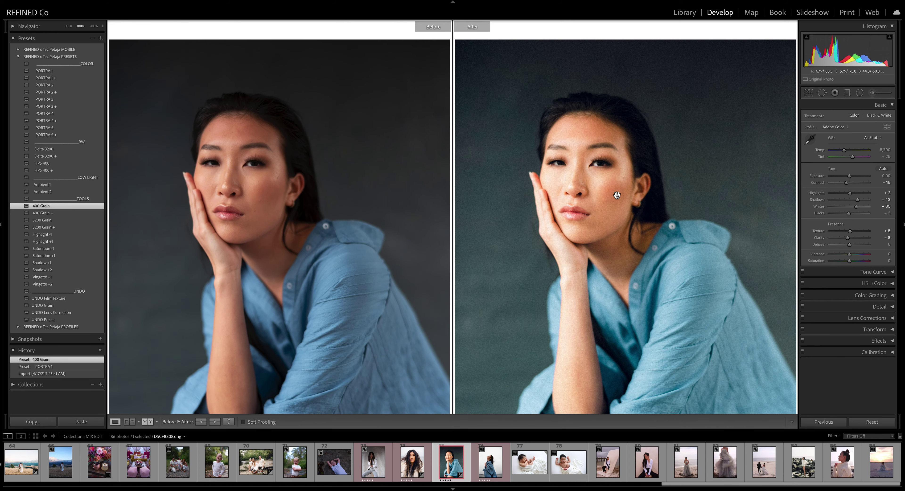
left_click(617, 270)
Step: Try PORTRA 1+, 2, 2+, 3, 3+, 4, 4+, 5 and 5+ in turn on the studio portrait
left_click(50, 78)
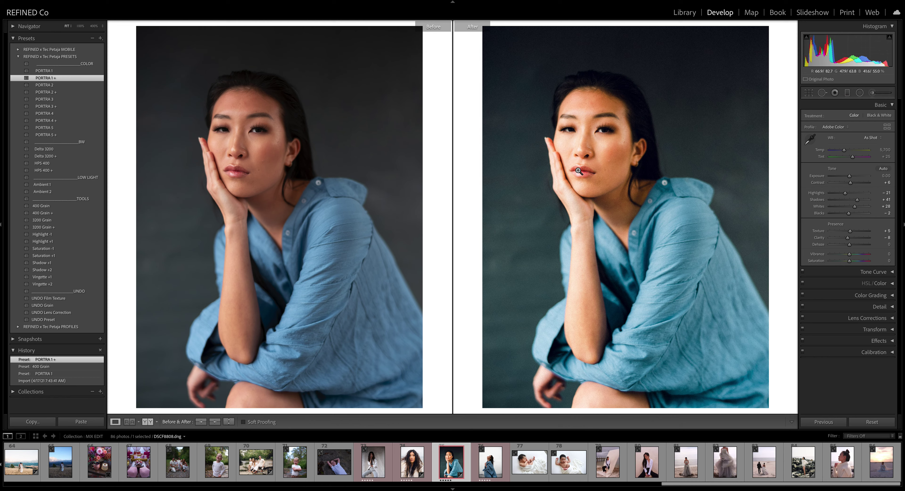
left_click(46, 85)
left_click(46, 93)
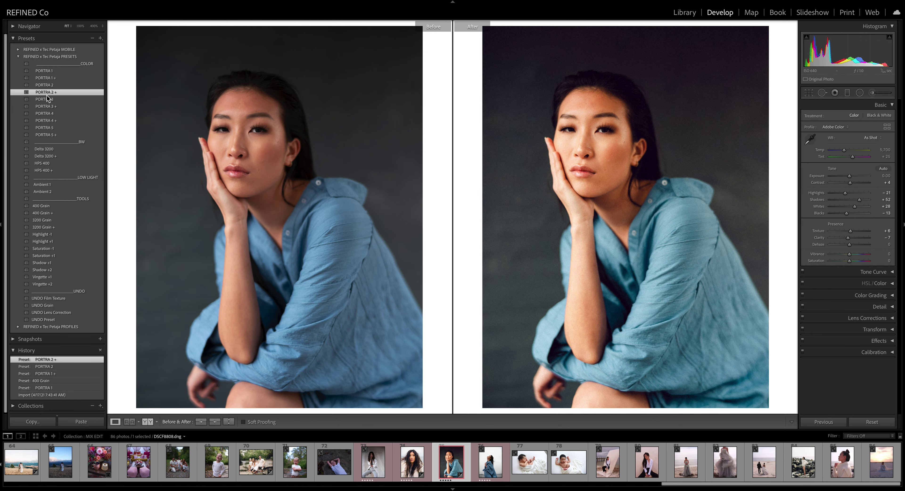
left_click(48, 100)
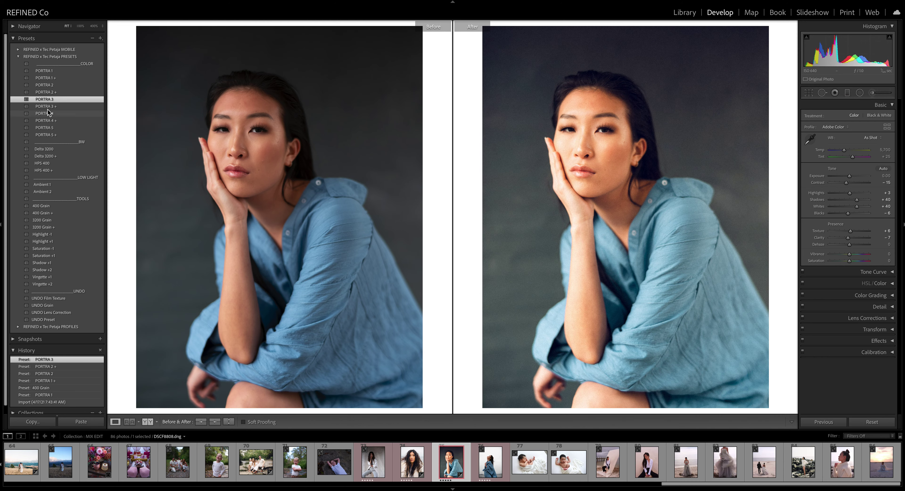
left_click(48, 107)
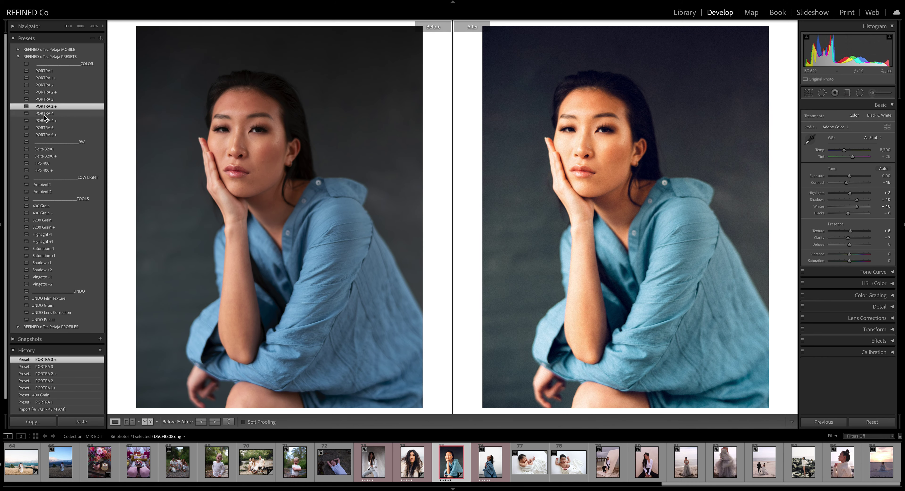
left_click(47, 114)
left_click(48, 121)
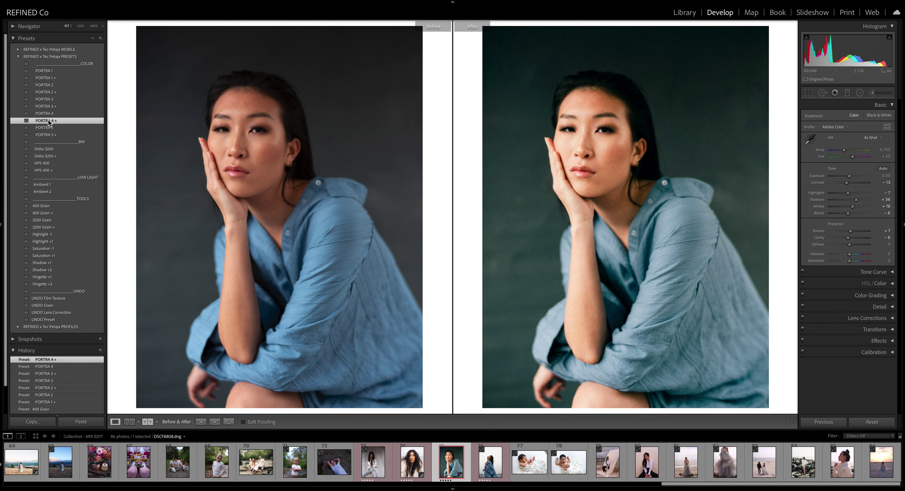
left_click(48, 129)
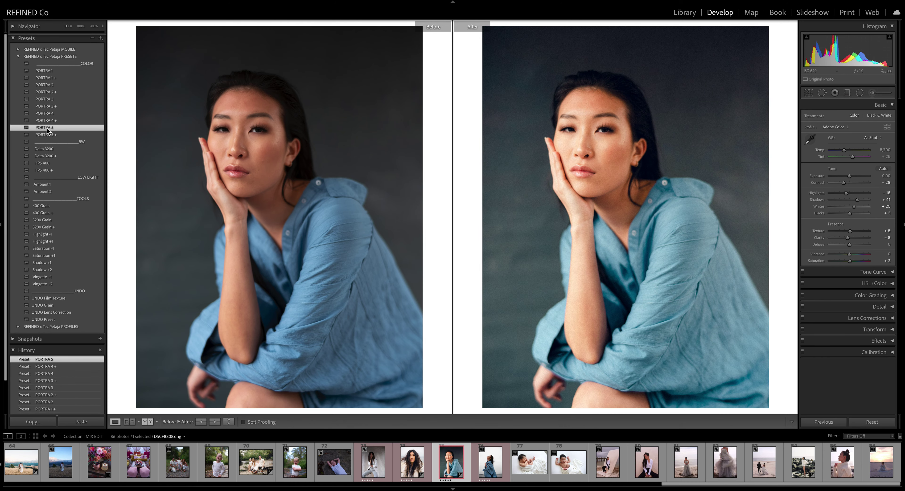
left_click(50, 136)
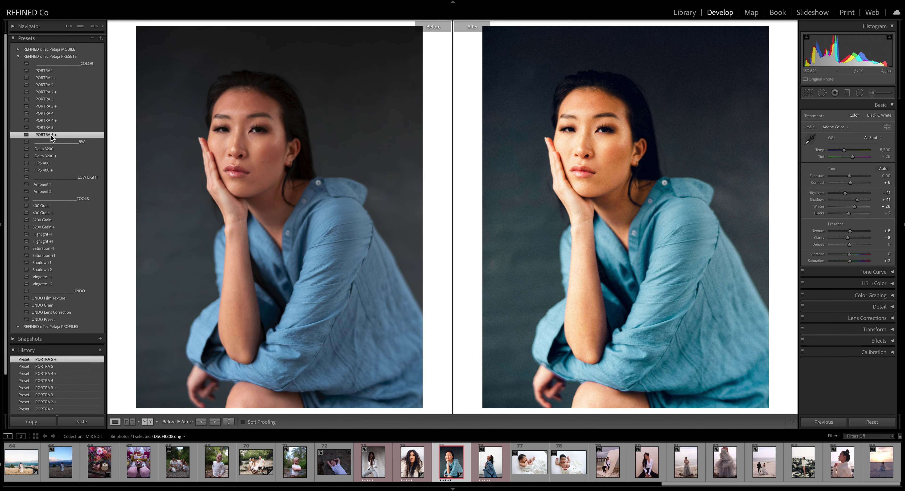
Step: Alternate between PORTRA 5 and PORTRA 1 on the studio portrait and finish with PORTRA 5 applied
left_click(53, 128)
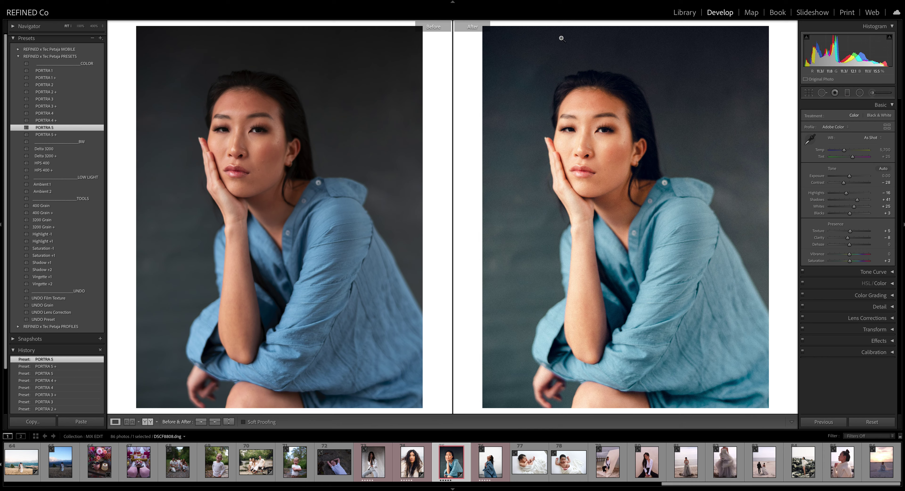
left_click(48, 71)
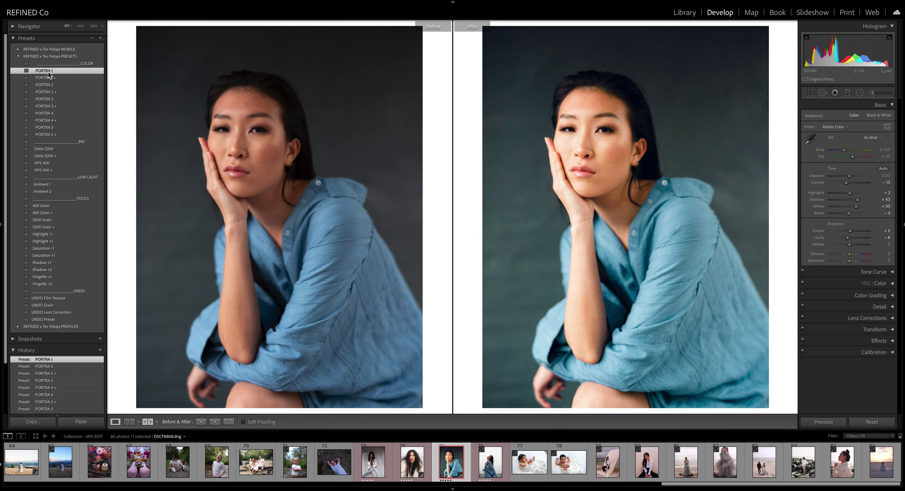
left_click(50, 129)
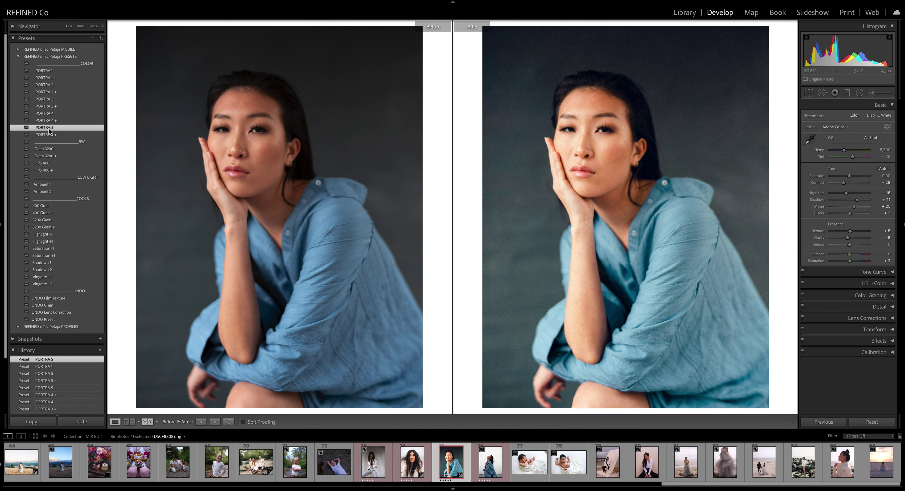
left_click(43, 71)
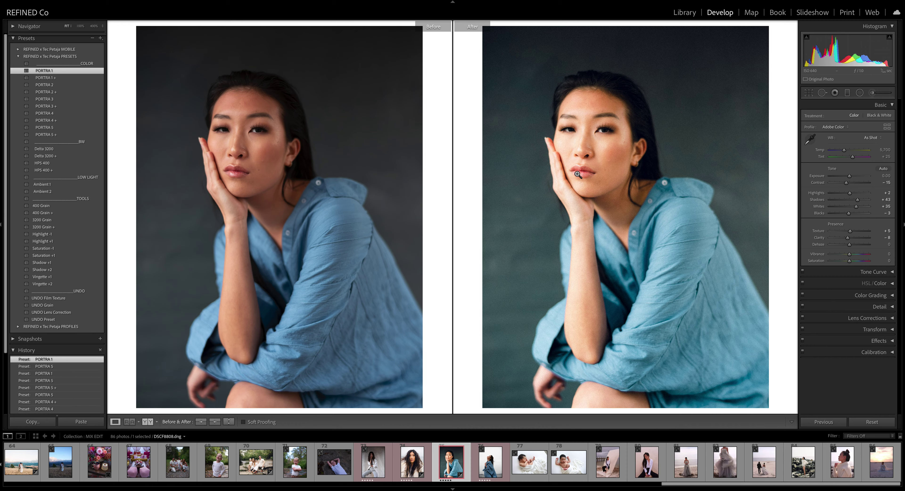
left_click(52, 128)
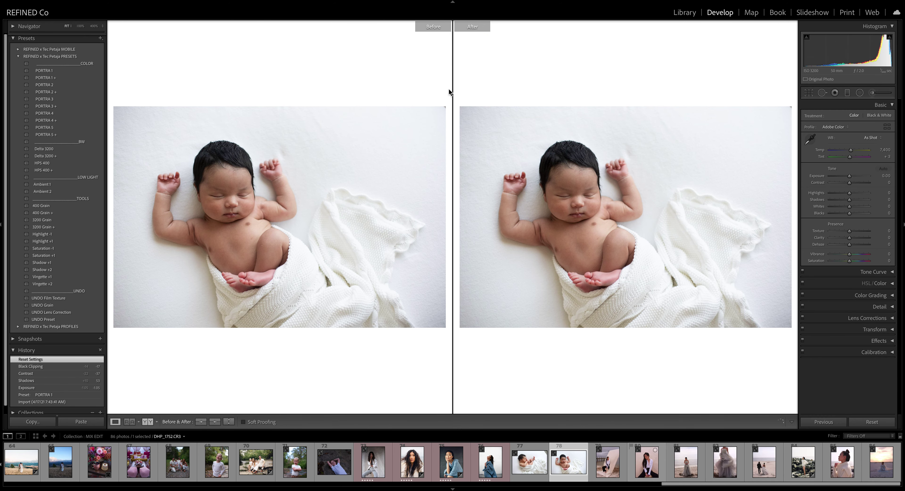
Step: Copy an underexposed version of the sleeping newborn photo at −0.85 exposure to the Before view and undo the exposure change
left_click_drag(850, 177, 846, 178)
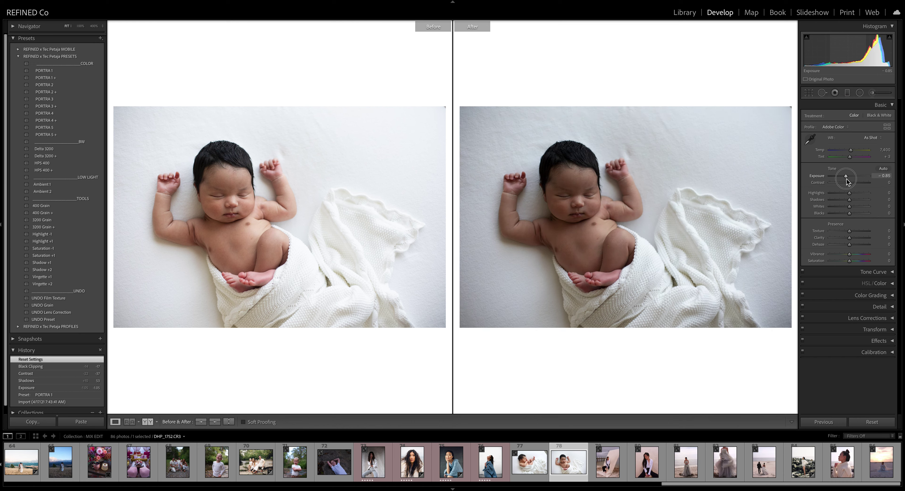
left_click(215, 422)
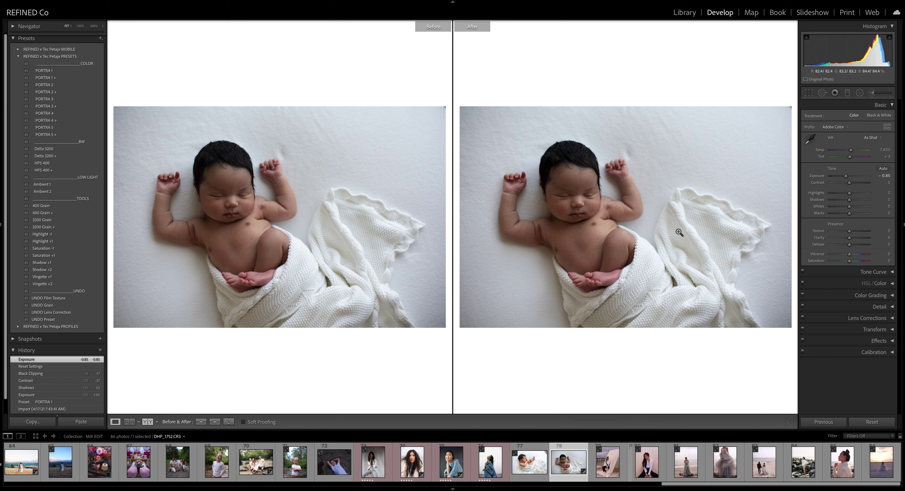
key("ctrl+z")
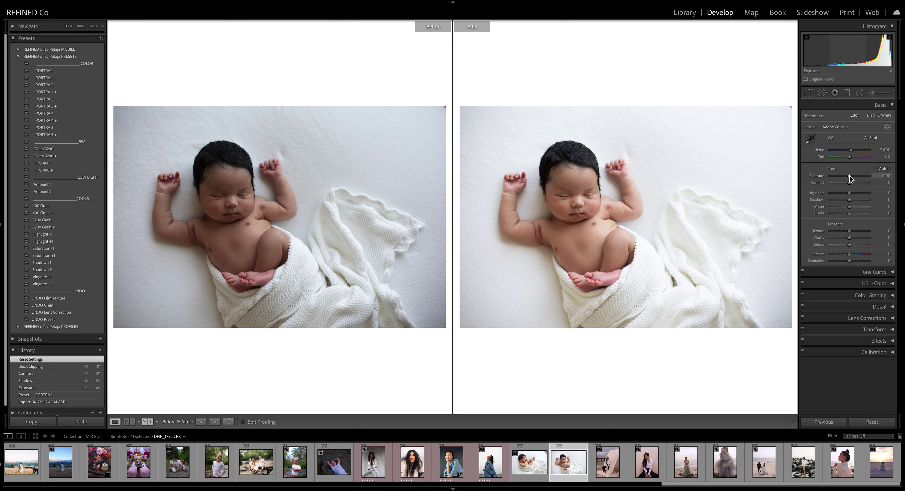
Step: Try exposures of −1.30 and 0.00 on the newborn photo and set the exposure to −0.90
left_click_drag(852, 179, 844, 179)
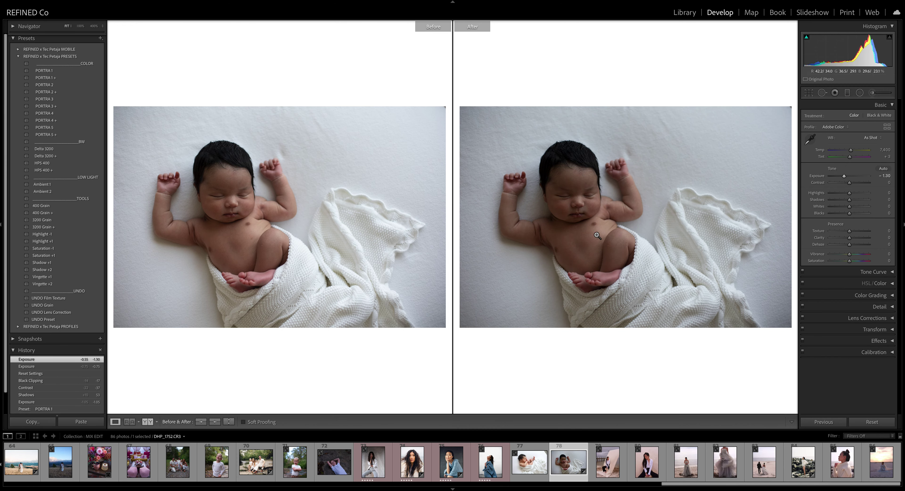
left_click_drag(844, 177, 850, 178)
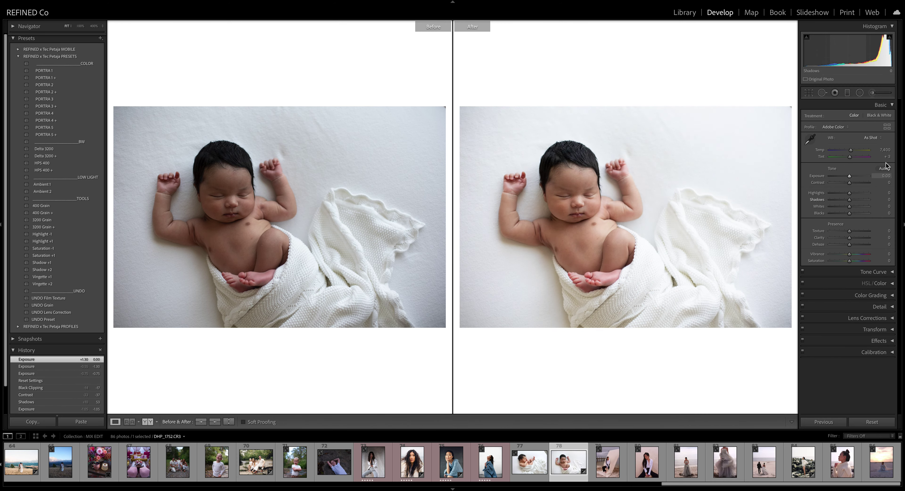
left_click_drag(850, 178, 846, 179)
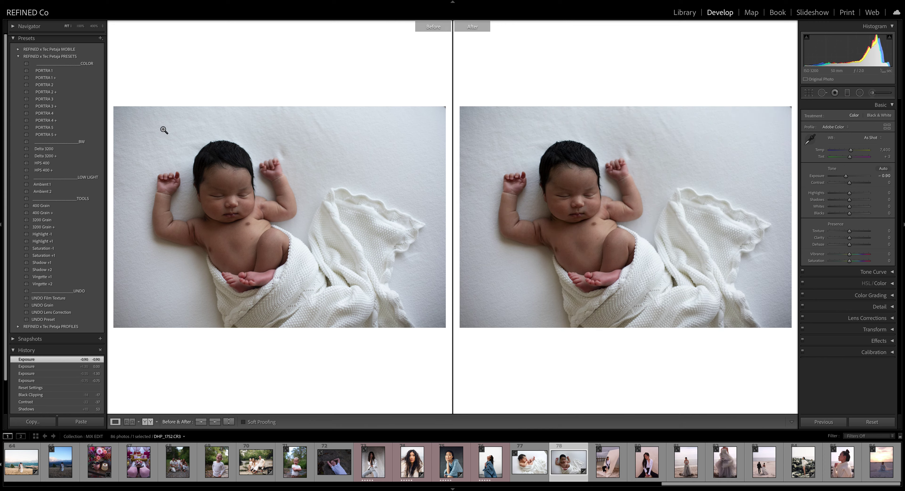
Step: Try PORTRA 1 with contrast −40, PORTRA 2 with reduced contrast, and PORTRA 2+ with contrast −28 on the newborn photo
left_click(43, 72)
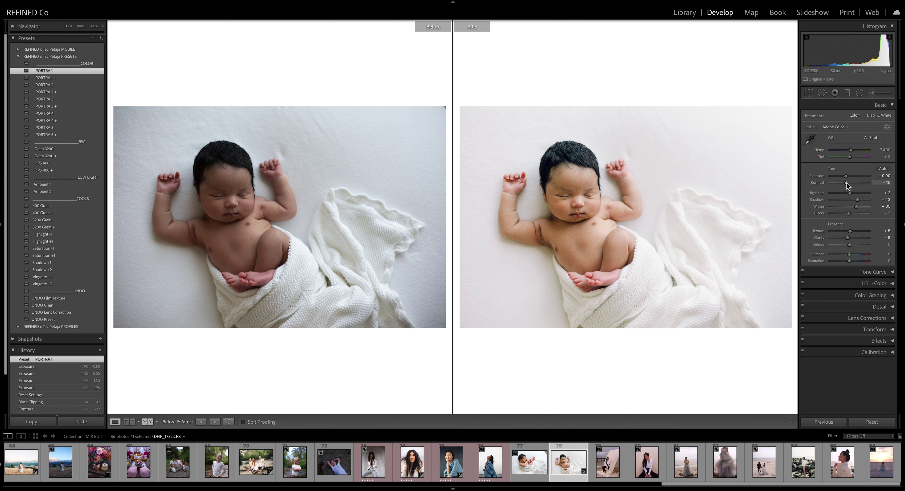
left_click_drag(848, 185, 843, 187)
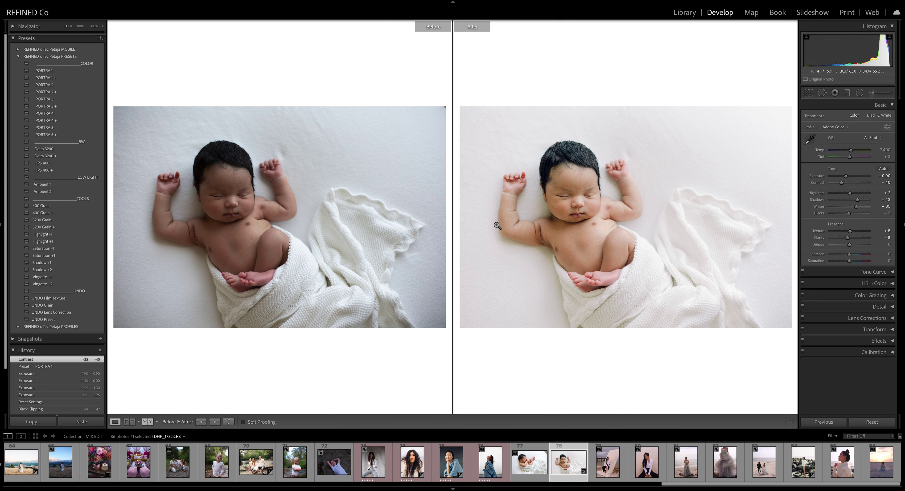
left_click(45, 85)
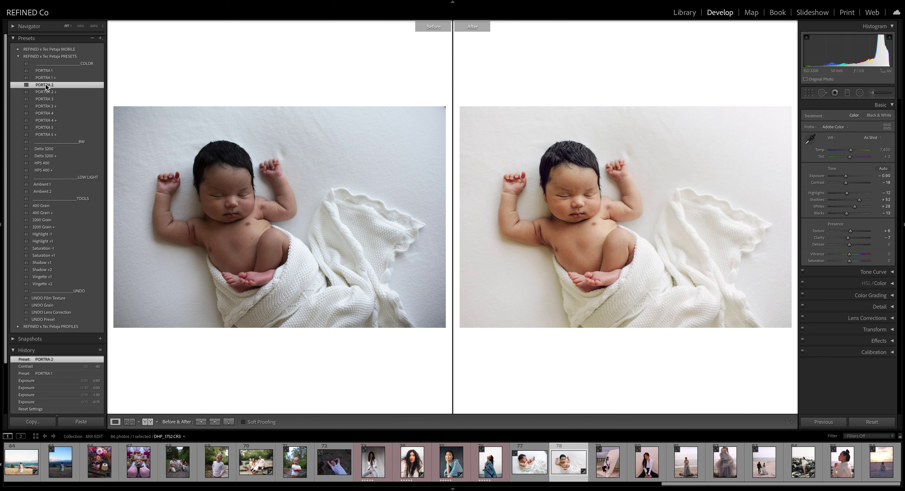
left_click_drag(846, 183, 842, 184)
left_click(45, 92)
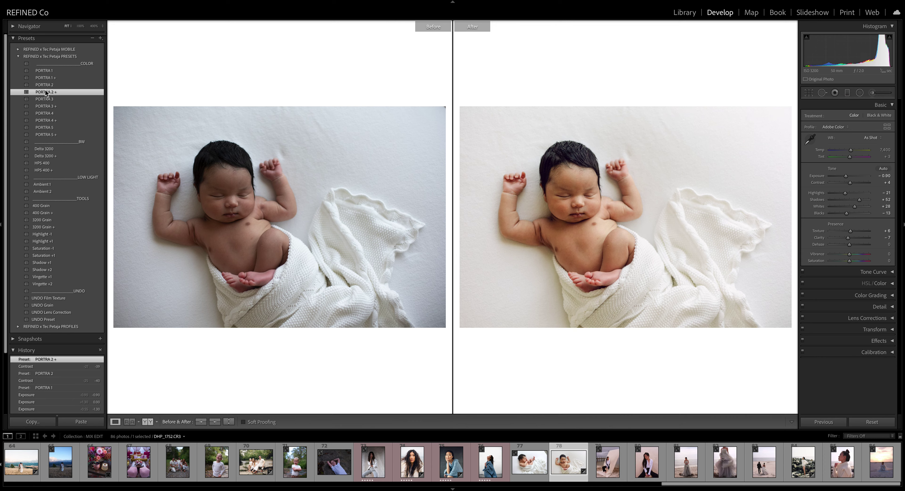
left_click_drag(849, 181, 847, 186)
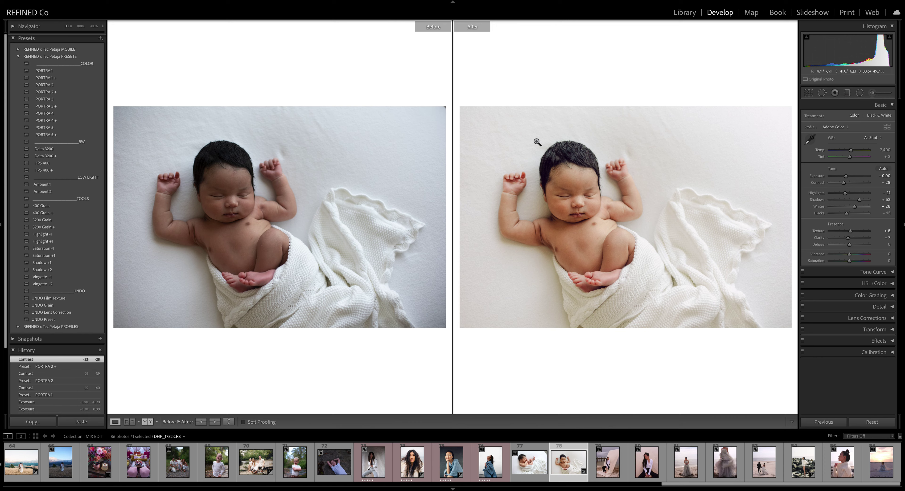
Step: Try PORTRA 3, 4 and 5 on the newborn photo, then apply PORTRA 5+ with lowered contrast
left_click(47, 99)
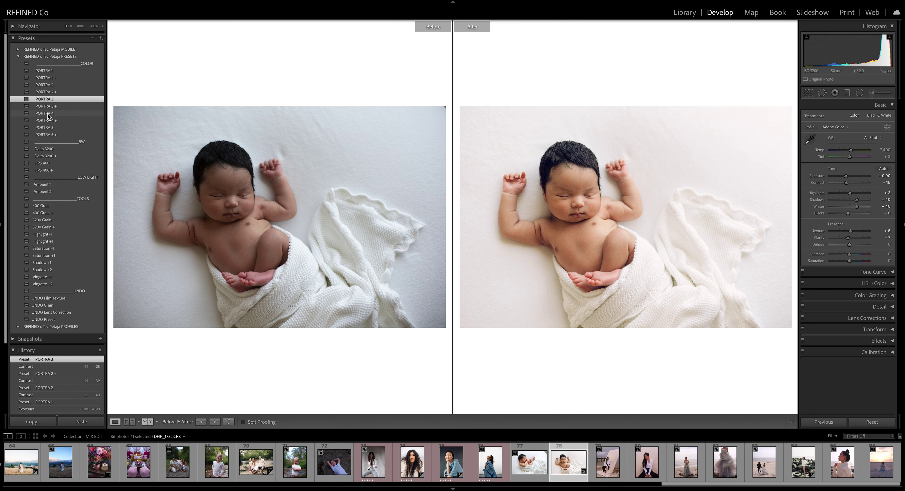
left_click(47, 113)
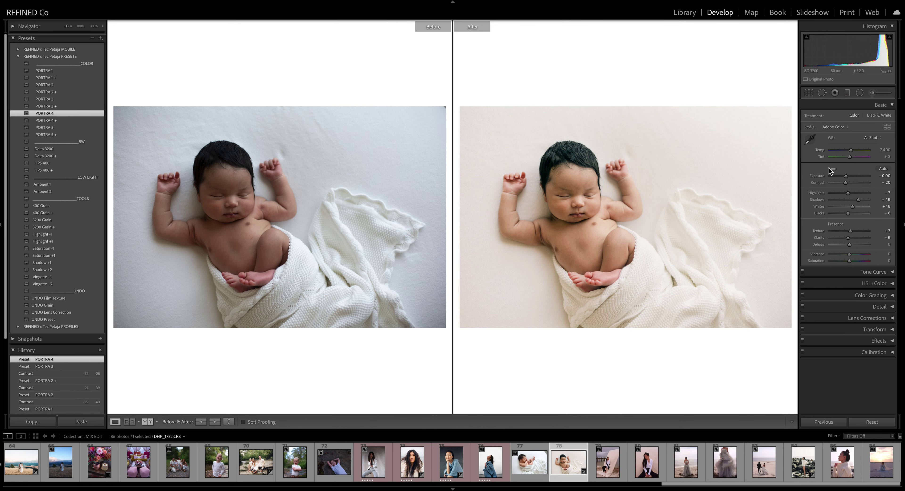
left_click(45, 127)
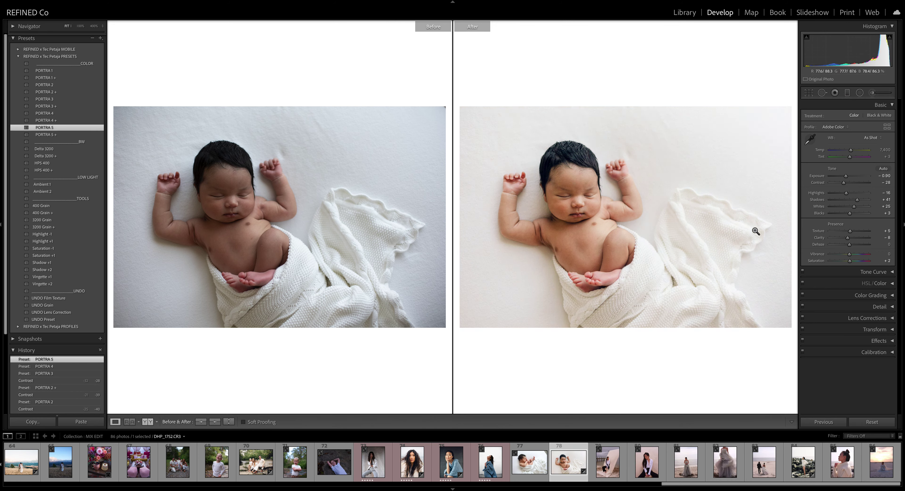
left_click(45, 134)
left_click_drag(850, 182, 837, 188)
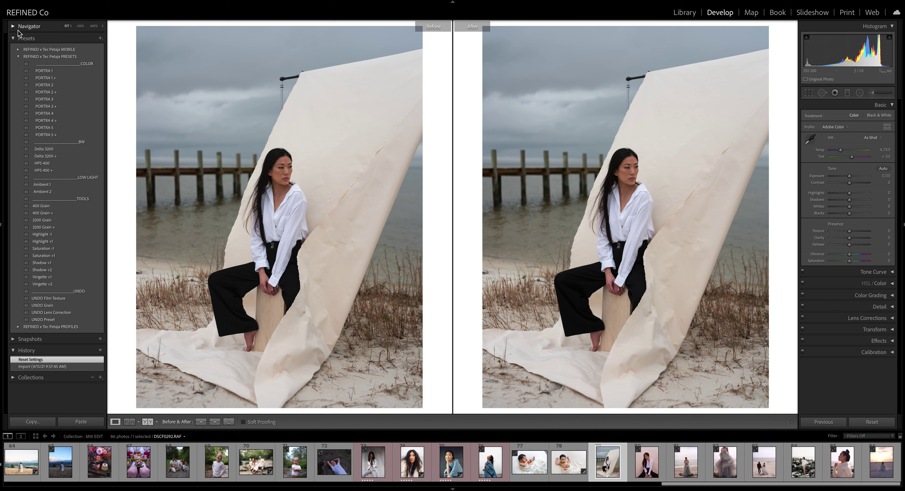
Step: Try PORTRA 1 on the beach portrait with the canvas backdrop, then apply PORTRA 1+ with exposure +0.10 and check her face
left_click(49, 71)
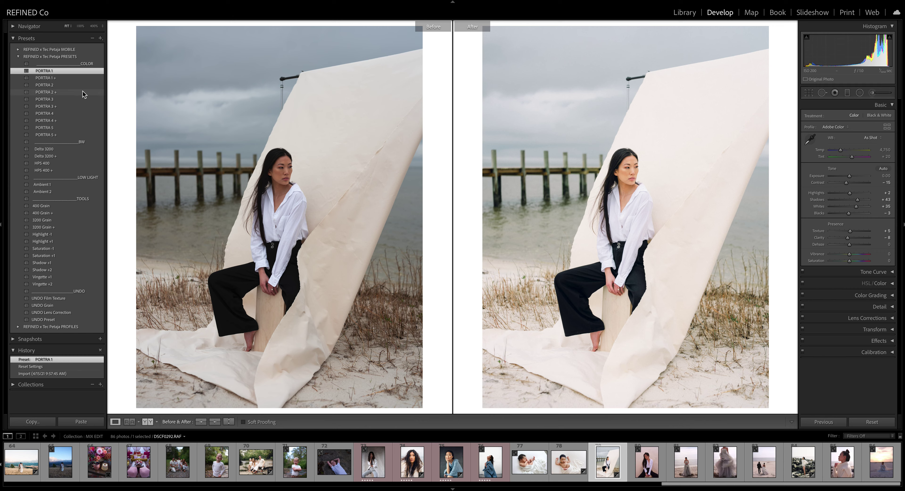
left_click(48, 79)
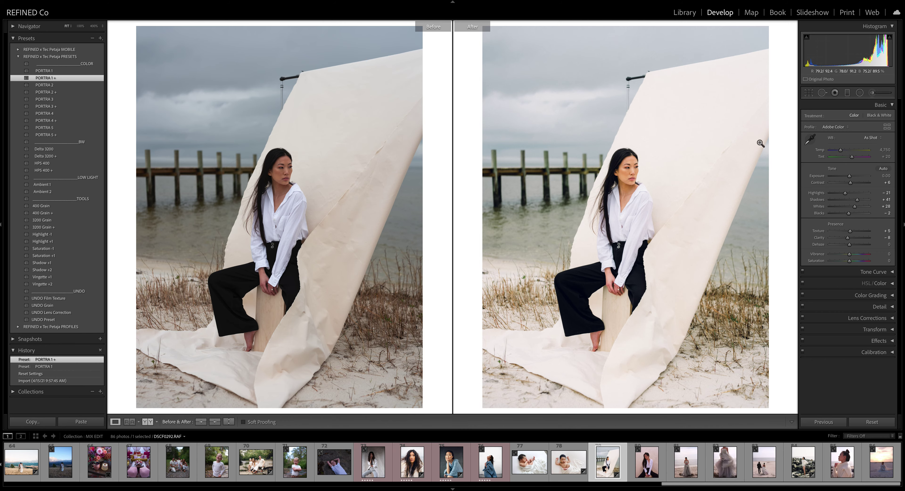
left_click_drag(849, 178, 851, 179)
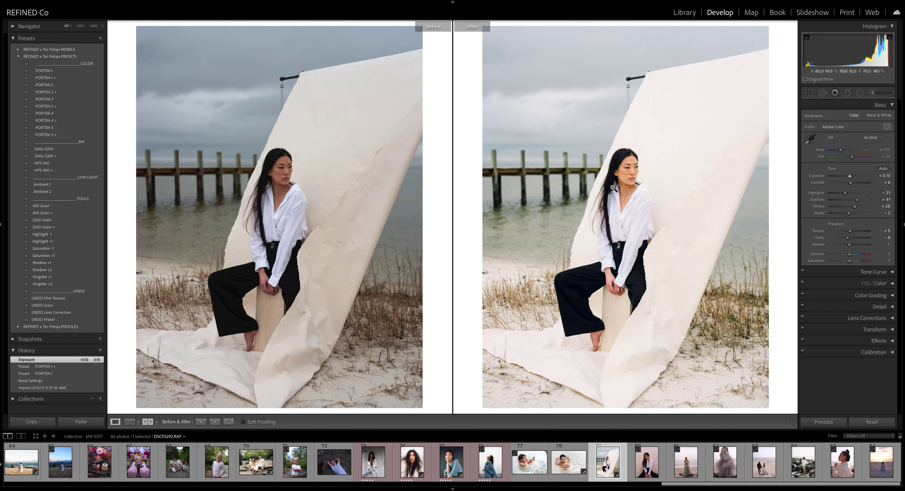
left_click(614, 189)
left_click_drag(600, 150, 630, 176)
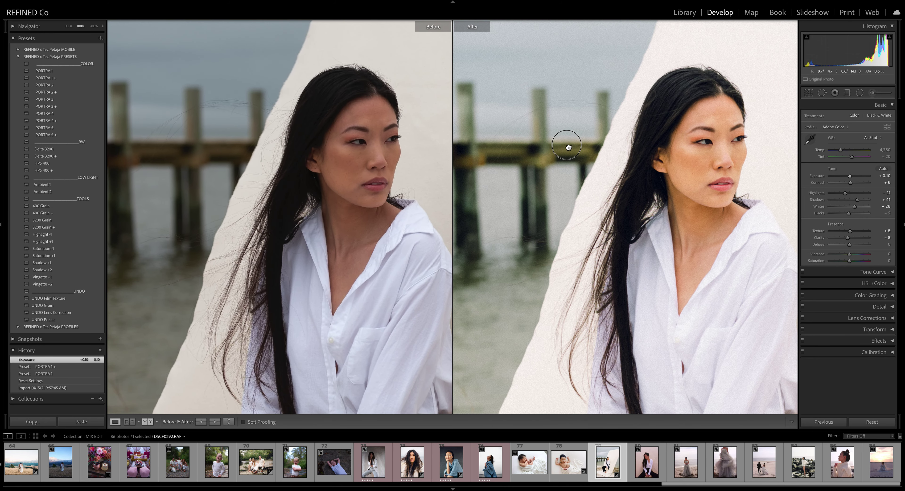
left_click_drag(564, 143, 572, 154)
left_click(723, 288)
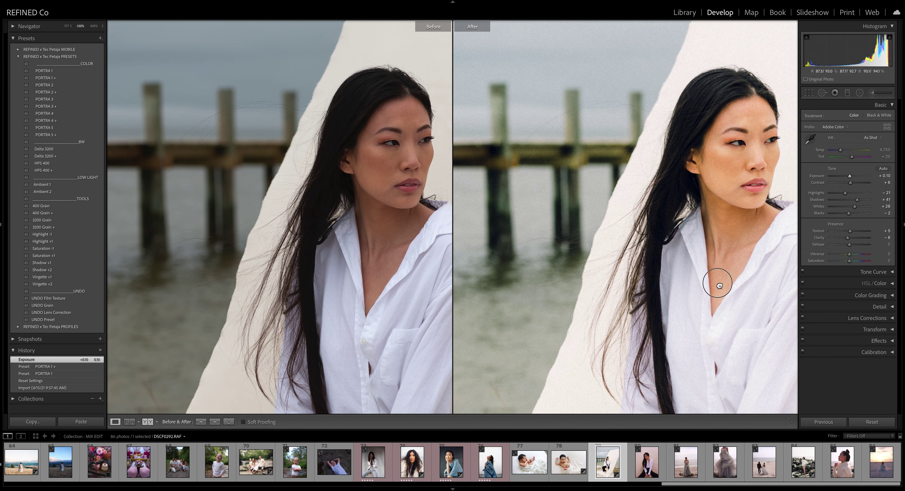
left_click(618, 215)
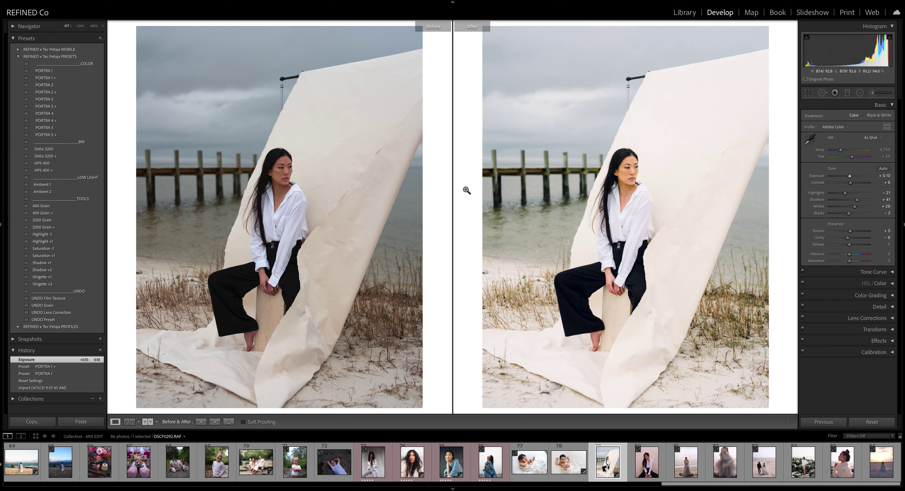
Step: Try PORTRA 2+, 3+ and 4+ on the beach portrait with the canvas backdrop, then apply PORTRA 5+
left_click(52, 92)
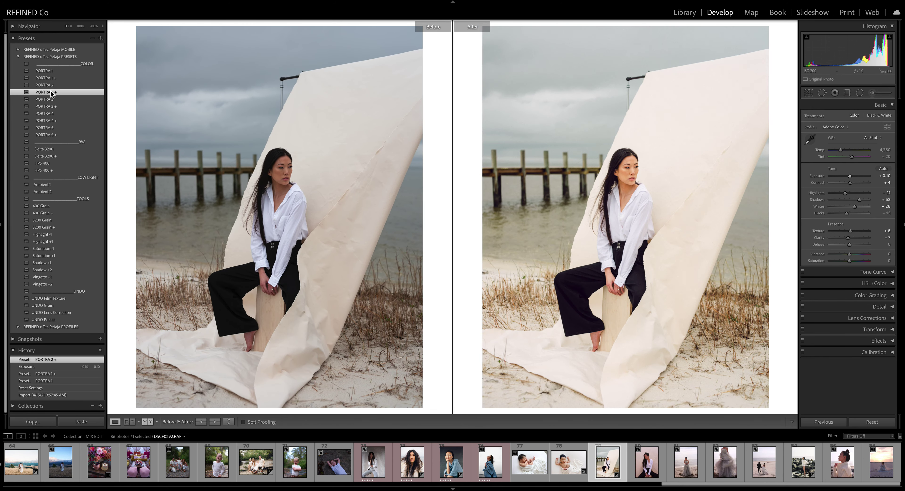
left_click(48, 107)
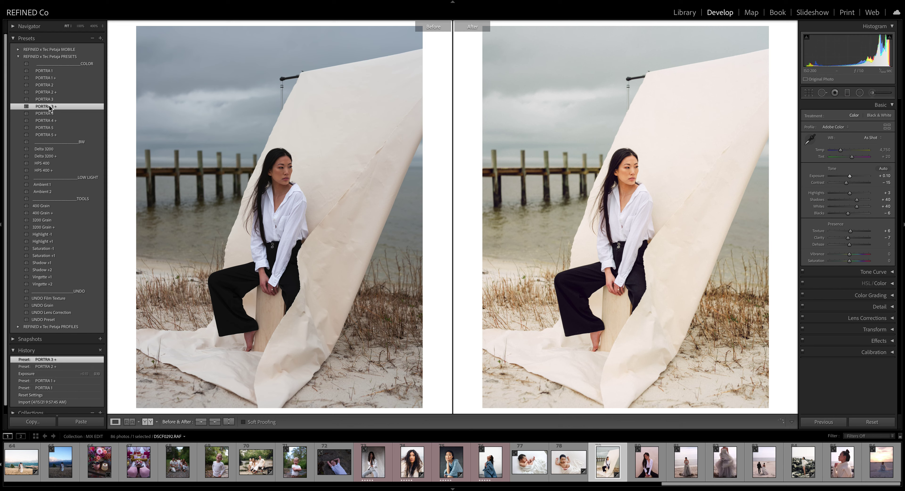
left_click(54, 122)
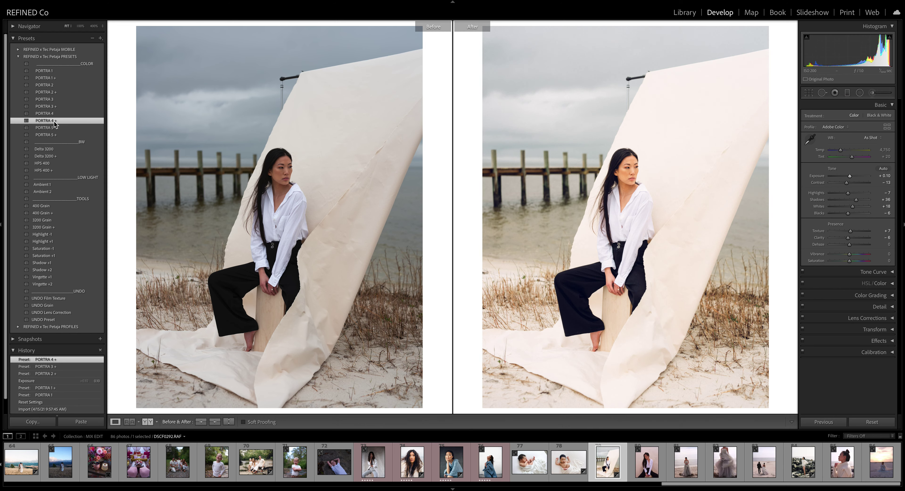
left_click(53, 136)
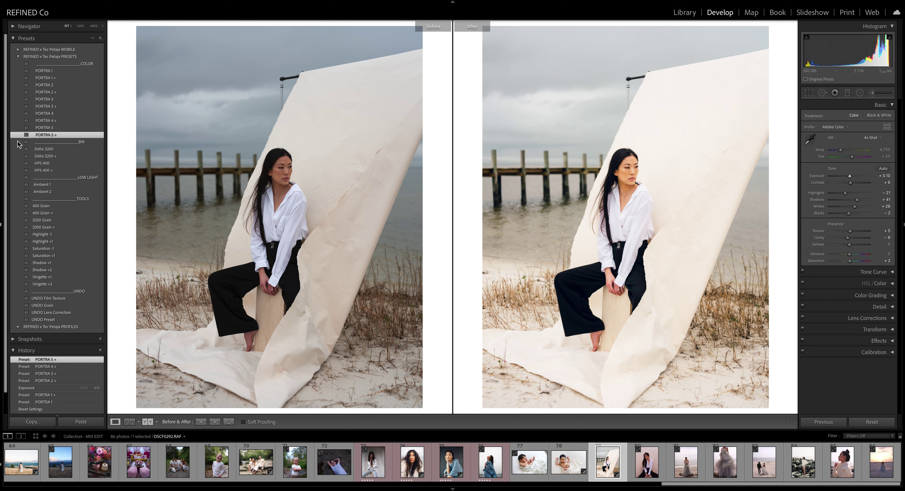
Step: Open the closer seated portrait against the canvas and try PORTRA 1, 1+, 2, 2+, 3 and 3+ on it
left_click(634, 475)
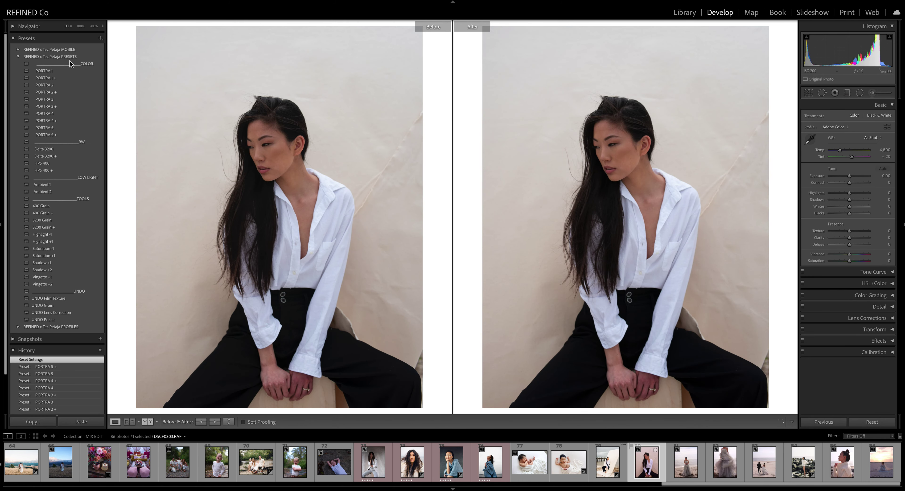
left_click(54, 73)
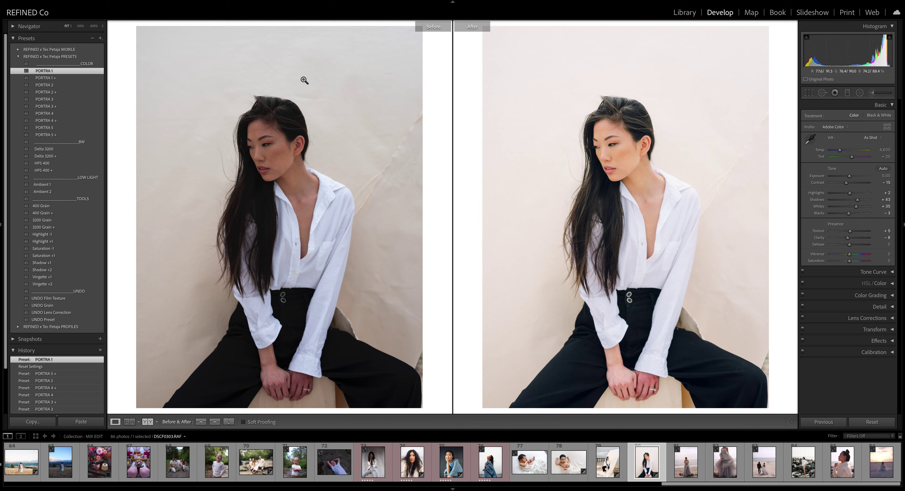
left_click(52, 78)
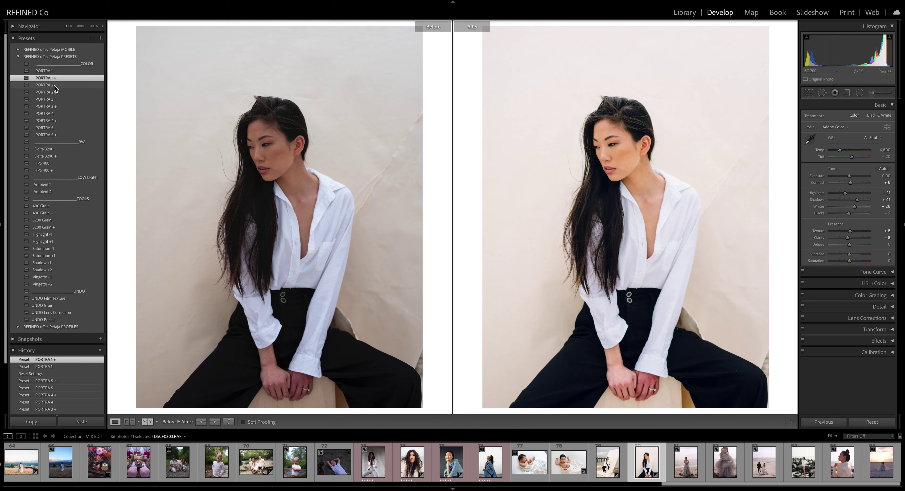
left_click(54, 85)
left_click(47, 92)
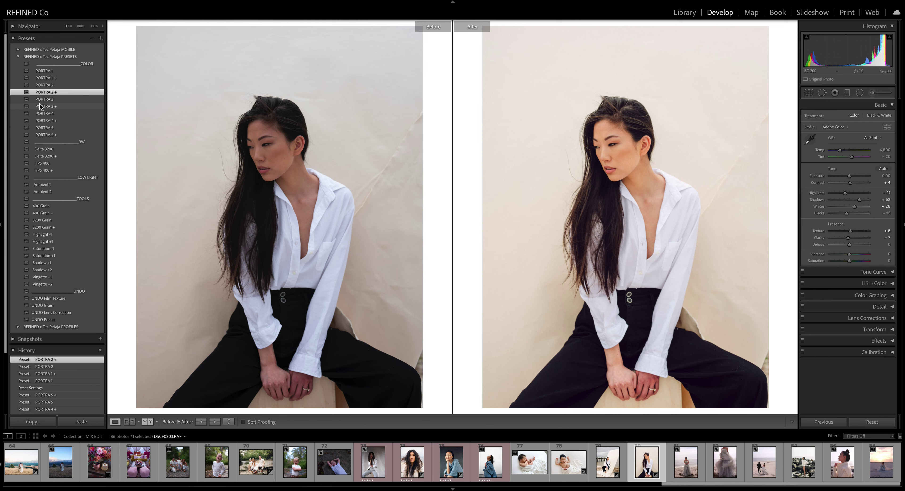
left_click(52, 100)
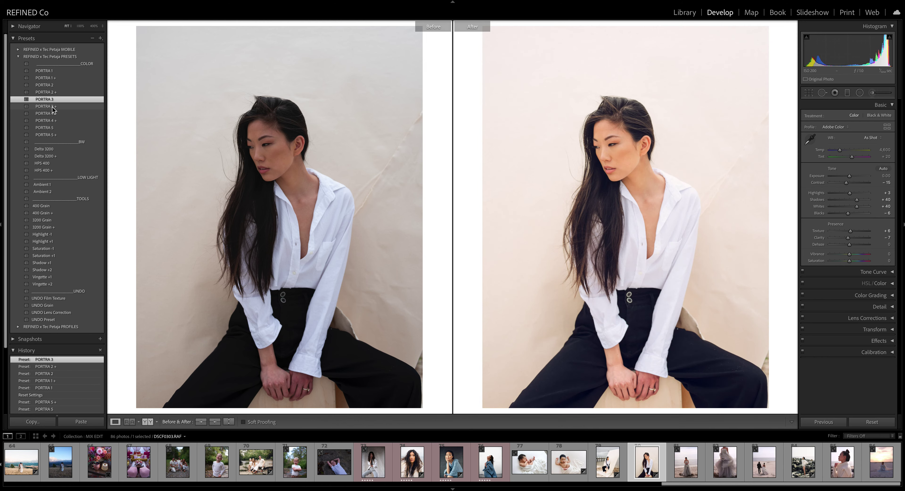
left_click(53, 107)
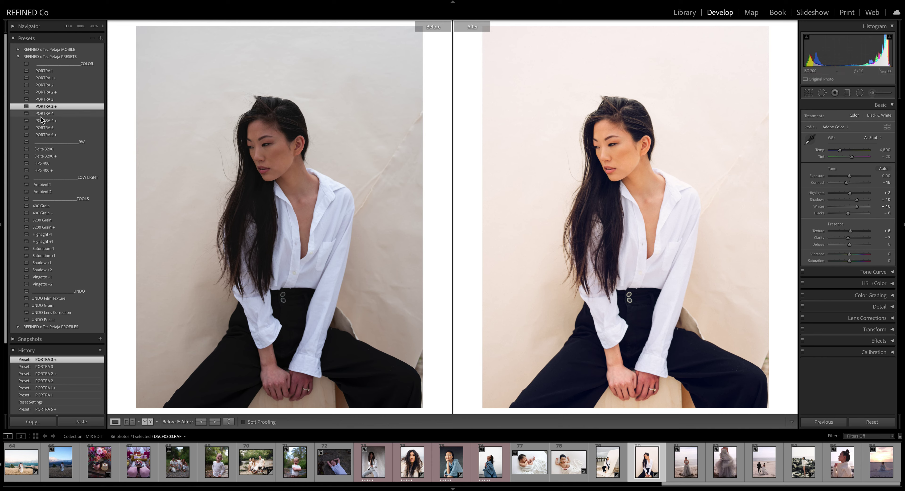
Step: Try PORTRA 4, 4+, 5 and 5+ on the seated portrait and settle on PORTRA 5
left_click(52, 114)
left_click(53, 121)
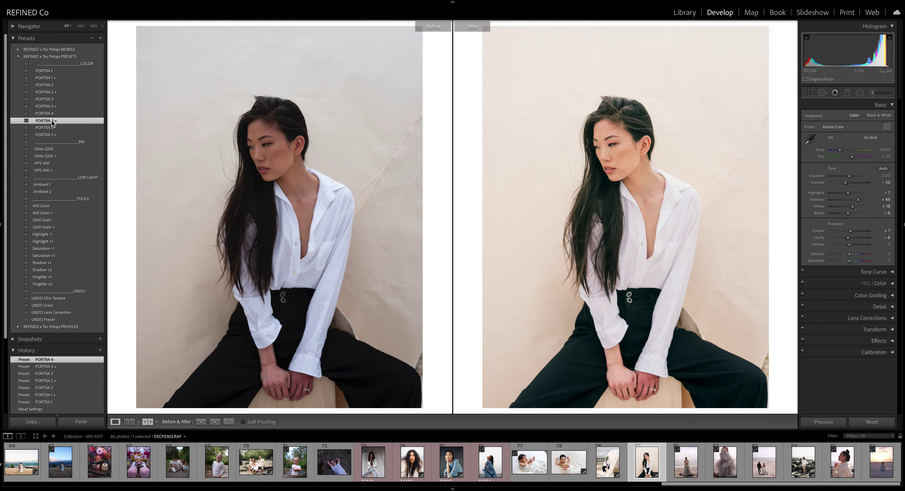
left_click(50, 129)
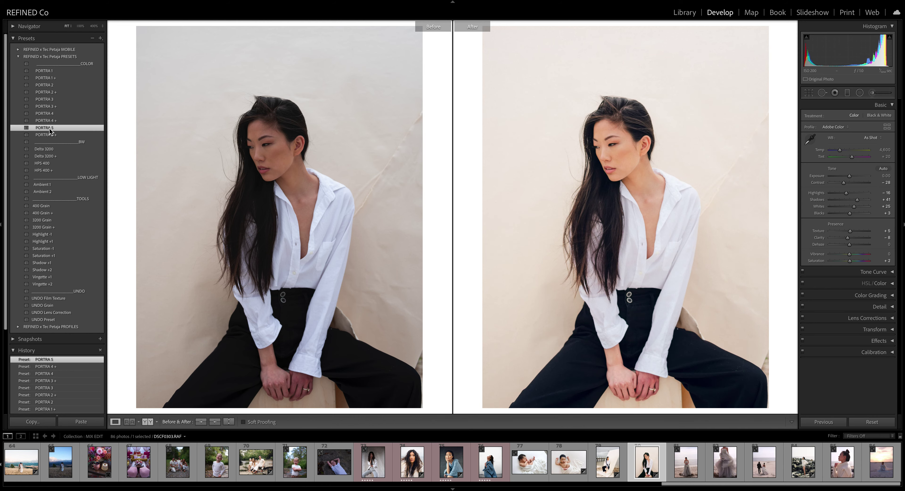
left_click(49, 135)
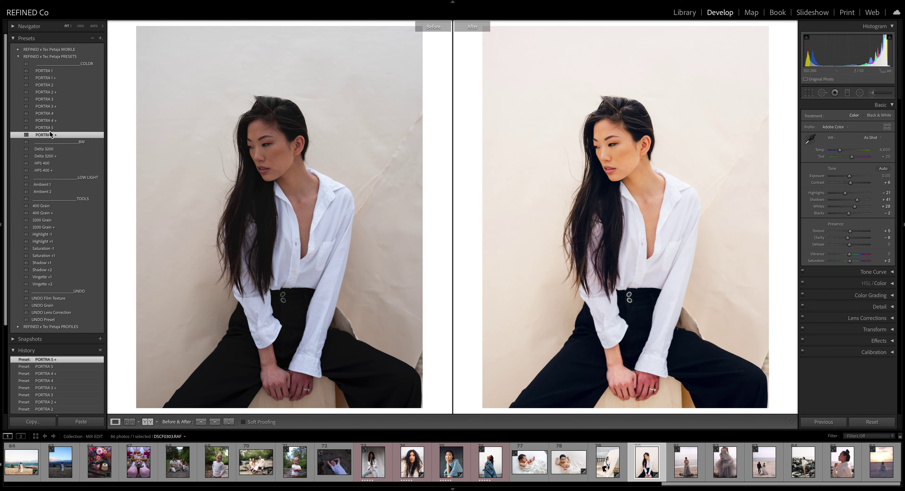
left_click(51, 129)
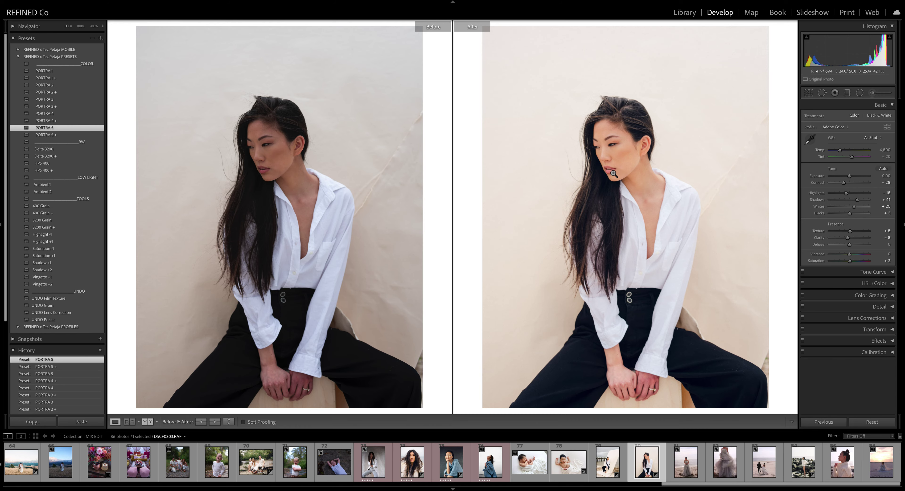
Step: Check the seated woman's face up close, then set the blacks to −22 and the exposure to +0.25
left_click(611, 182)
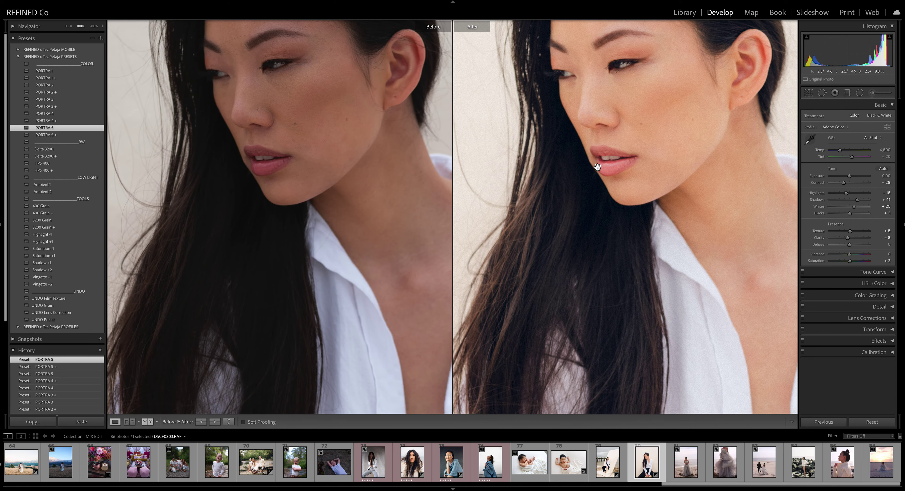
left_click_drag(597, 169, 612, 196)
left_click_drag(590, 137, 484, 120)
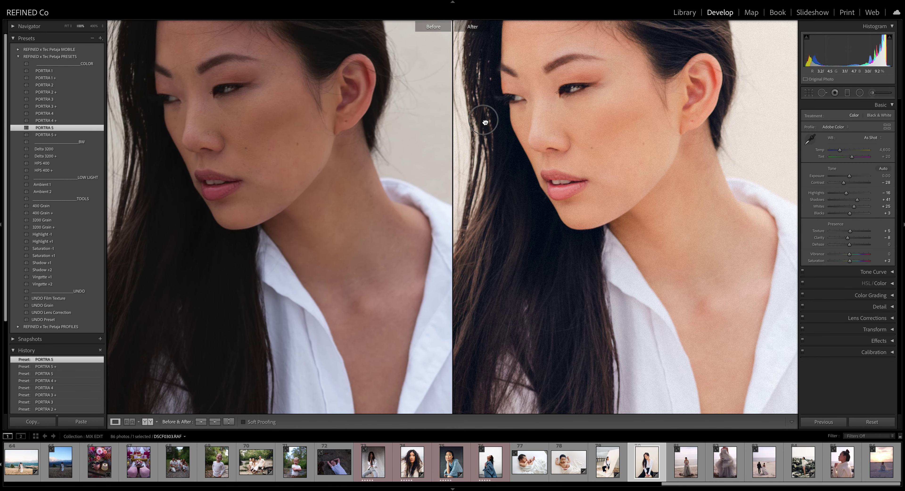
left_click_drag(528, 205, 563, 222)
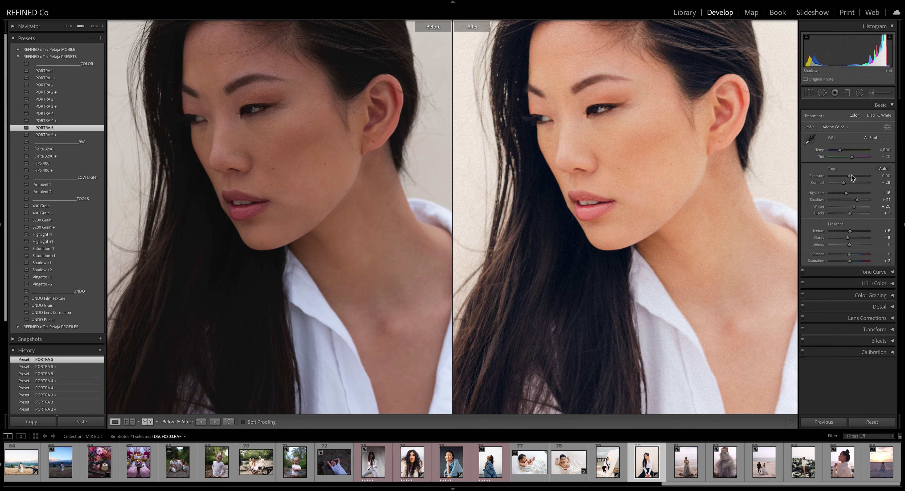
left_click_drag(851, 213, 845, 217)
left_click(608, 209)
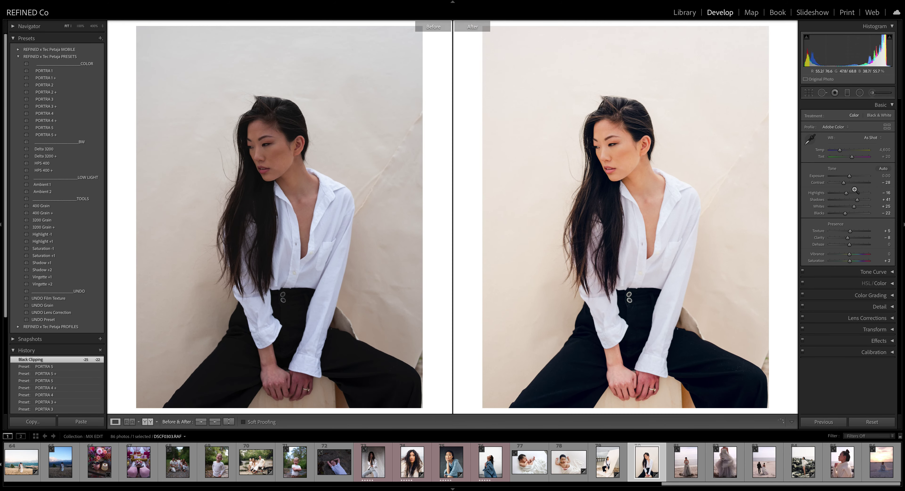
left_click_drag(850, 176, 851, 179)
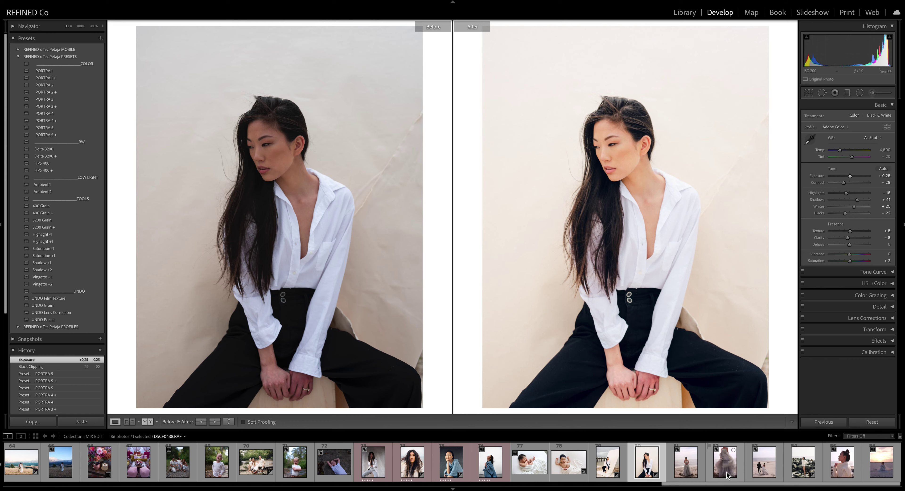
Step: On the grey gown photo, try PORTRA 1, apply PORTRA 1+ with Saturation +1, and set exposure +0.35, highlights −33, shadows +52 and blacks −11
left_click(710, 474)
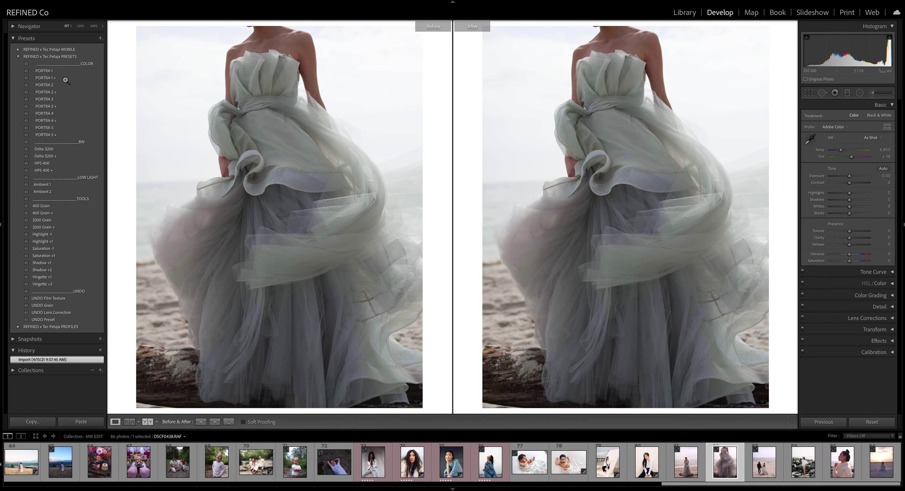
left_click(46, 71)
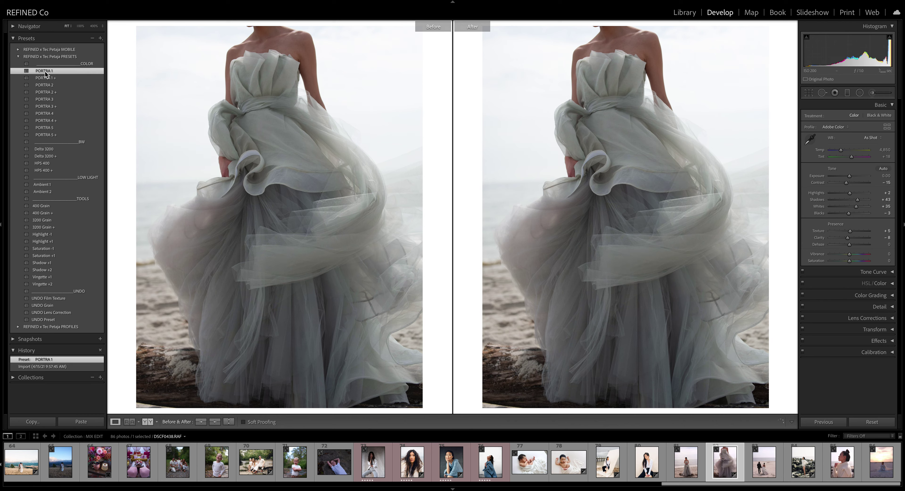
left_click(46, 79)
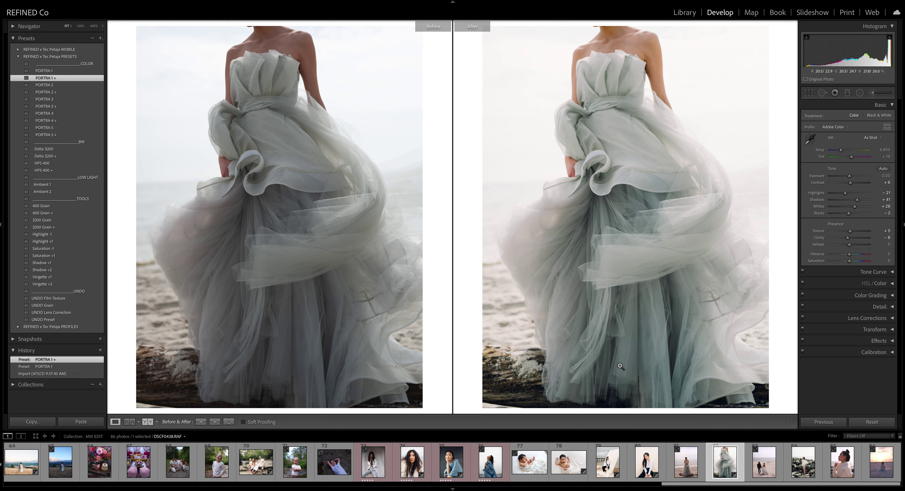
left_click(49, 256)
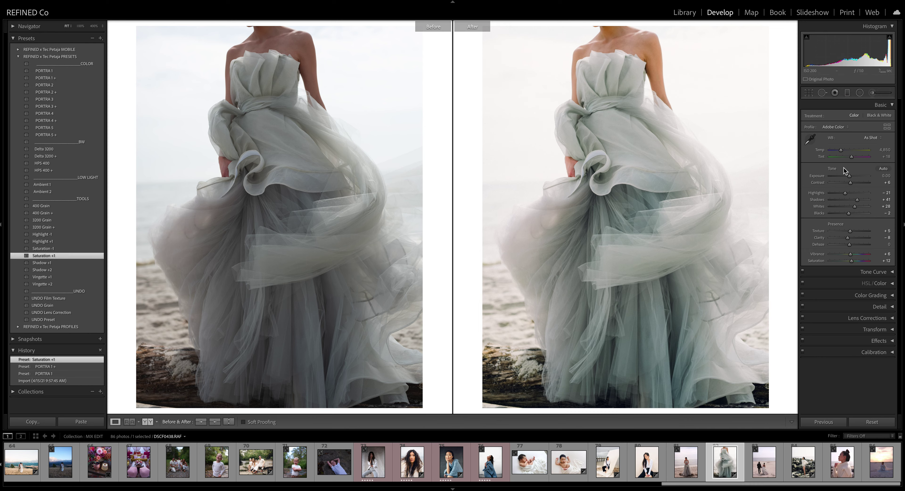
left_click_drag(850, 175, 847, 213)
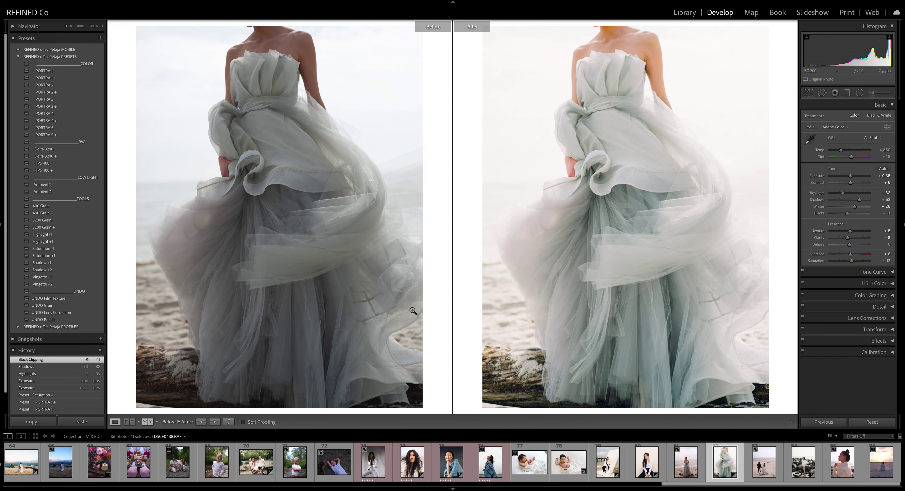
Step: Open the photo of the couple walking on the beach, straighten its horizon slightly and reposition the crop
left_click(768, 473)
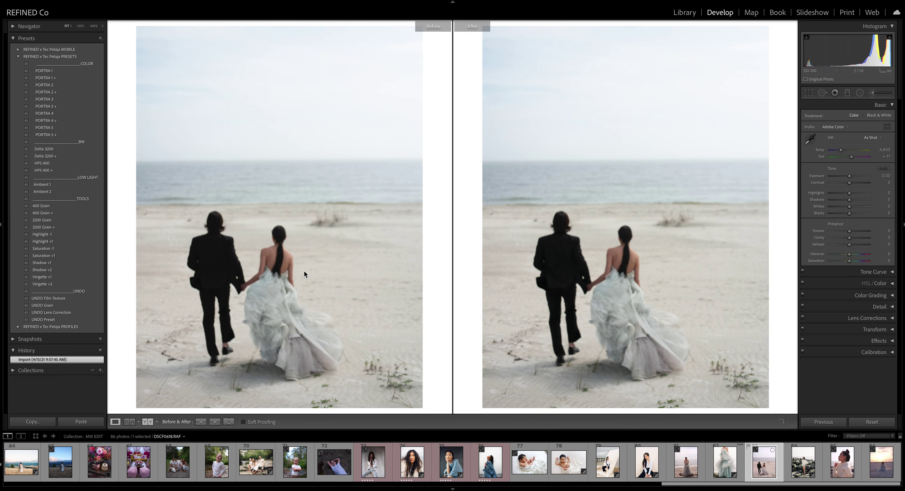
left_click(809, 92)
left_click_drag(784, 116, 781, 119)
left_click_drag(456, 221, 457, 202)
key("Return")
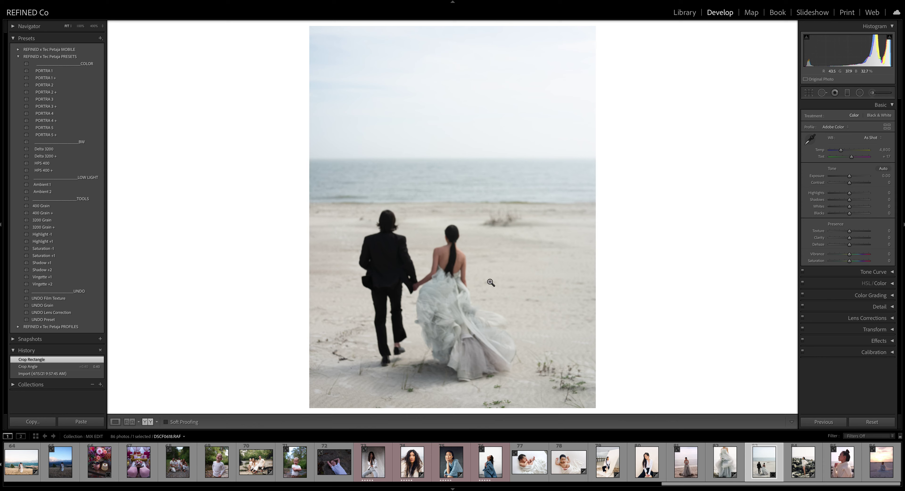
Step: Try the black-and-white presets Delta 3200, HP5 400 and HP5 400+ on the beach couple photo, then apply Delta 3200+
left_click(49, 149)
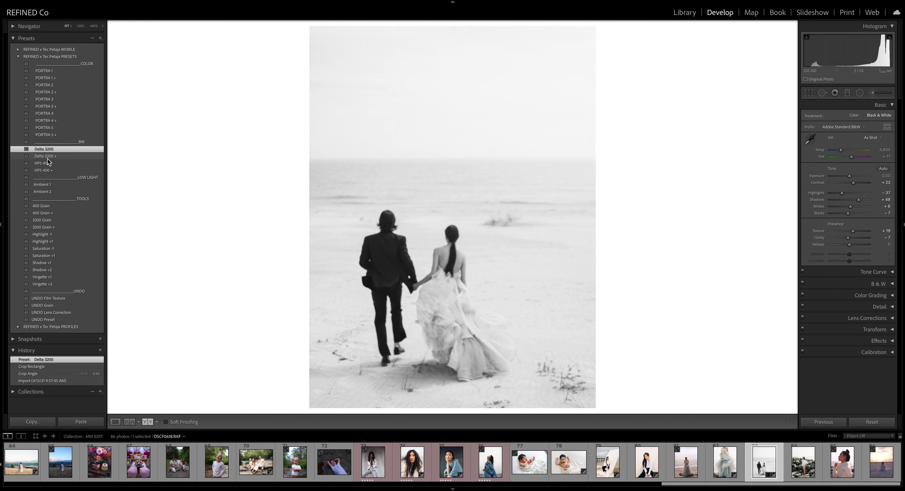
left_click(50, 157)
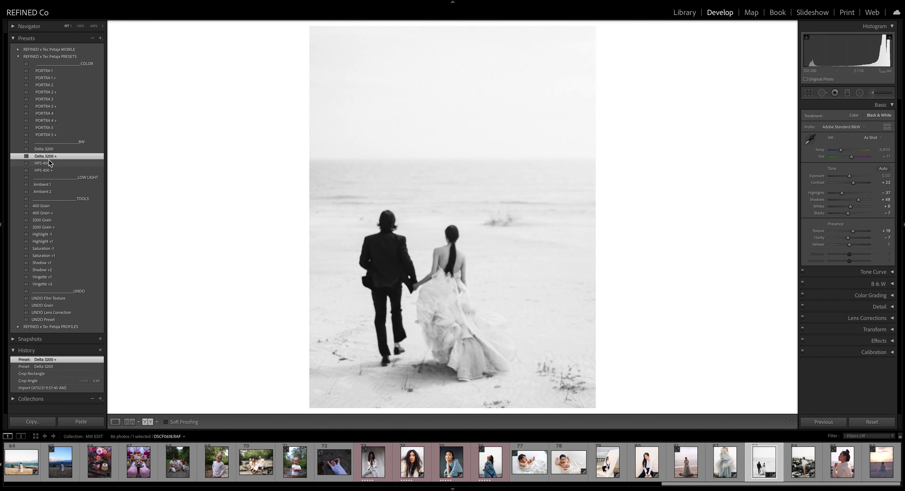
left_click(44, 164)
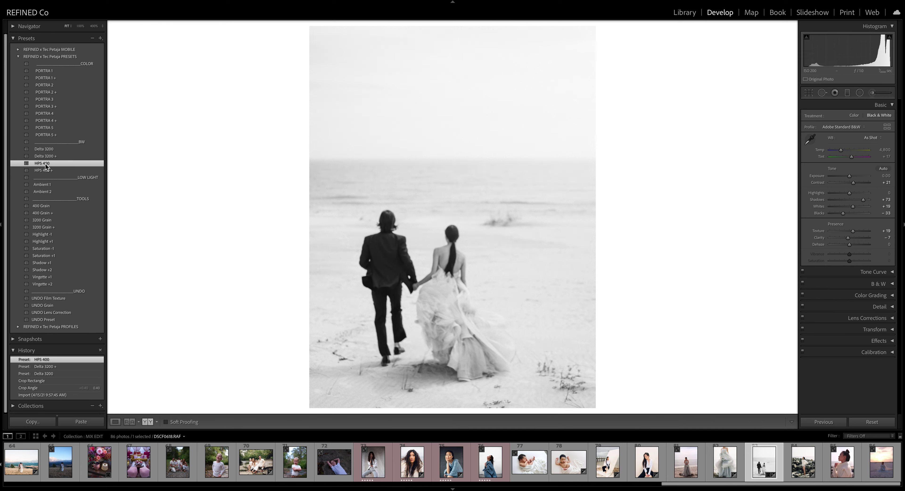
left_click(44, 171)
left_click(47, 157)
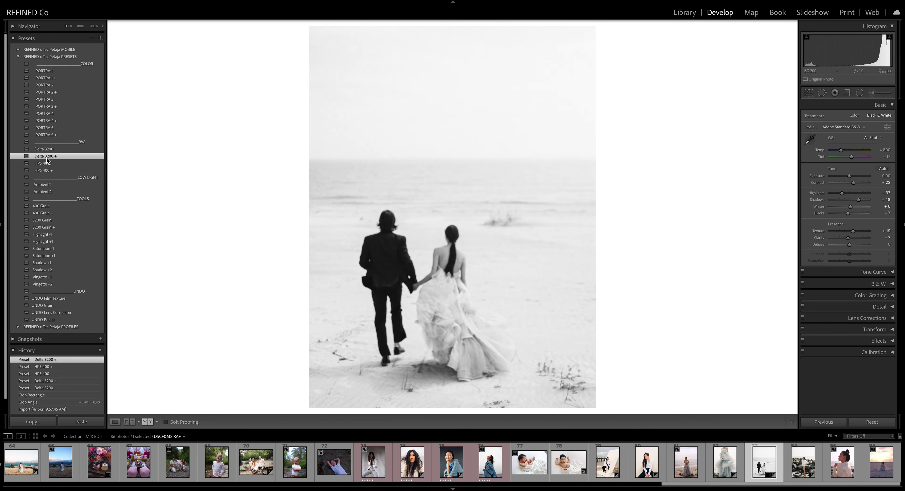
Step: Set the exposure to −0.35, the contrast to +1 and the shadows to +58 on the black-and-white couple photo
mouse_move(848, 175)
left_mouse_down()
mouse_move(860, 200)
mouse_move(850, 184)
left_mouse_up()
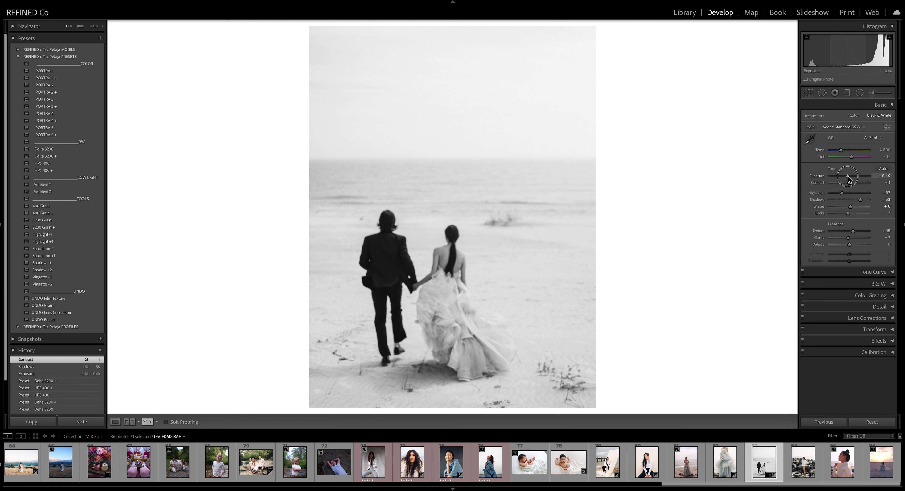
left_click(849, 177)
left_click_drag(848, 177, 849, 177)
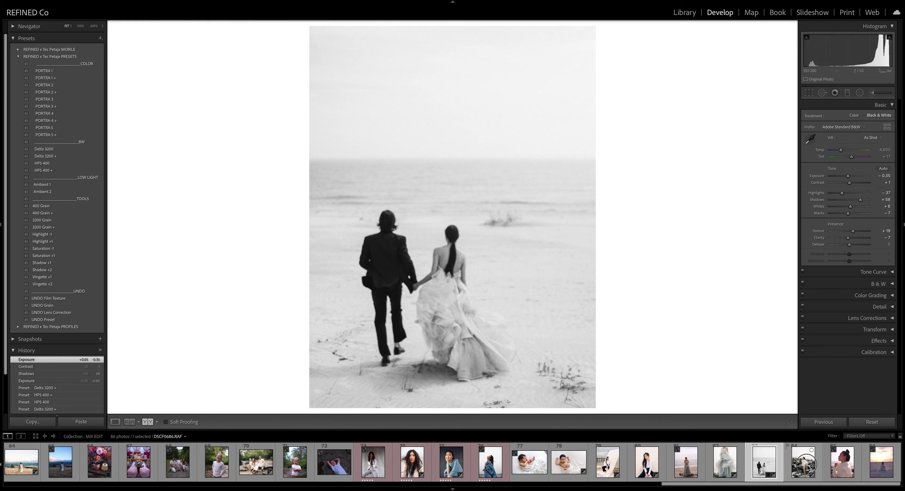
Step: Open the photo of the woman standing on the rocks, reset its settings and compare before and after side by side
left_click(804, 459)
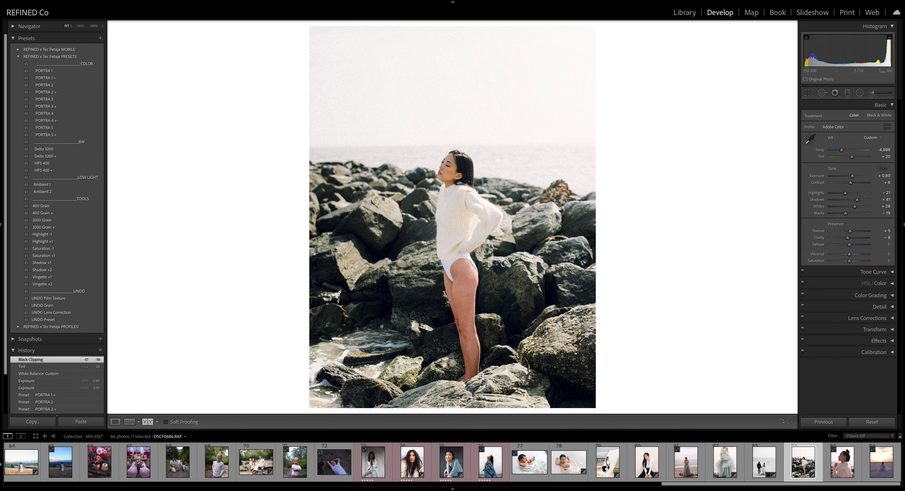
left_click(869, 424)
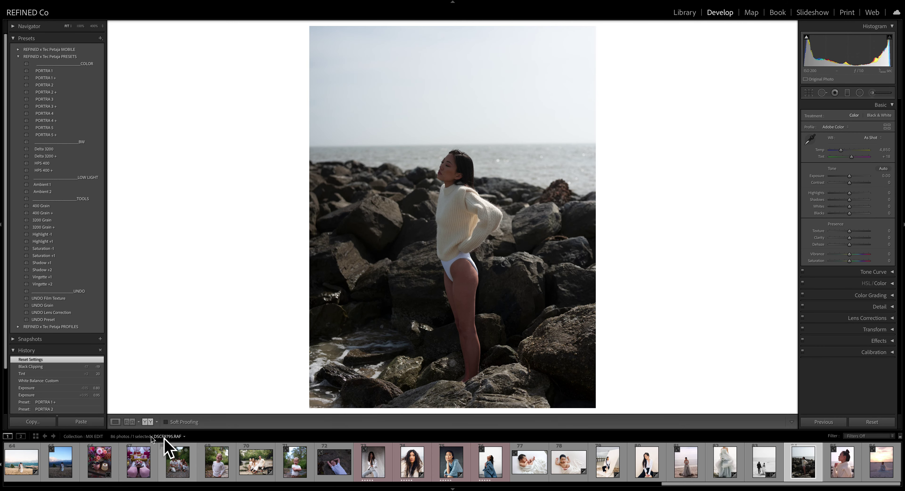
key("y")
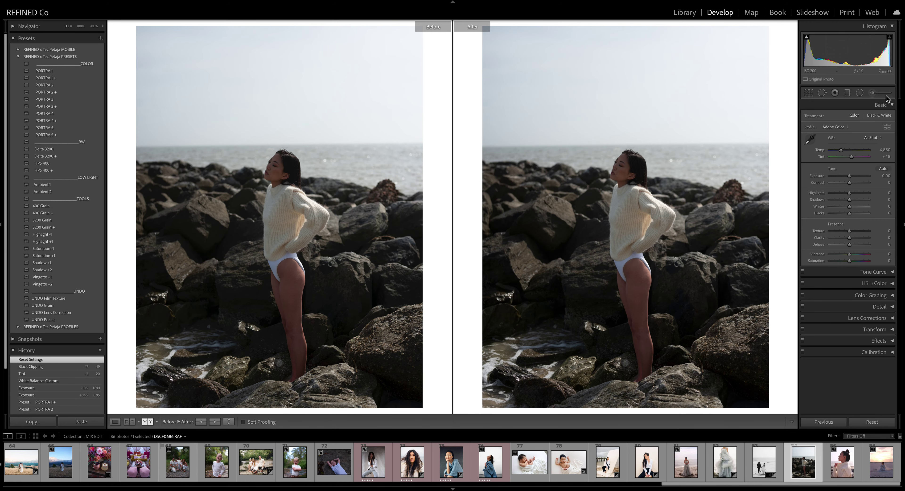
Step: Straighten the horizon of the woman-on-the-rocks photo with a slight crop rotation and return to the single-image view
left_click(810, 93)
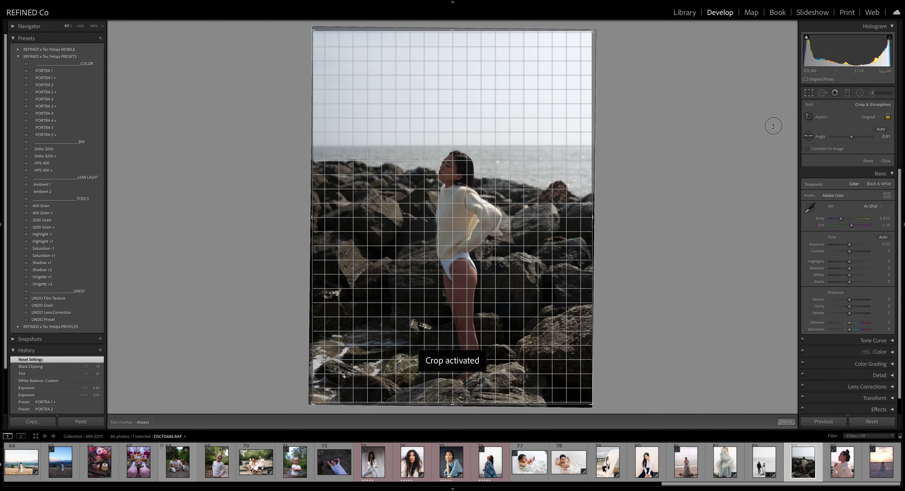
left_click_drag(773, 126, 774, 129)
key("d")
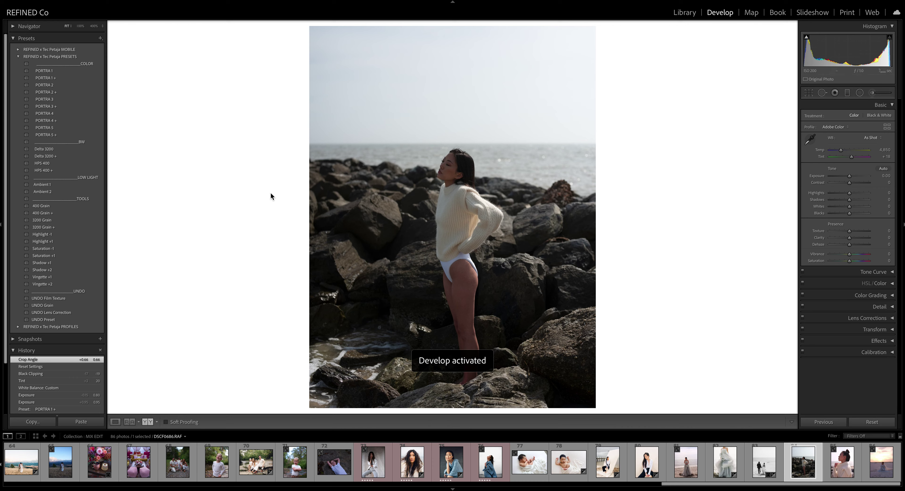
Step: Apply PORTRA 1 and then PORTRA 1+ to the rocks photo, setting temperature 5,001, tint +22, exposure +0.90 and contrast +8
left_click(50, 71)
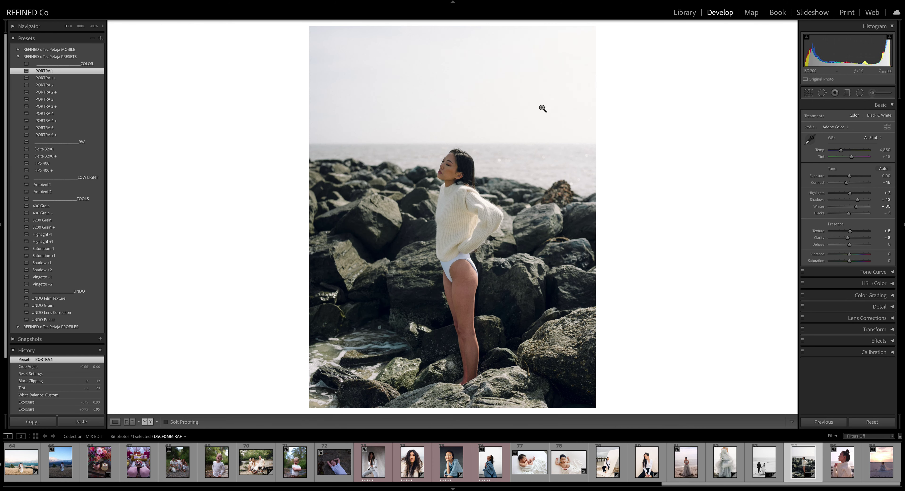
mouse_move(851, 177)
left_mouse_down()
mouse_move(841, 150)
mouse_move(854, 179)
left_mouse_up()
left_click(45, 77)
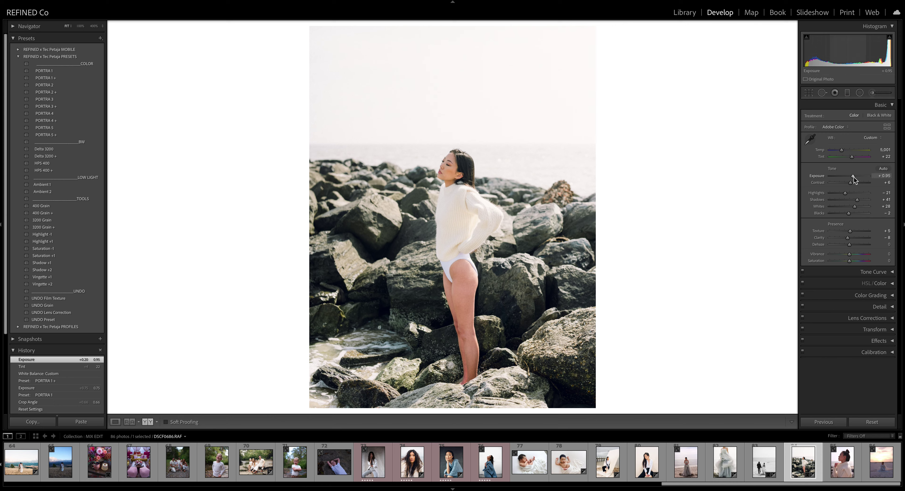
scroll(854, 179, "down", 3)
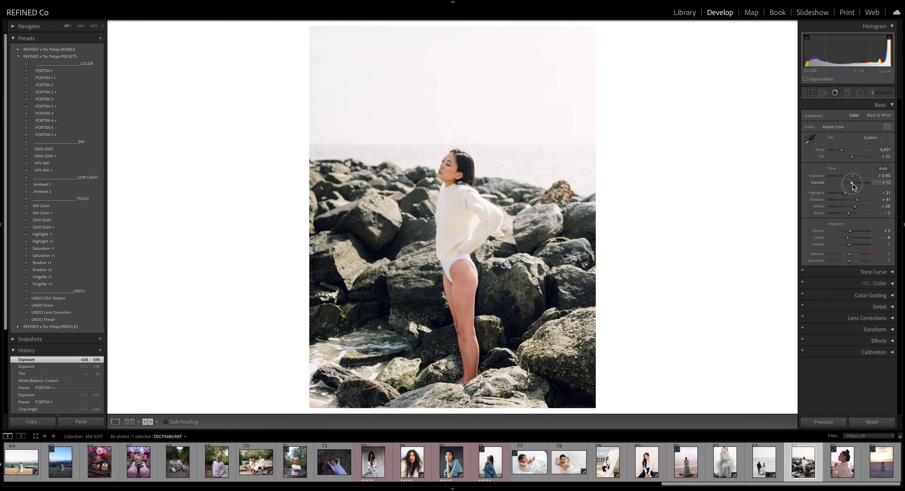
scroll(853, 183, "down", 4)
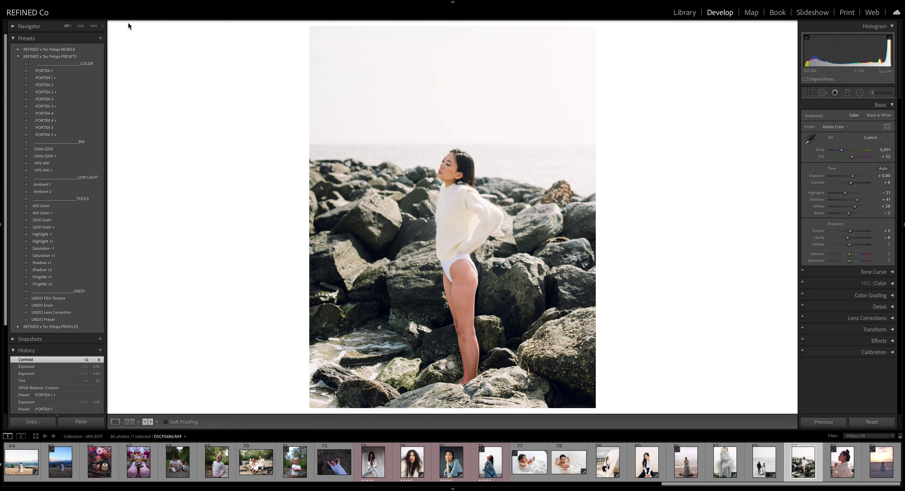
Step: Try the color presets from PORTRA 2 through PORTRA 5+ on the rocks photo, then reapply PORTRA 1+
left_click(50, 85)
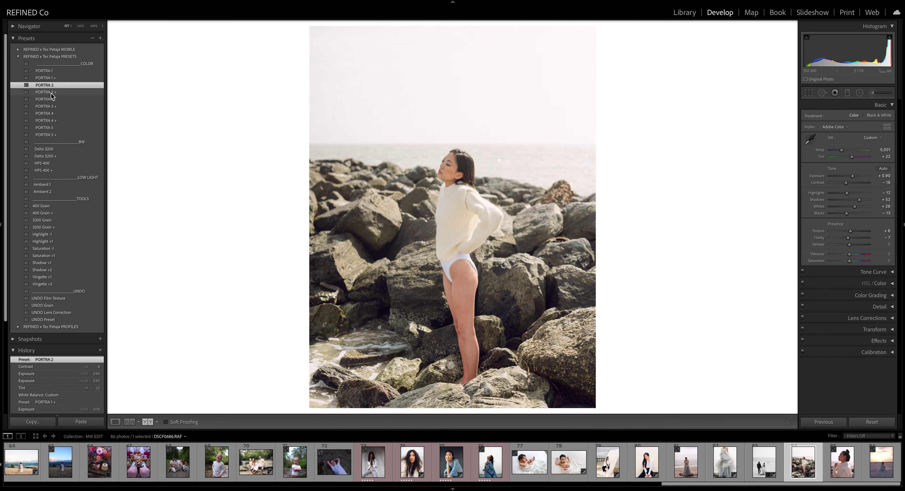
left_click(54, 92)
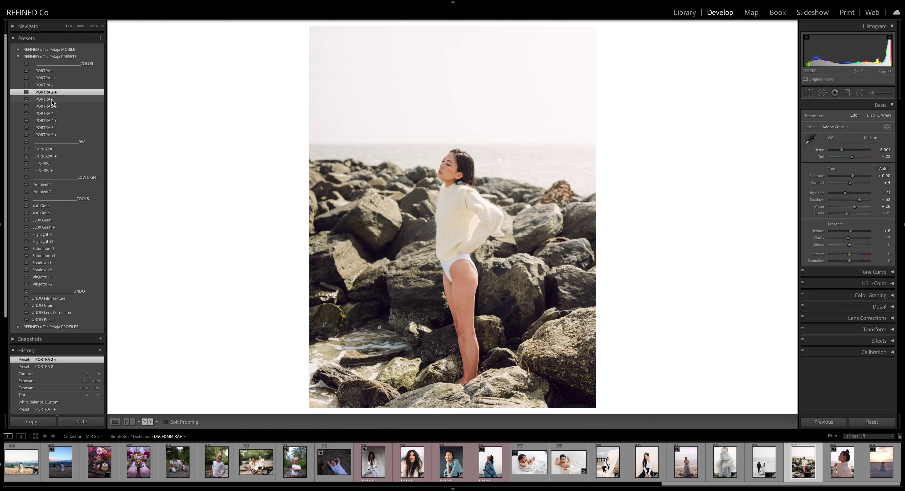
left_click(51, 99)
left_click(51, 106)
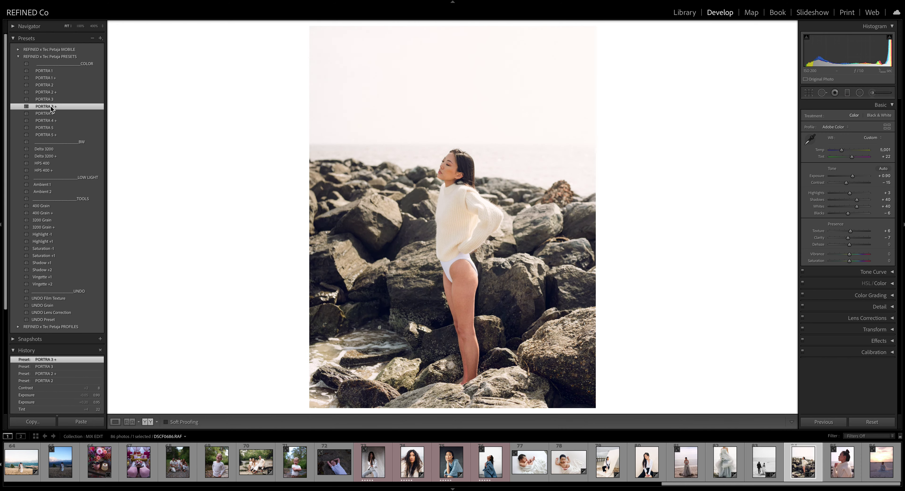
left_click(51, 115)
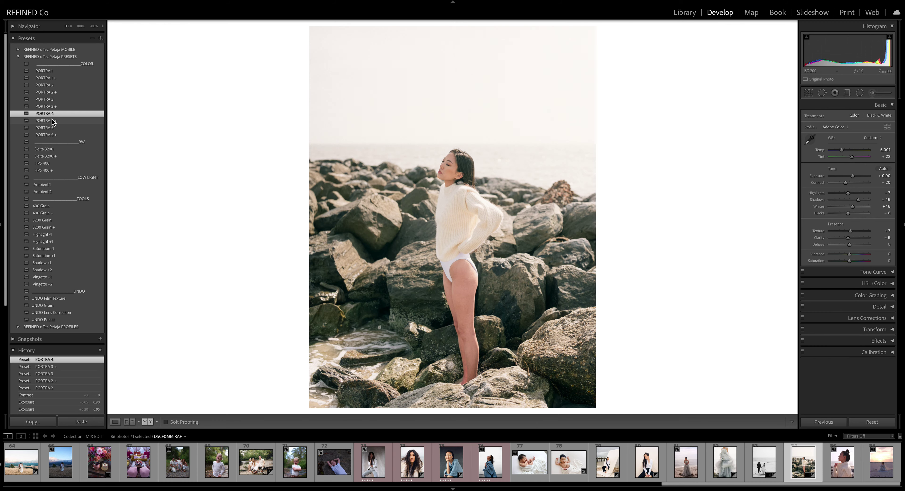
left_click(53, 121)
left_click(41, 128)
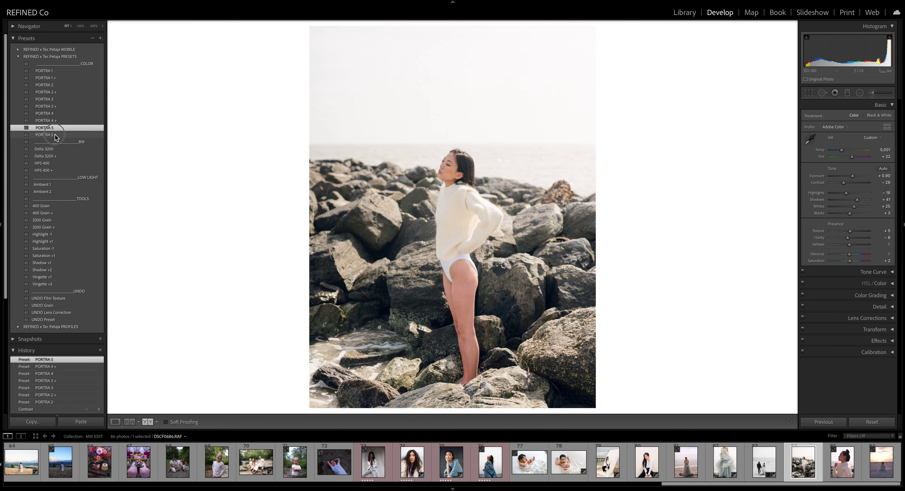
left_click(55, 136)
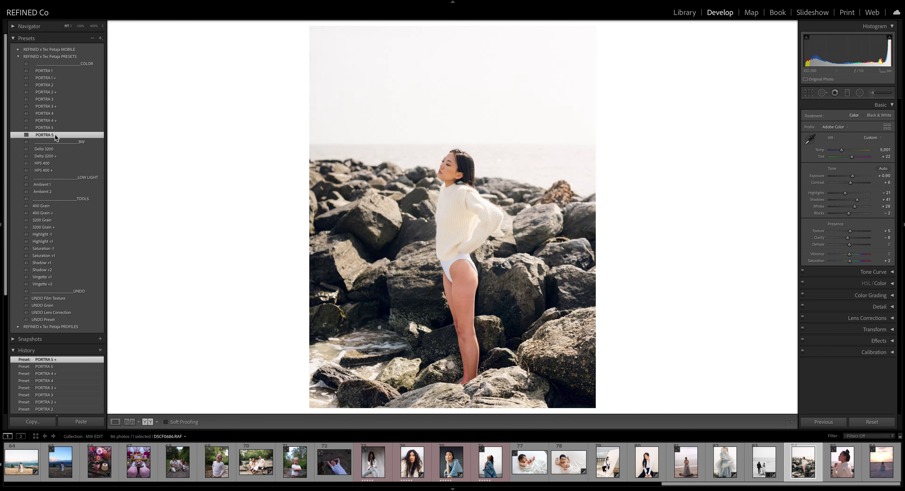
left_click(853, 183)
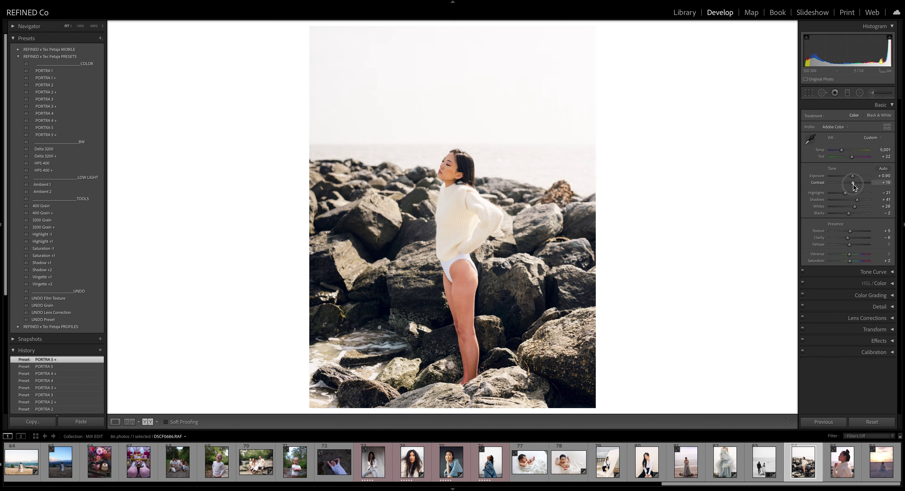
left_click(50, 78)
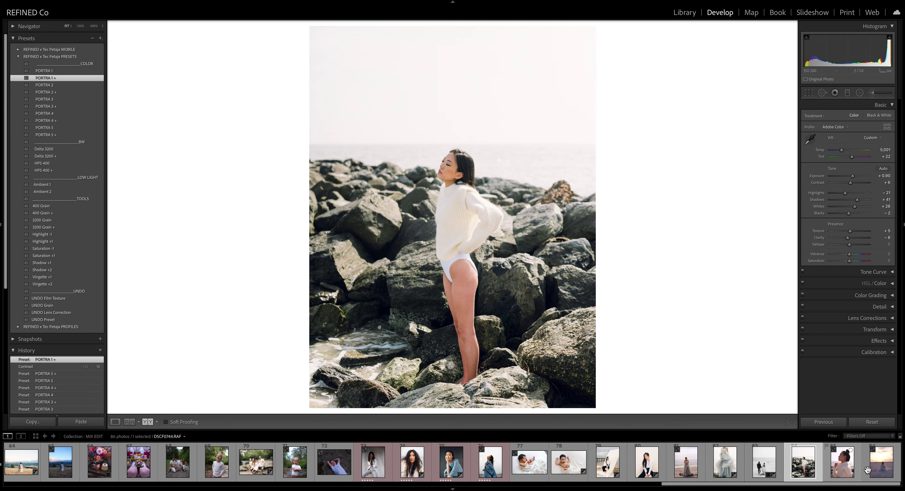
Step: Open the sunset photo of the veiled woman sitting on the sand, straighten its horizon and crop tighter around her
left_click(872, 467)
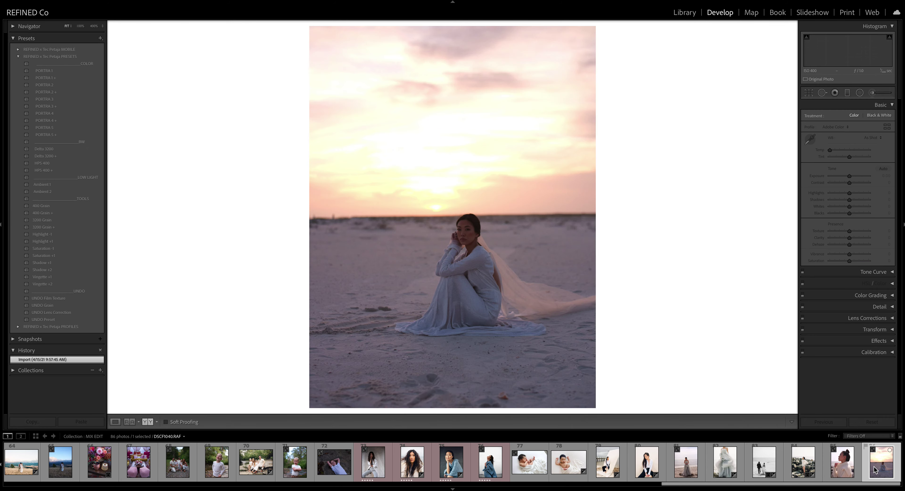
left_click(806, 95)
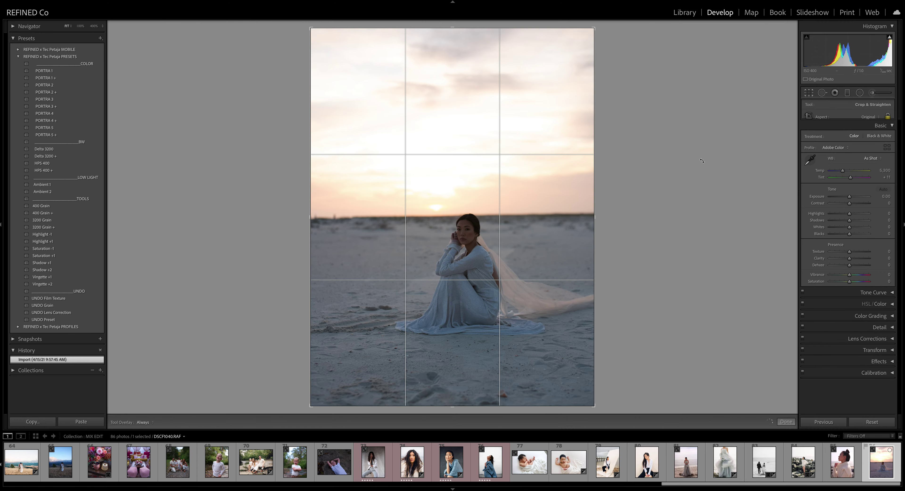
left_click_drag(705, 159, 704, 161)
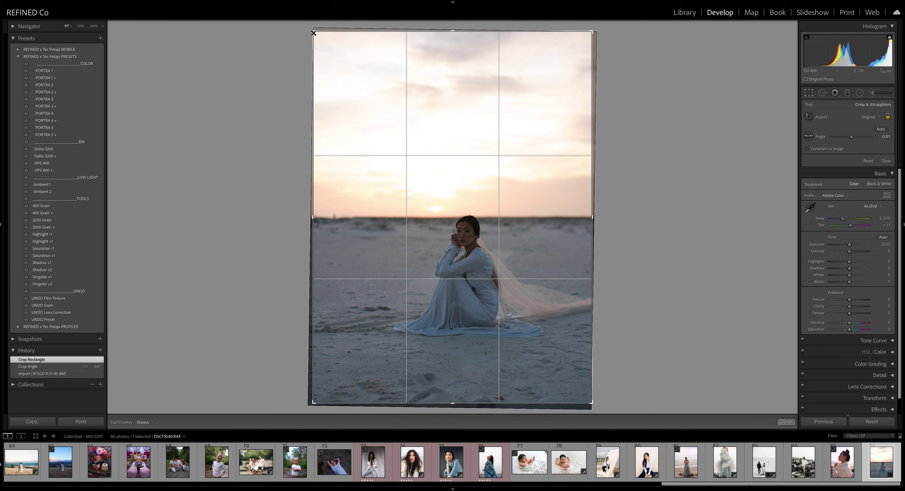
left_click_drag(314, 32, 328, 51)
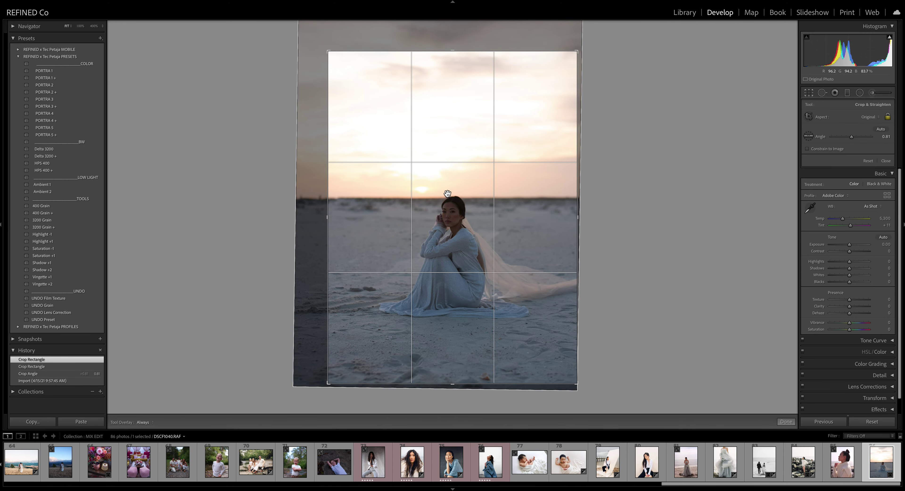
left_click_drag(460, 188, 459, 199)
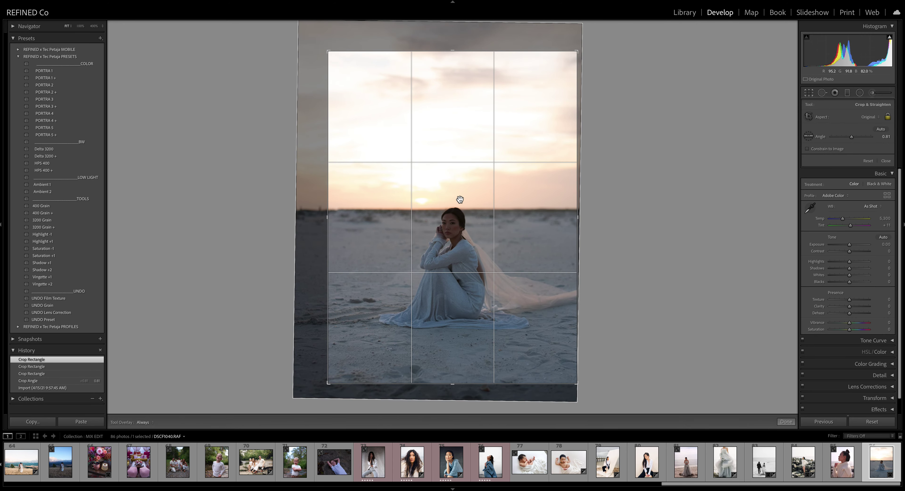
key("d")
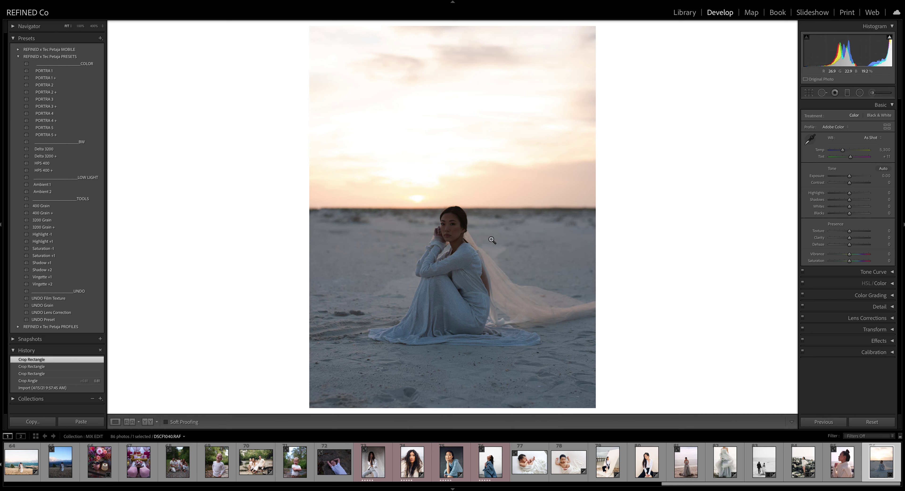
Step: Apply PORTRA 1 and then PORTRA 1+ to the sunset photo, setting temperature 5,859, tint +25, highlights −100 and exposure +0.75
left_click(49, 73)
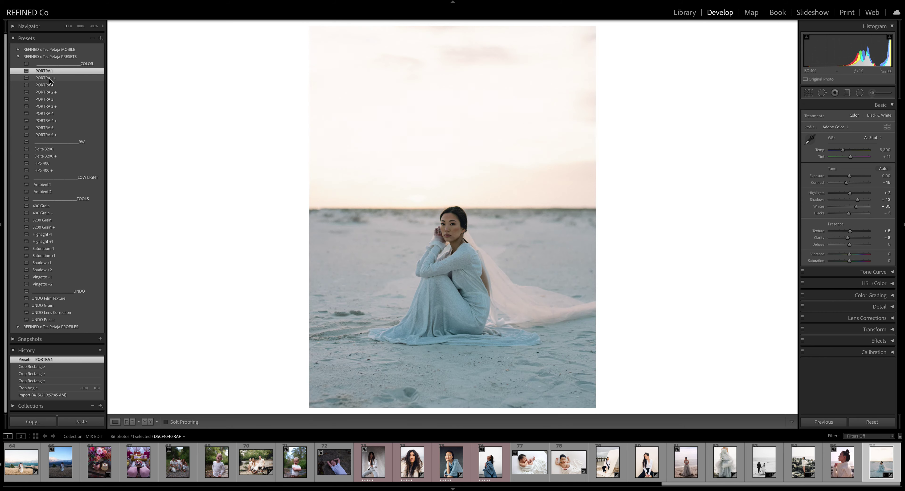
left_click(49, 77)
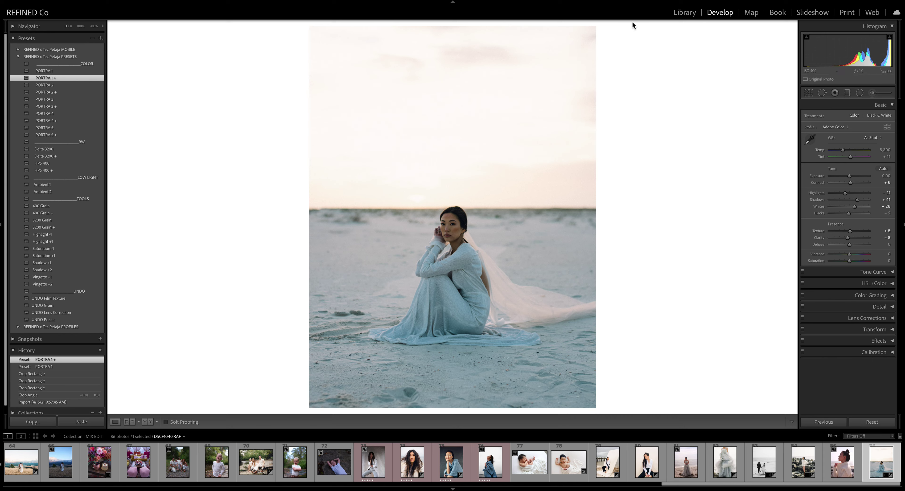
left_click_drag(849, 176, 830, 198)
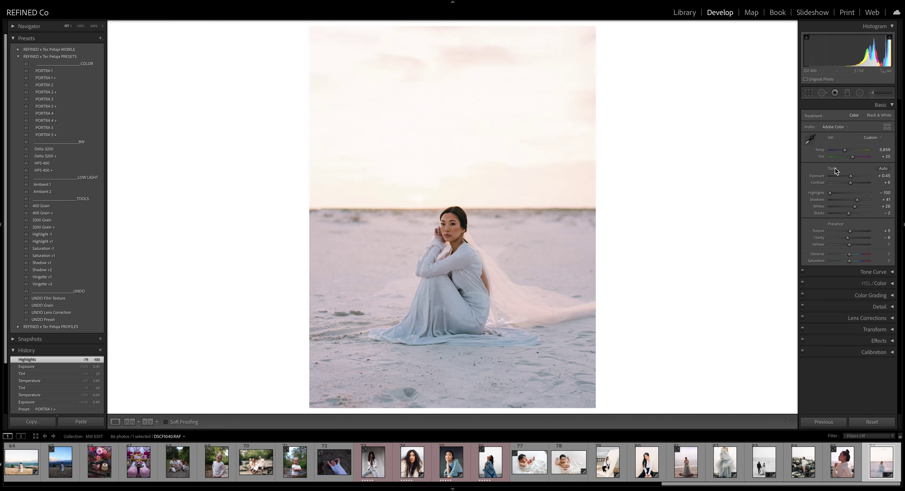
left_click_drag(851, 176, 853, 179)
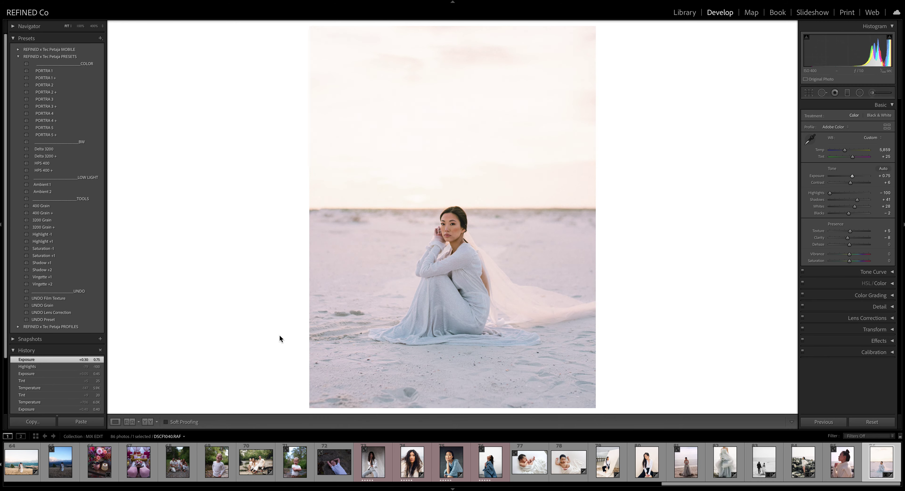
Step: Compare the sunset photo before and after side by side, examining the dress and face up close
left_click(145, 423)
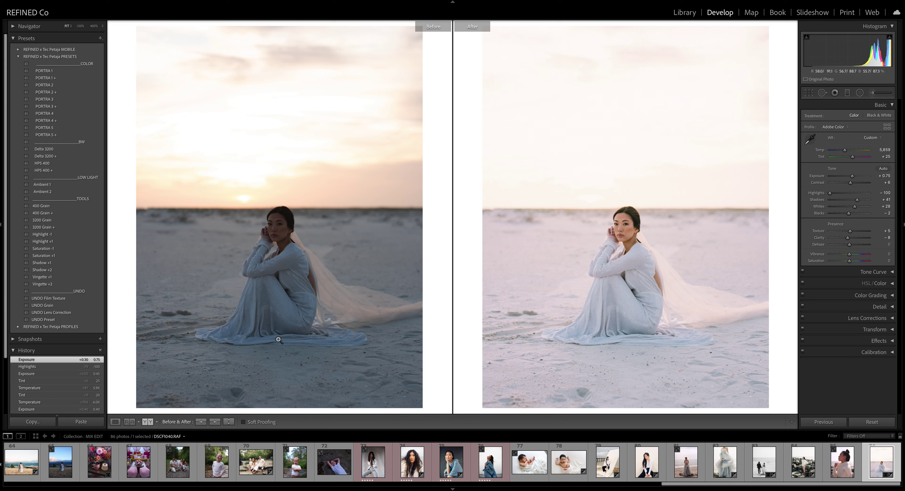
left_click(673, 331)
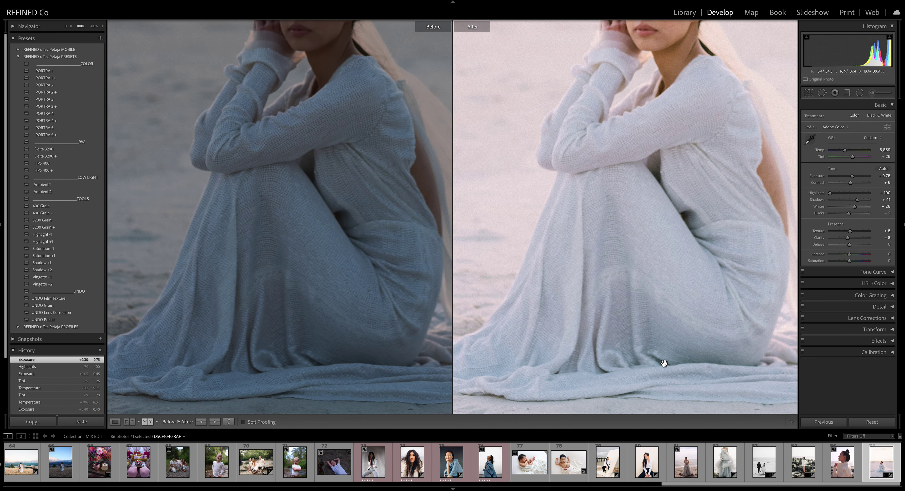
mouse_move(504, 371)
left_mouse_down()
mouse_move(594, 370)
mouse_move(520, 369)
left_mouse_up()
left_click_drag(703, 158, 654, 174)
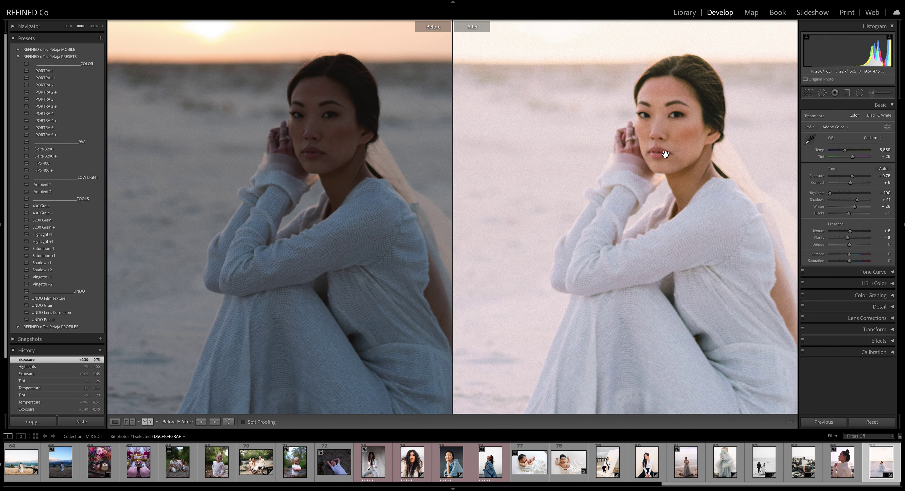
left_click_drag(661, 180, 676, 205)
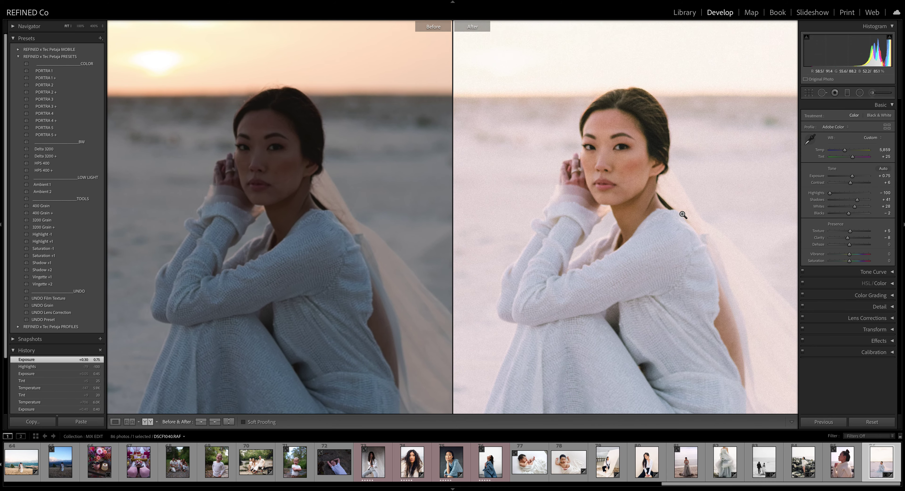
left_click(677, 207)
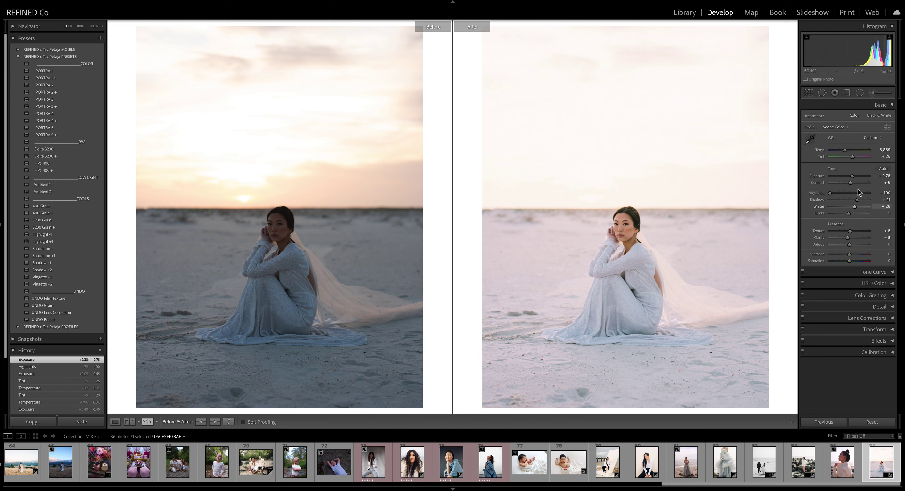
Step: Set the sunset photo's exposure to −0.30, contrast to −27, shadows to +100 and blacks to −5
left_click_drag(854, 178, 848, 180)
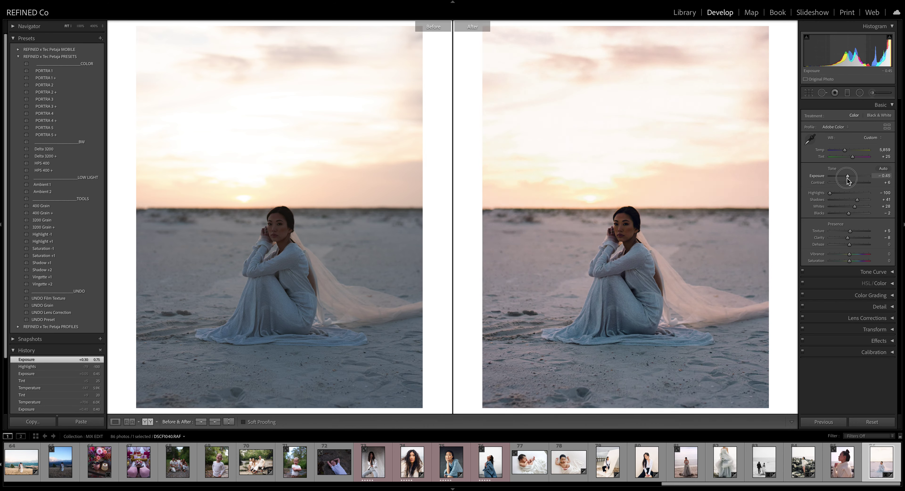
mouse_move(848, 177)
left_mouse_down()
mouse_move(868, 200)
mouse_move(847, 187)
mouse_move(849, 177)
left_mouse_up()
left_click_drag(849, 213, 870, 201)
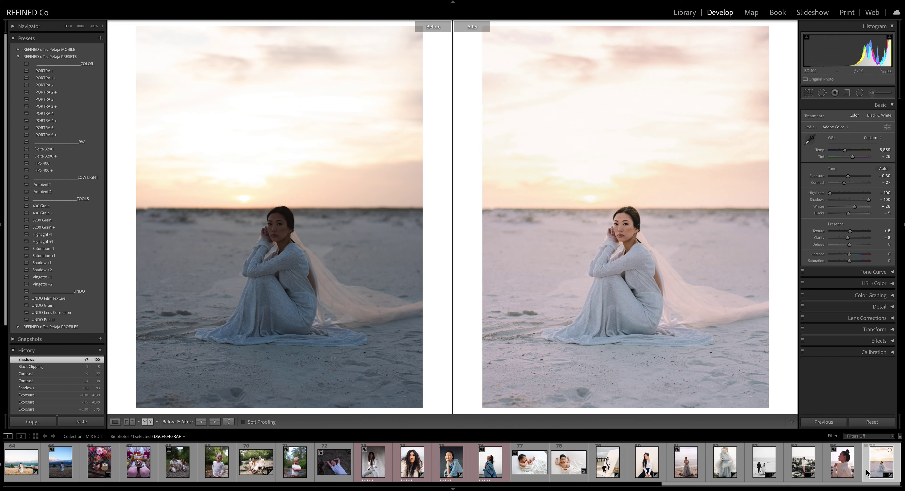
Step: Open the photo of the newlyweds walking past clapping guests and apply the HP5 400 black-and-white preset
scroll(631, 462, "up", 10)
scroll(631, 461, "up", 10)
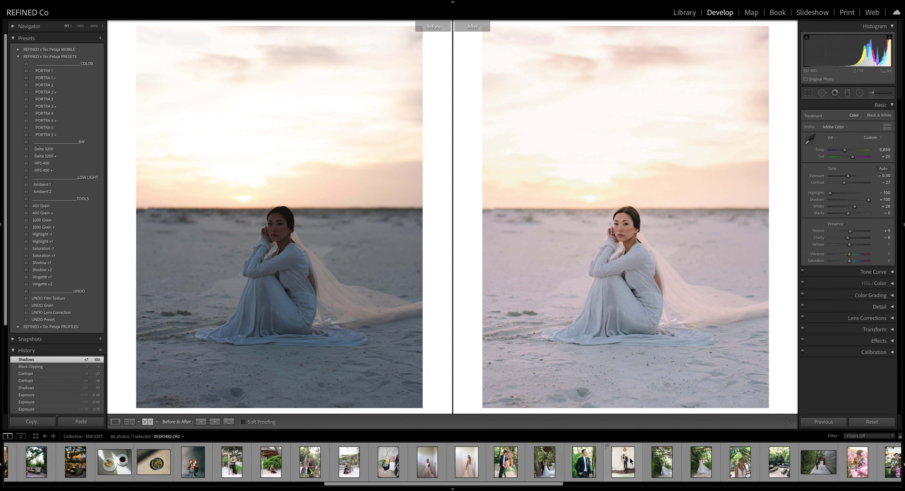
scroll(409, 465, "up", 2)
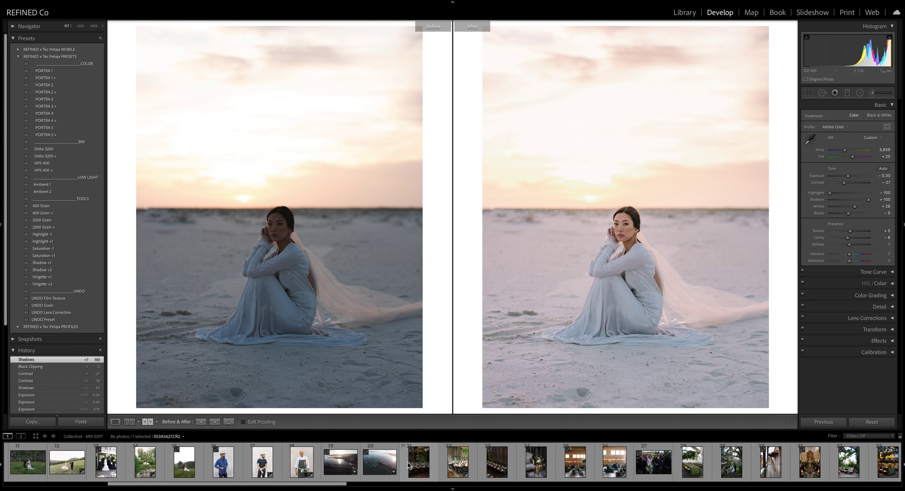
left_click(644, 461)
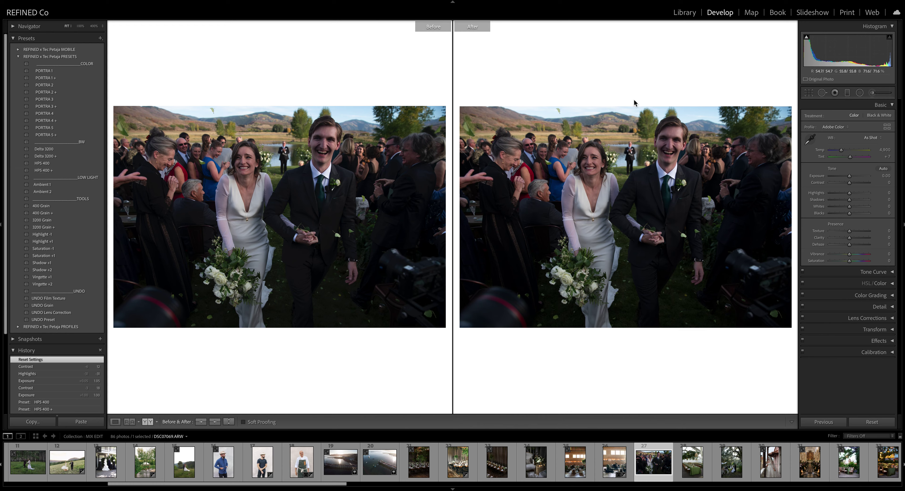
left_click(41, 165)
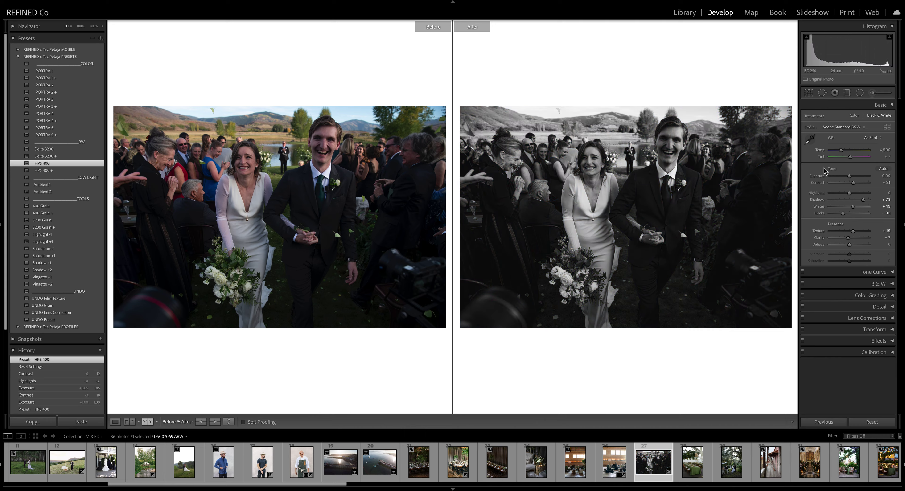
Step: Set the newlyweds photo's exposure to +1.40, contrast to −20, highlights to −29, shadows to +38 and blacks to −49
left_click_drag(849, 179, 857, 181)
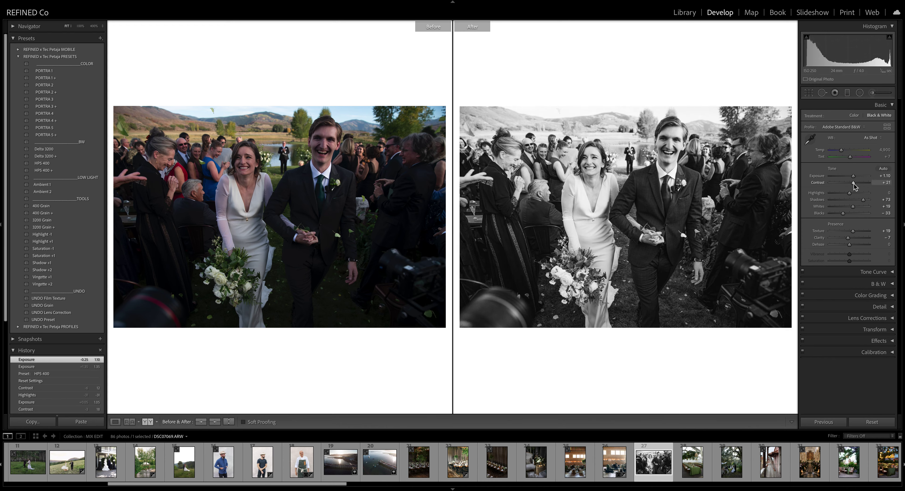
mouse_move(855, 185)
left_mouse_down()
mouse_move(839, 187)
mouse_move(852, 186)
mouse_move(851, 214)
mouse_move(840, 216)
mouse_move(858, 201)
mouse_move(859, 176)
mouse_move(846, 183)
mouse_move(856, 179)
left_mouse_up()
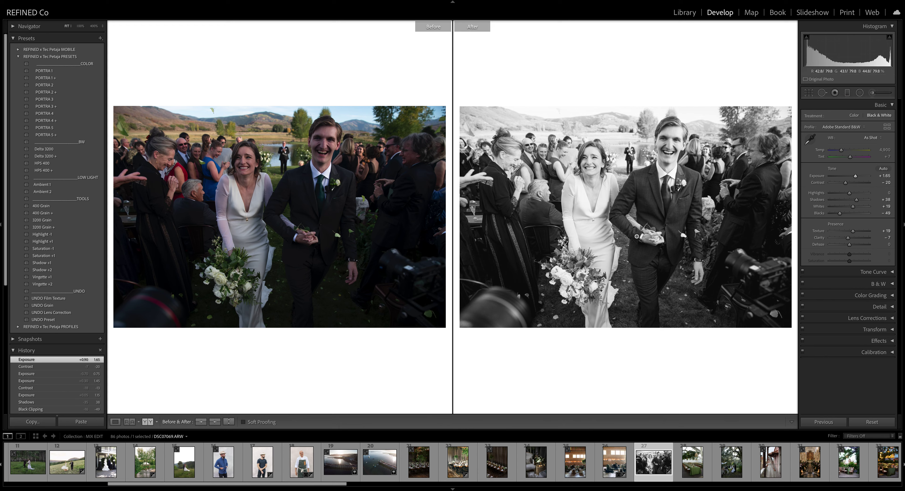
left_click_drag(849, 195, 855, 178)
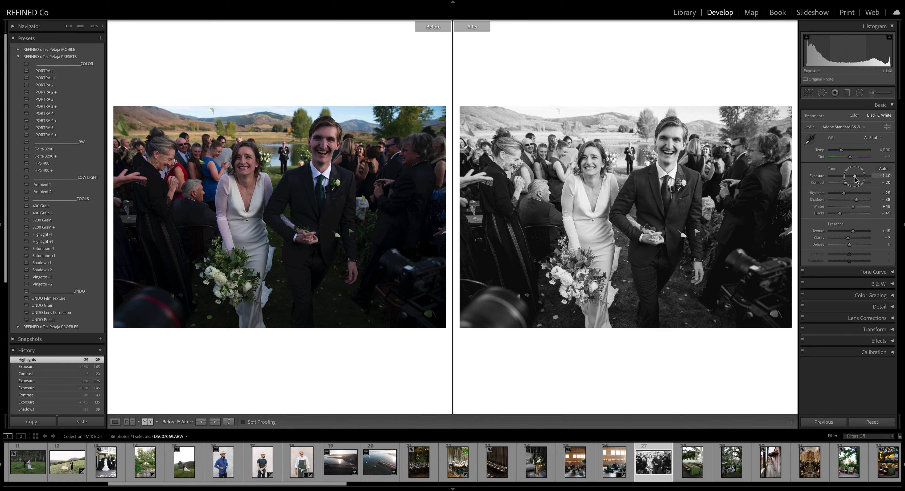